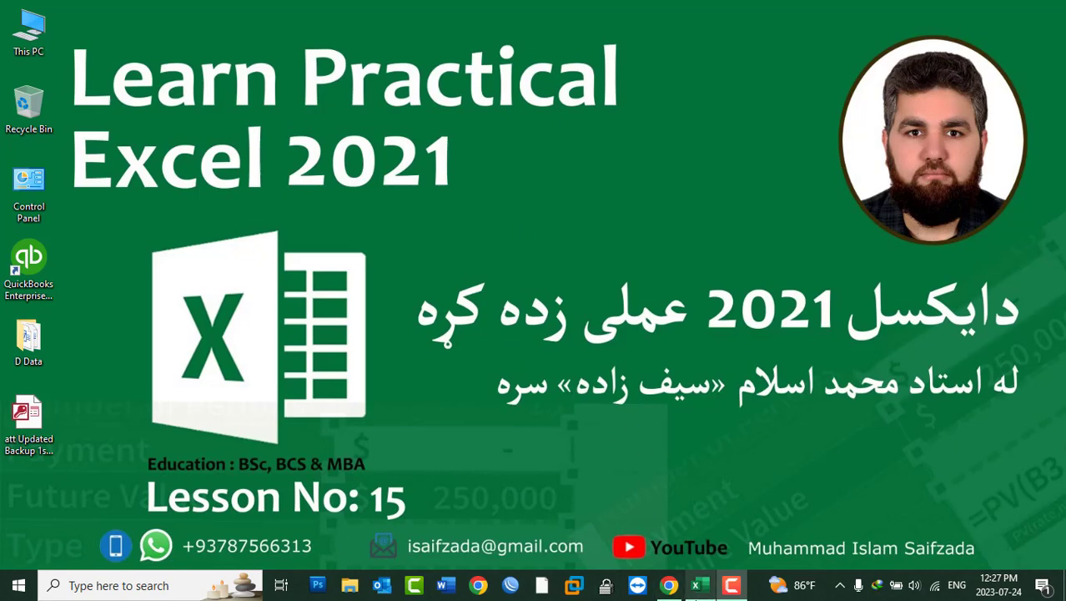
# Restore the blank Book1 Excel workbook window from the taskbar.
pyautogui.click(699, 585)
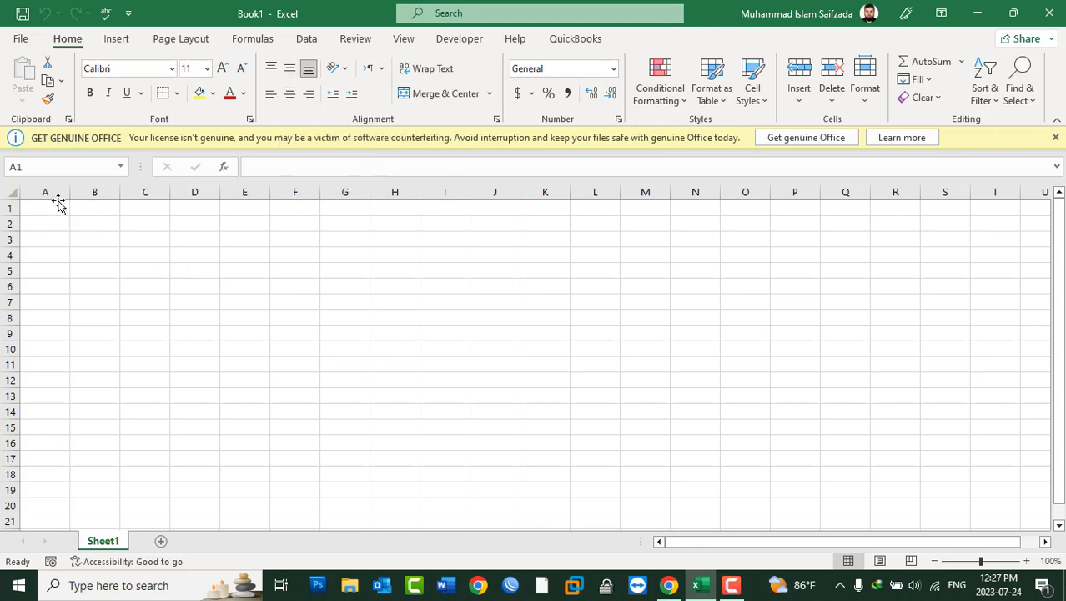
# Enter the headings EmpID, EmpName, Post and Salary across A1:D1.
pyautogui.keyDown('ctrl'); pyautogui.scroll(4, 81, 238); pyautogui.keyUp('ctrl')
pyautogui.keyDown('ctrl'); pyautogui.scroll(1, 81, 240); pyautogui.keyUp('ctrl')
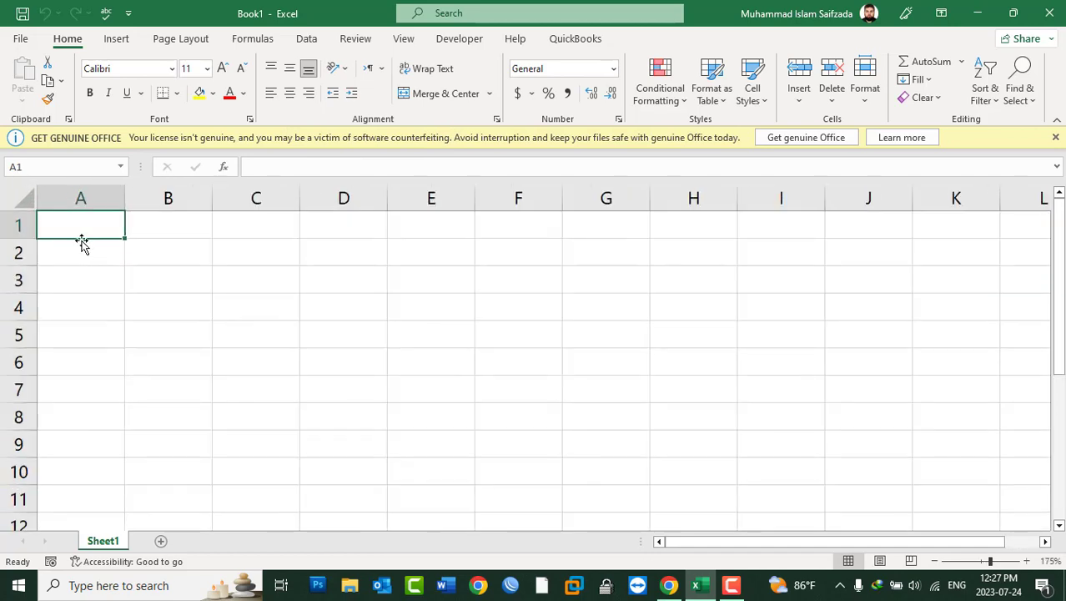
pyautogui.write('EmpI')
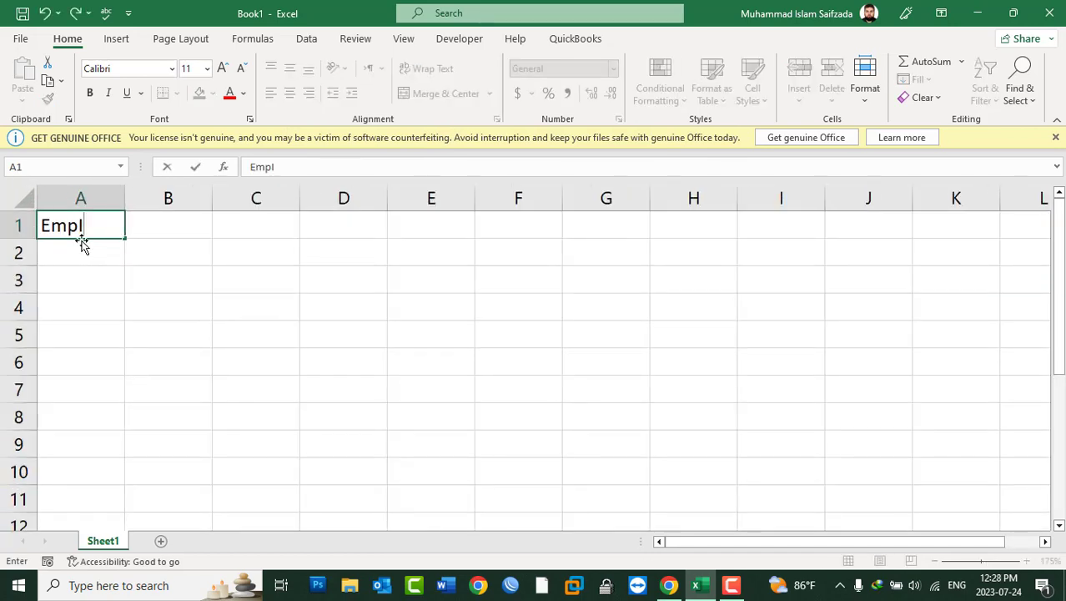
pyautogui.write('D')
pyautogui.press('Tab')
pyautogui.write('EMp')
pyautogui.press('BackSpace')
pyautogui.press('BackSpace')
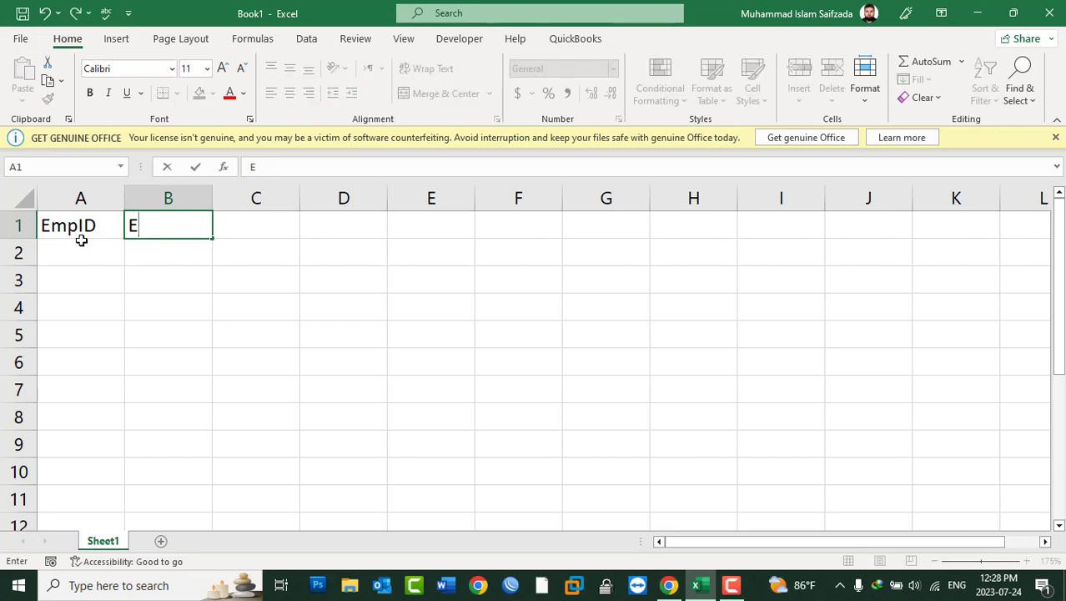
pyautogui.write('mpName')
pyautogui.press('Tab')
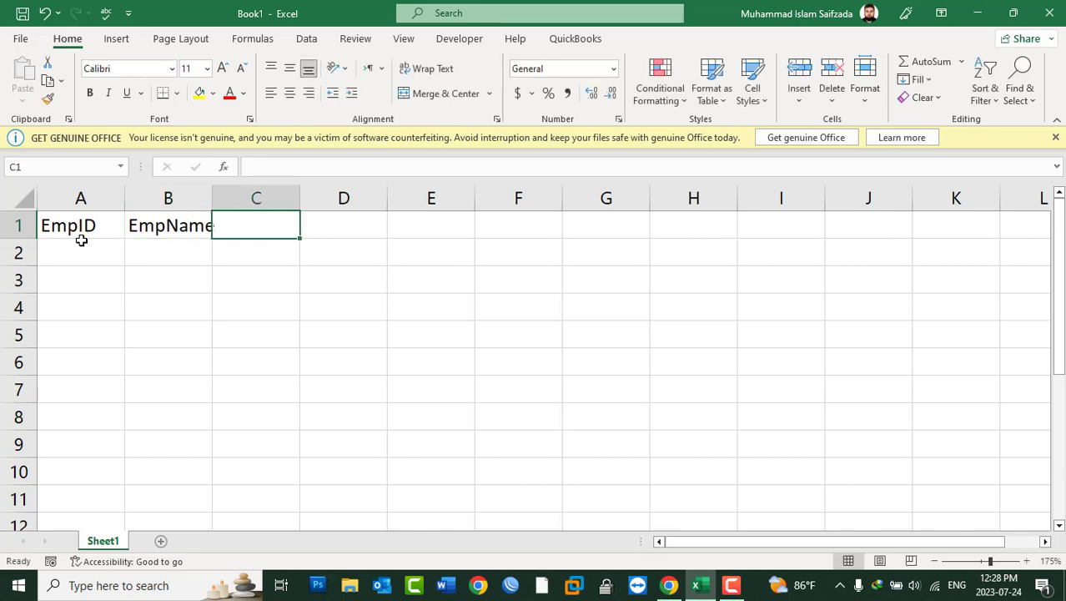
pyautogui.write('Post')
pyautogui.press('Tab')
pyautogui.write('Sala')
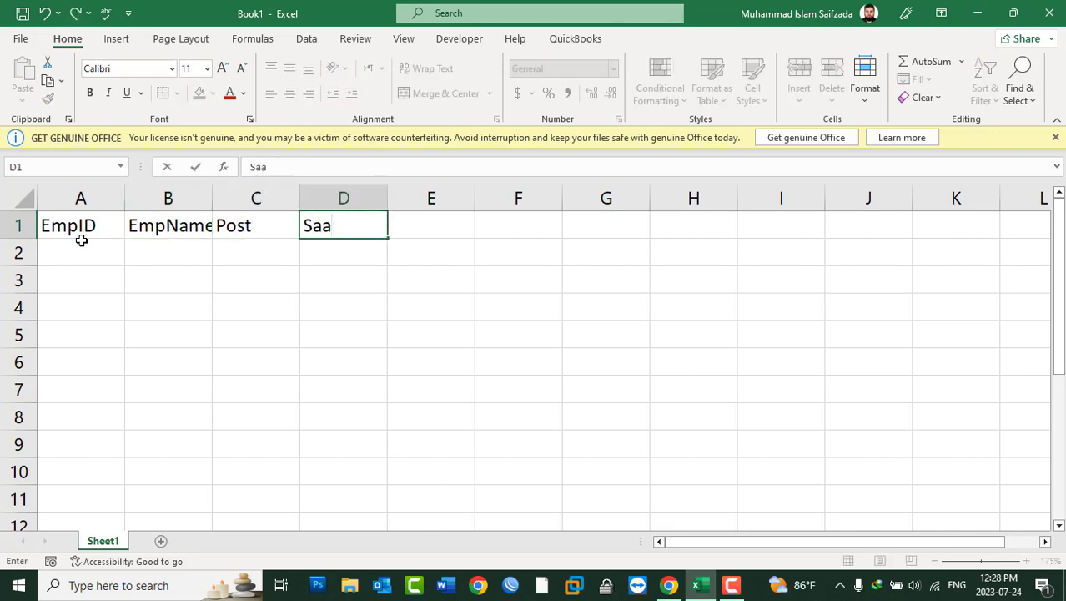
pyautogui.press('BackSpace')
pyautogui.write('lary')
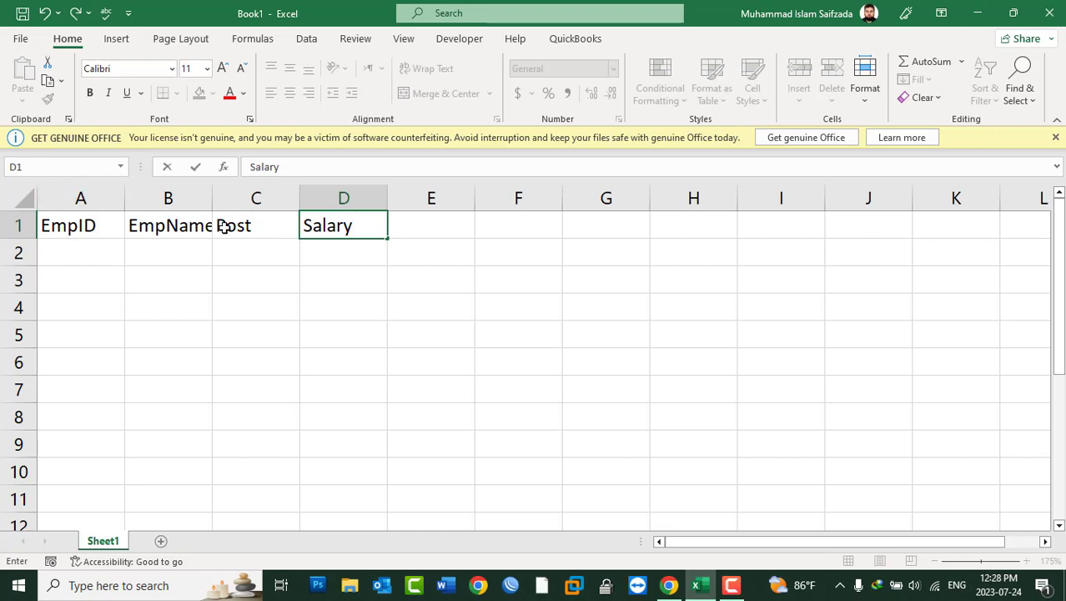
pyautogui.click(223, 229)
# Autofit column B and make the headings centred, bold and size 12.
pyautogui.doubleClick(212, 199)
pyautogui.moveTo(108, 222); pyautogui.dragTo(334, 229)
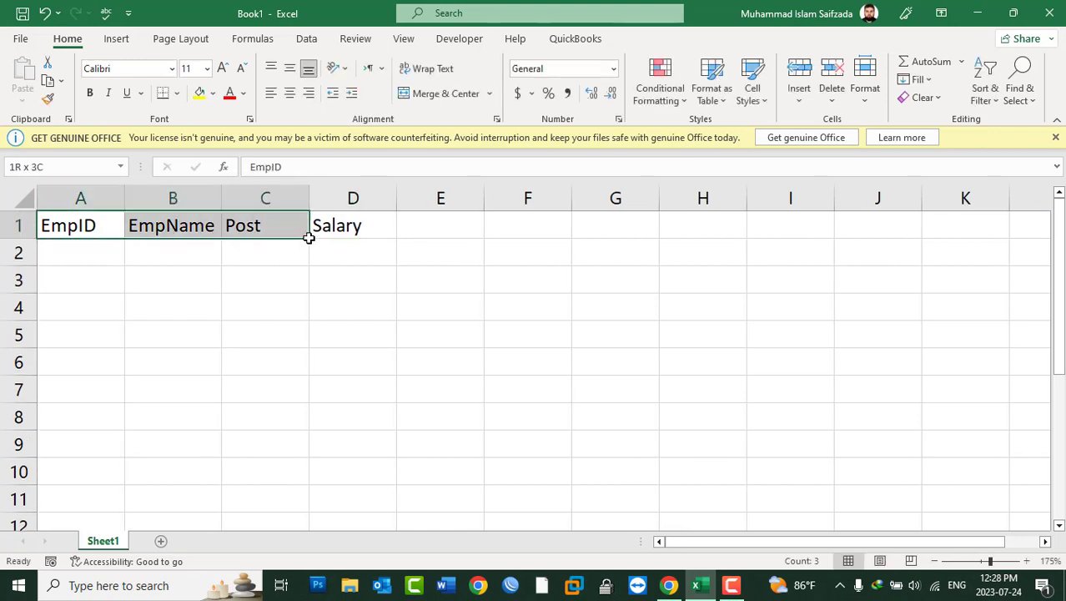
pyautogui.click(289, 92)
pyautogui.click(289, 69)
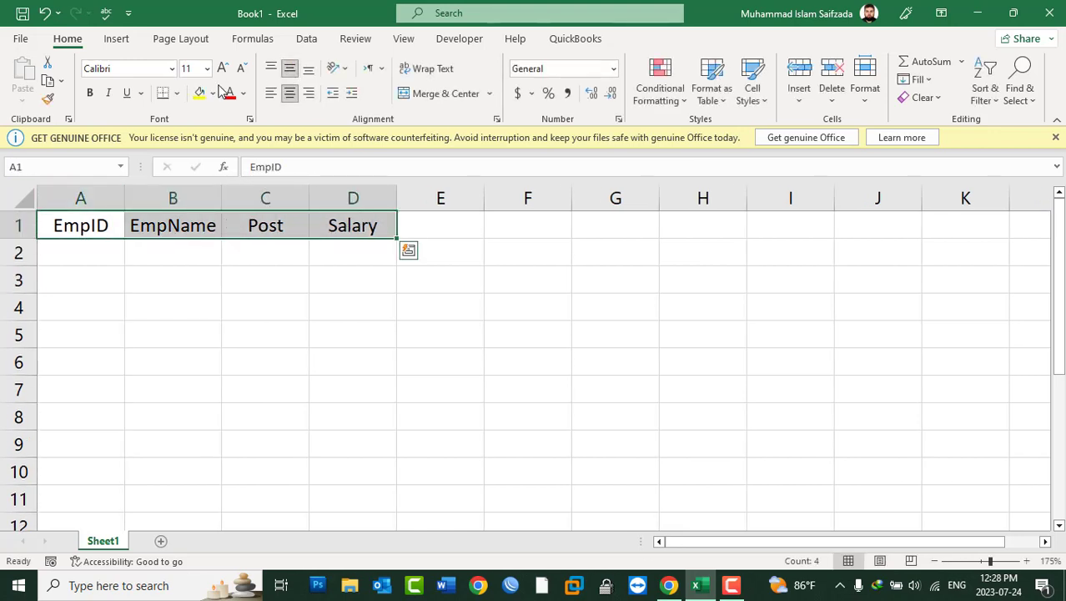
pyautogui.click(88, 93)
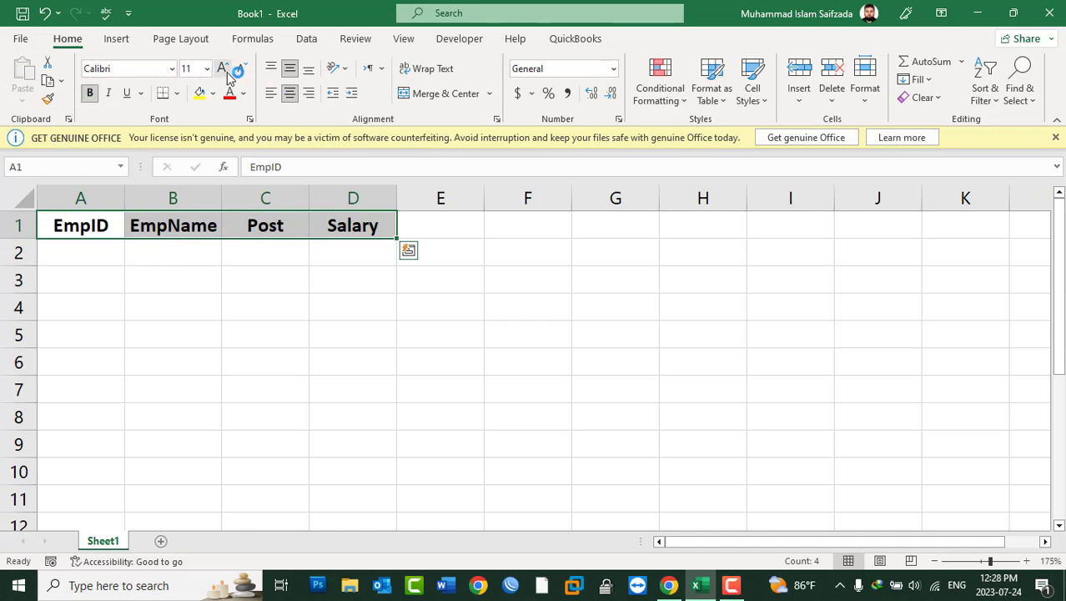
pyautogui.click(223, 69)
pyautogui.click(229, 223)
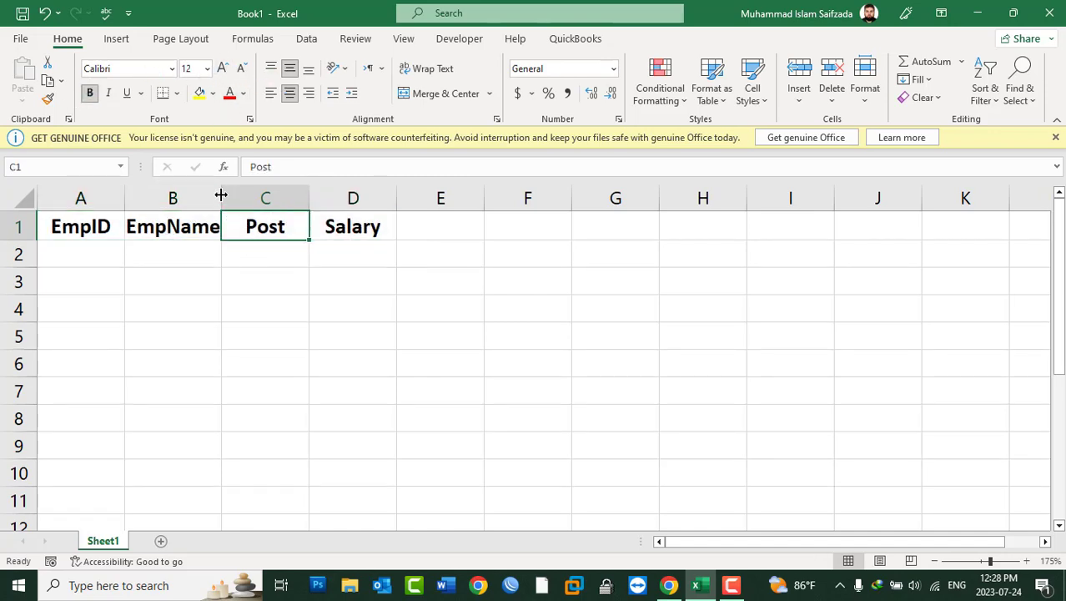
pyautogui.moveTo(221, 198); pyautogui.dragTo(245, 209)
pyautogui.click(95, 244)
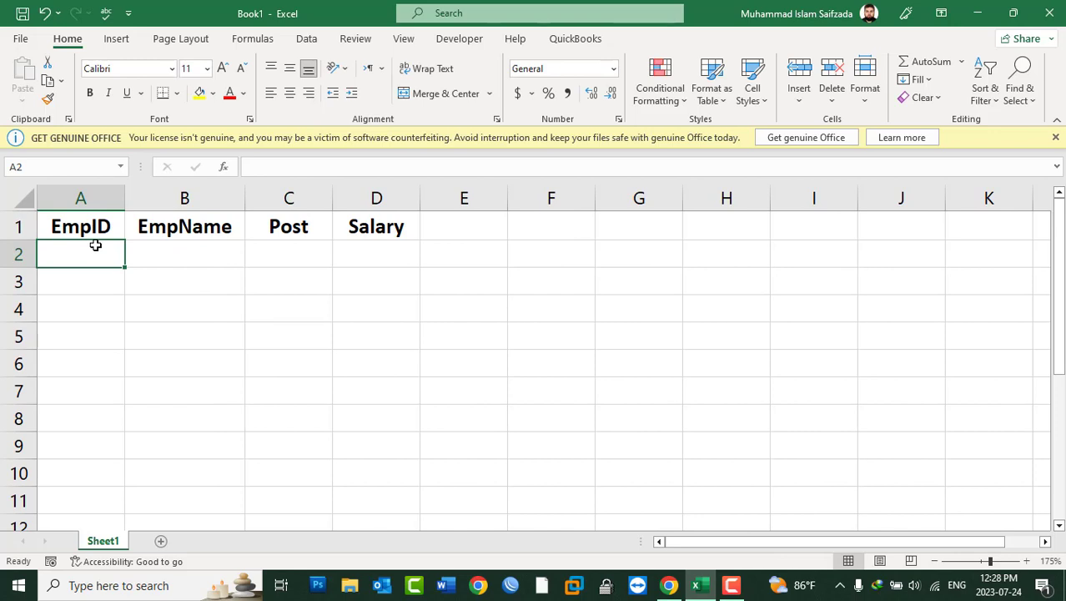
# Enter HIK-01 in A2 and fill the IDs down to HIK-05 in A6.
pyautogui.write('HIK-01')
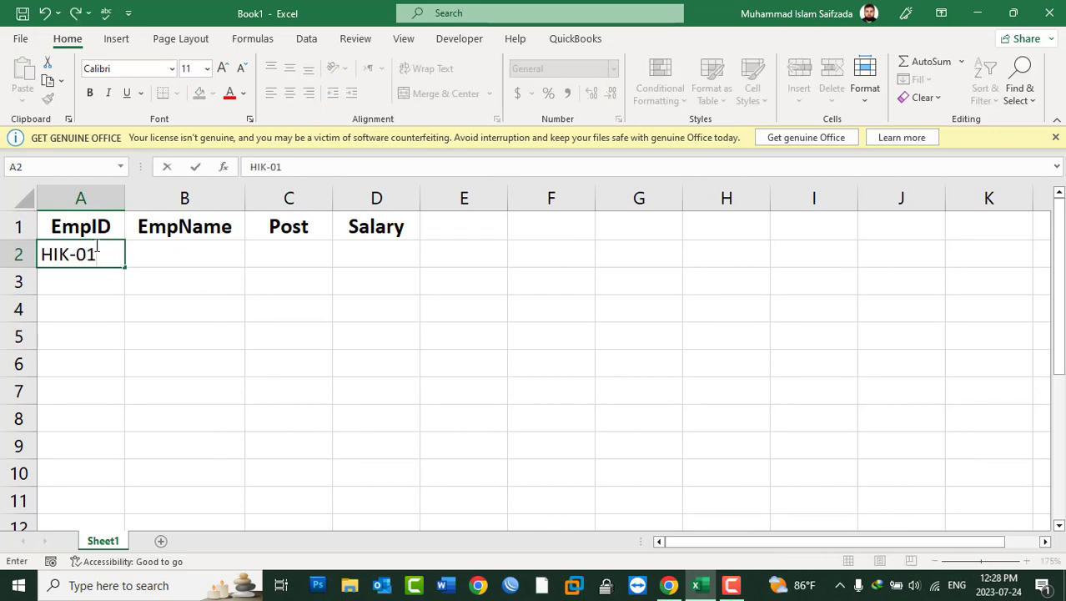
pyautogui.press('Return')
pyautogui.click(101, 261)
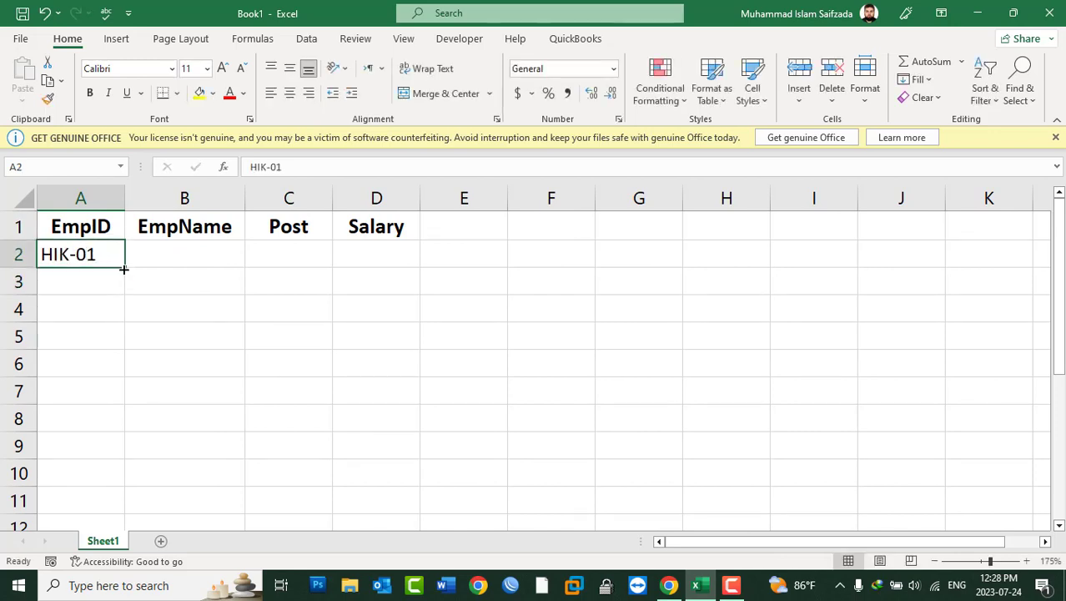
pyautogui.moveTo(124, 266); pyautogui.dragTo(136, 386)
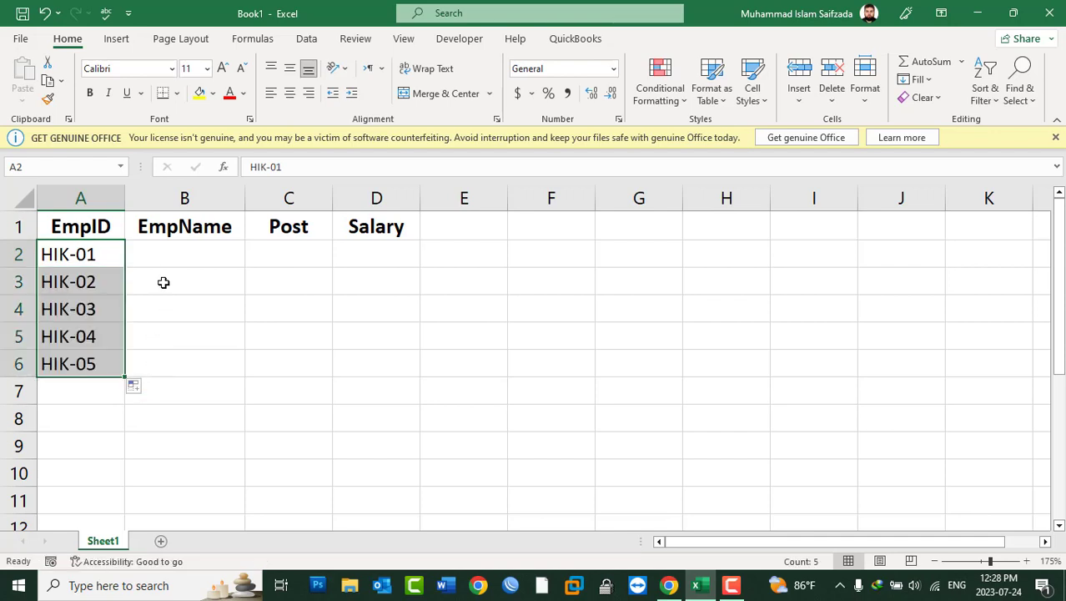
# Type the five employee names into B2:B6.
pyautogui.click(175, 247)
pyautogui.write('AJmal')
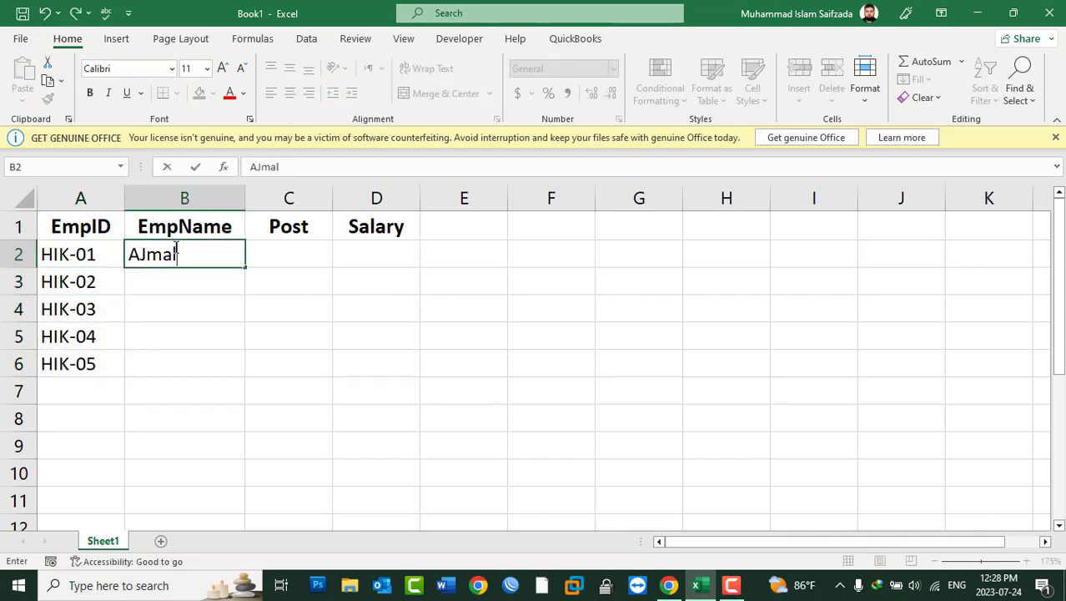
pyautogui.press('Return')
pyautogui.write('Khali')
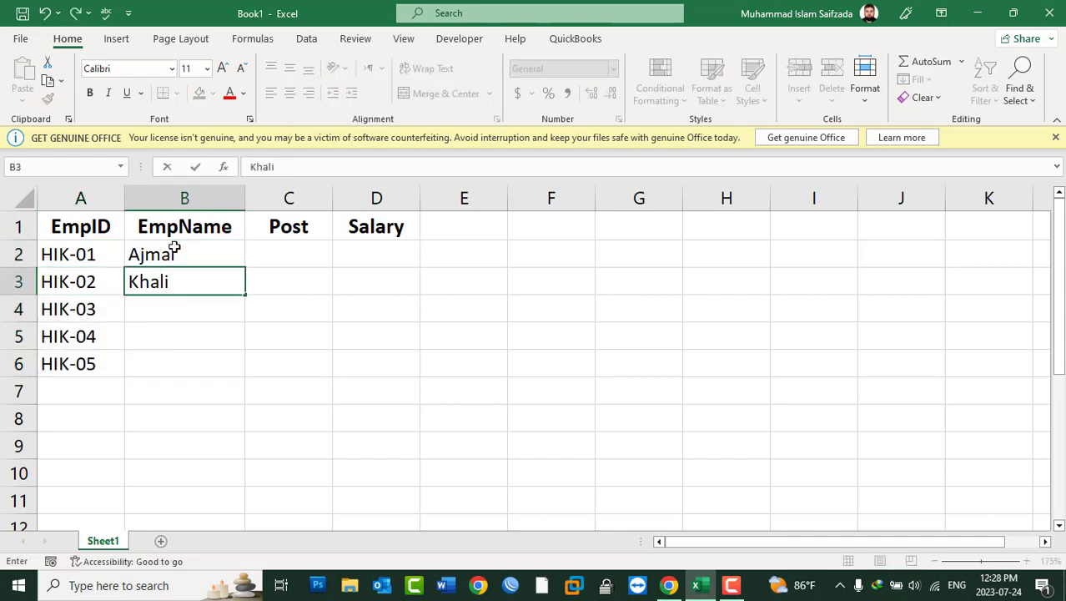
pyautogui.write('d')
pyautogui.press('Return')
pyautogui.write('Mans')
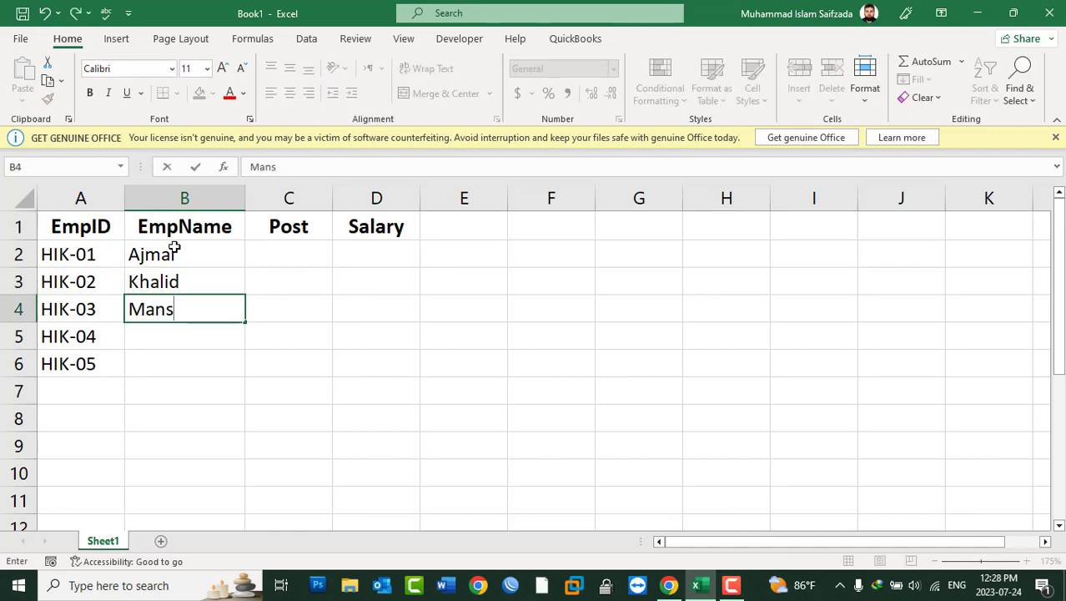
pyautogui.write('oor')
pyautogui.press('Return')
pyautogui.write('Karim')
pyautogui.press('Return')
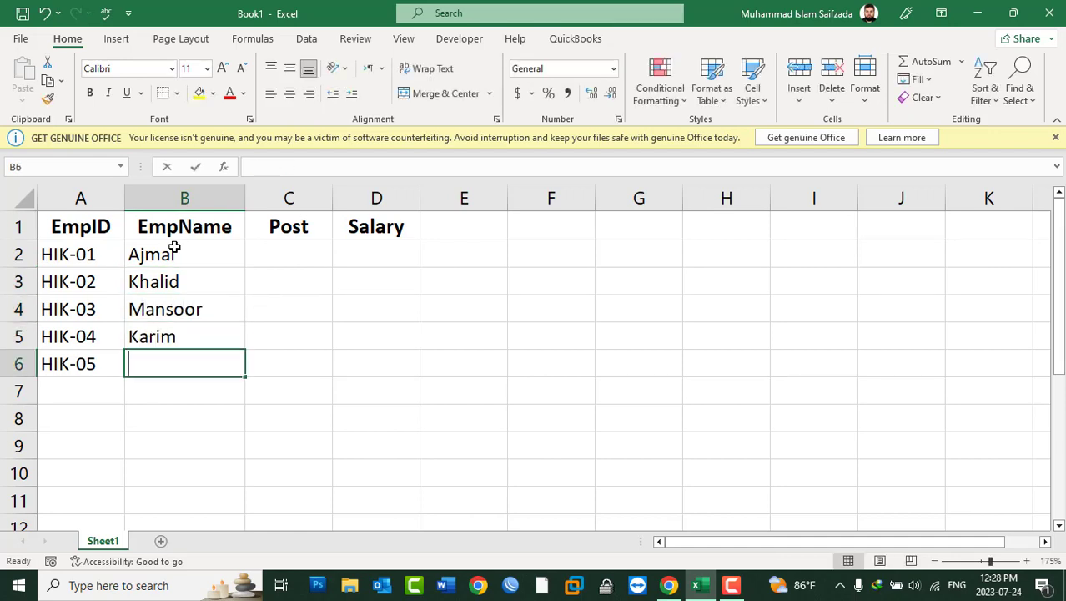
pyautogui.write('Fahim')
pyautogui.press('Tab')
# Fill Doctor into every Post cell C2:C6 at once with Ctrl+Enter.
pyautogui.hotkey('shift', 'Up')
pyautogui.hotkey('shift', 'Up')
pyautogui.hotkey('shift', 'Up')
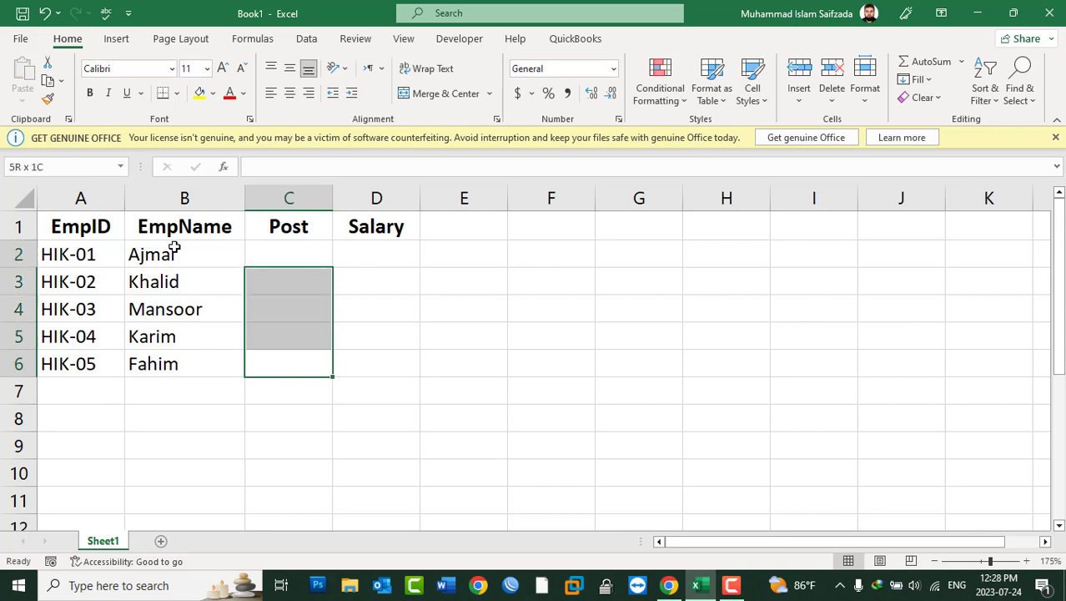
pyautogui.hotkey('shift', 'Up')
pyautogui.write('O')
pyautogui.press('BackSpace')
pyautogui.write('DOctor')
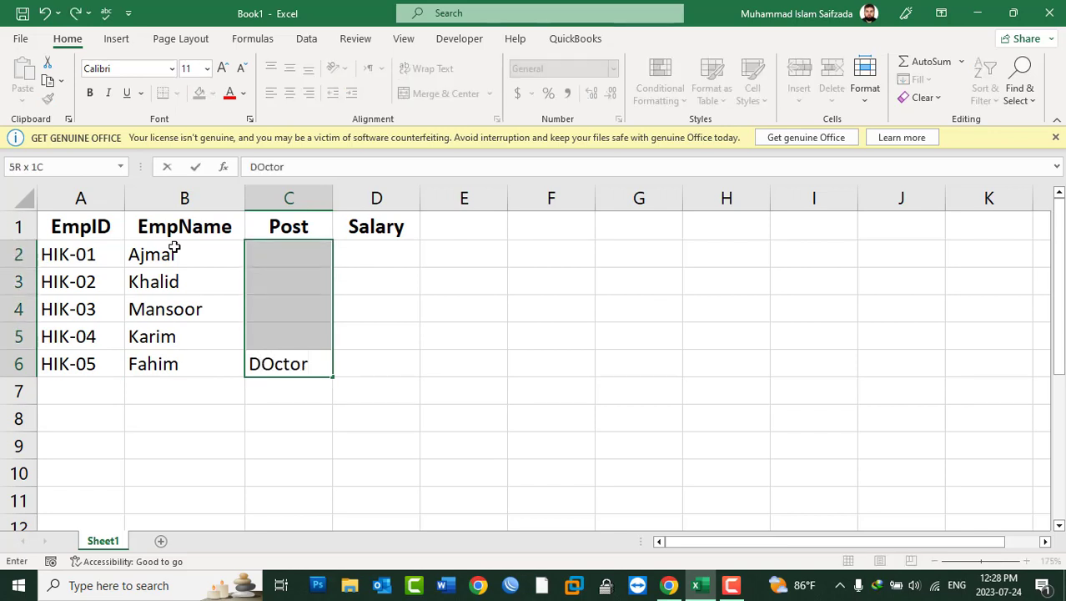
pyautogui.hotkey('ctrl', 'Return')
# Enter salaries 20000, 10000, 15000, 30000 and 25000 in D2:D6.
pyautogui.press('Right')
pyautogui.press('Up')
pyautogui.press('Up')
pyautogui.press('Up')
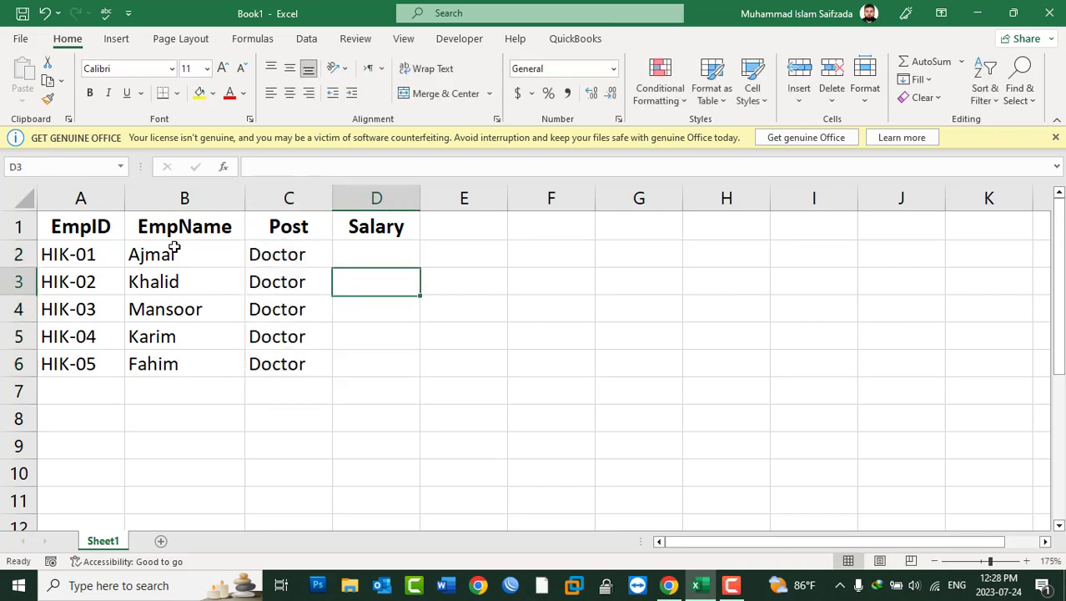
pyautogui.press('Up')
pyautogui.write('0200')
pyautogui.press('BackSpace')
pyautogui.press('BackSpace')
pyautogui.press('BackSpace')
pyautogui.press('BackSpace')
pyautogui.write('20')
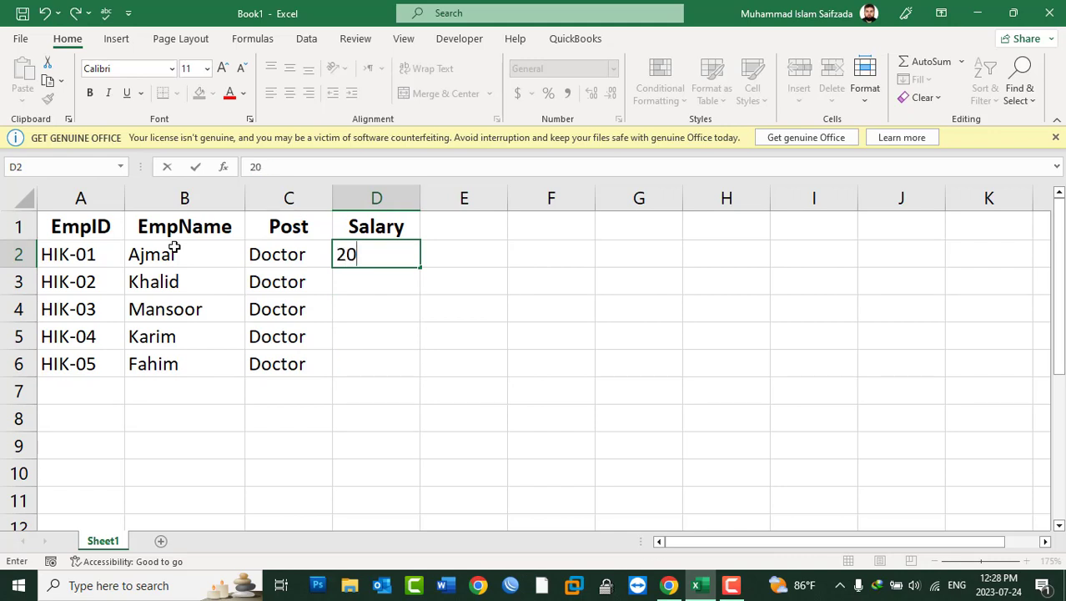
pyautogui.write('000')
pyautogui.press('Return')
pyautogui.write('10000')
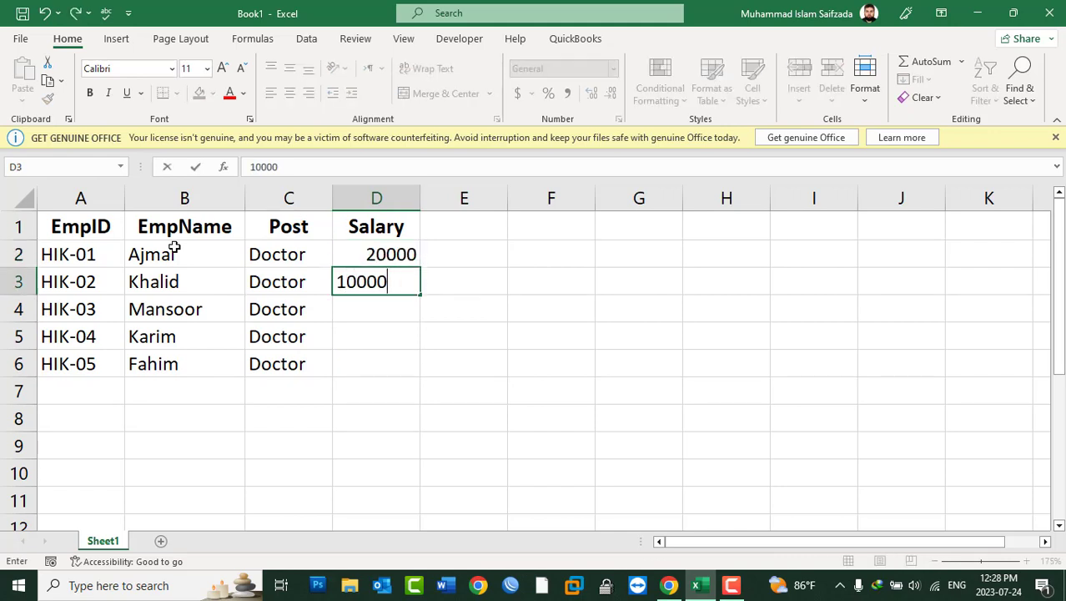
pyautogui.press('Return')
pyautogui.write('15000')
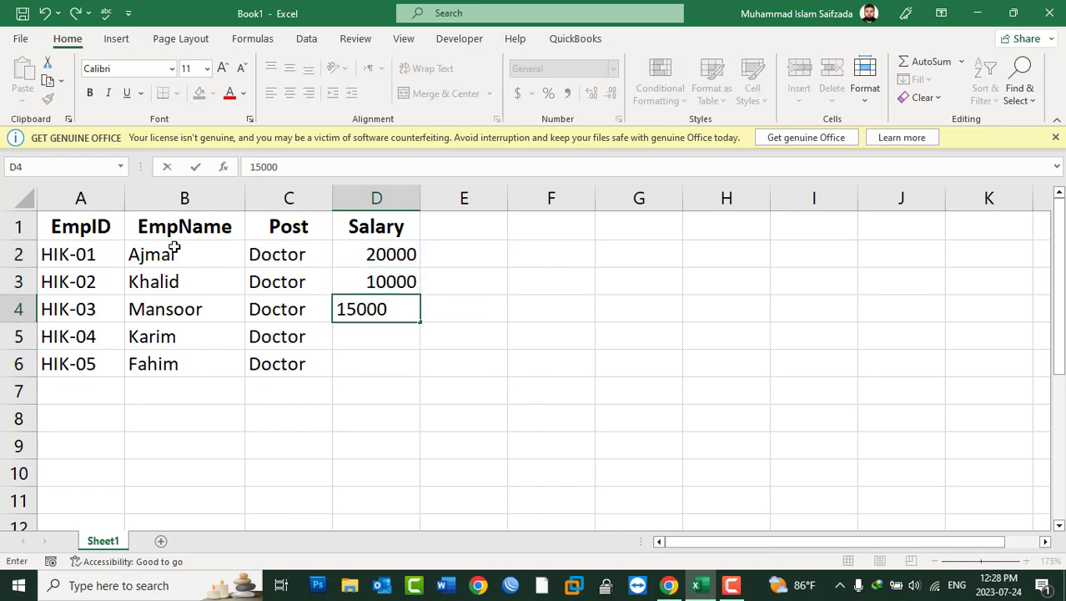
pyautogui.press('Return')
pyautogui.write('40')
pyautogui.press('BackSpace')
pyautogui.press('BackSpace')
pyautogui.write('30000')
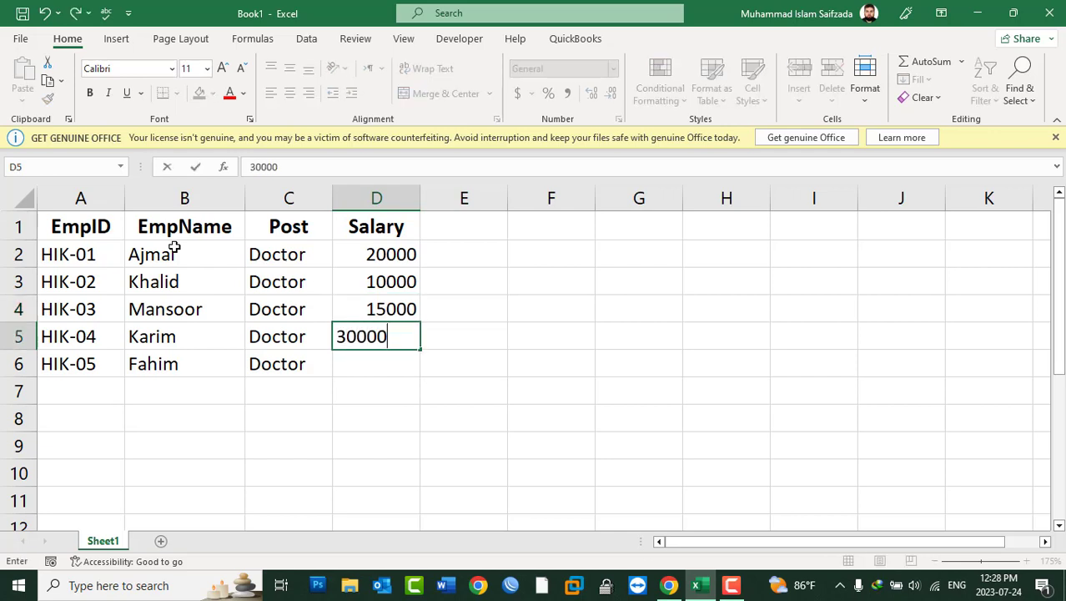
pyautogui.press('Return')
pyautogui.write('25000')
pyautogui.press('Return')
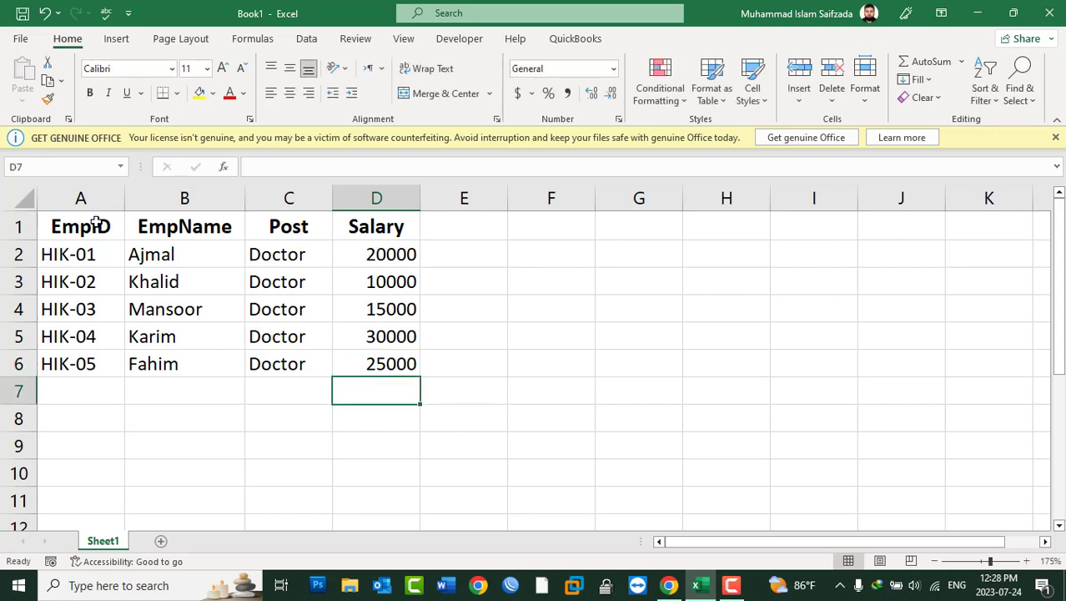
# Centre the whole table A1:D6 and shrink the data rows to 10-point text.
pyautogui.moveTo(82, 231); pyautogui.dragTo(367, 358)
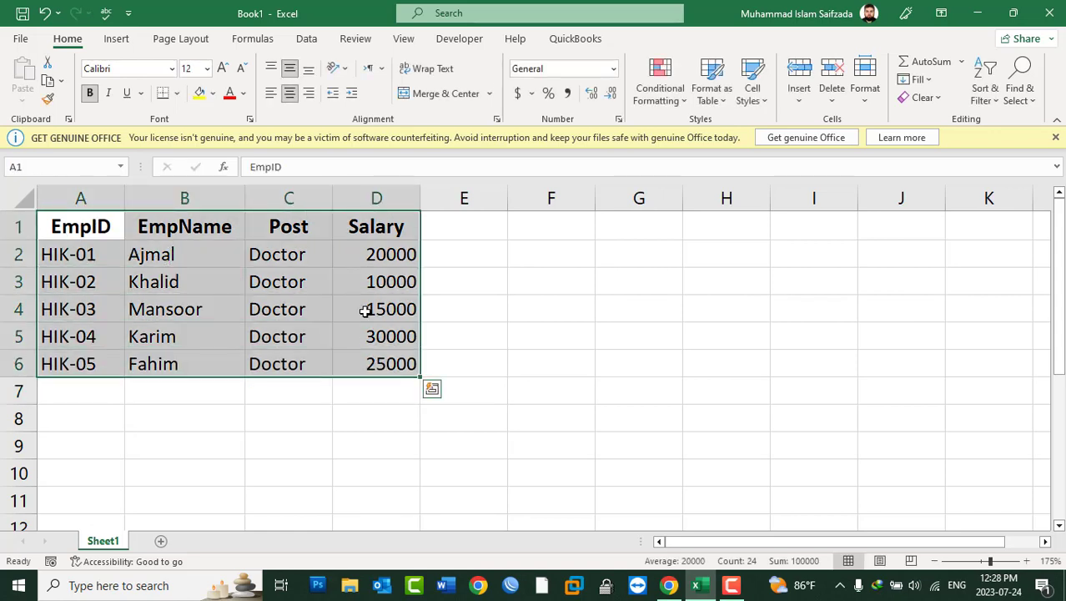
pyautogui.click(290, 93)
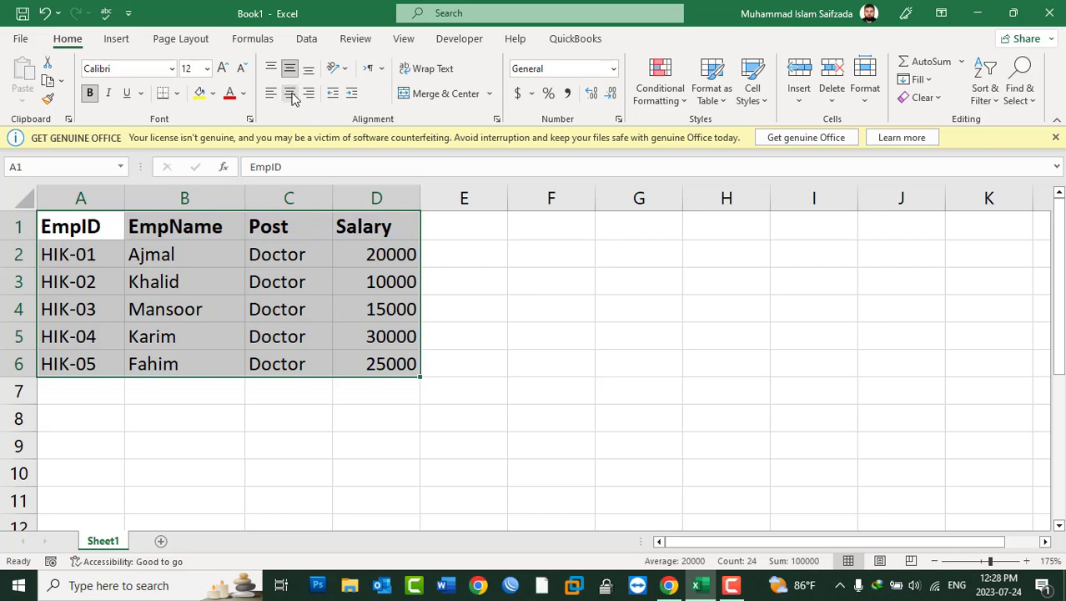
pyautogui.click(291, 95)
pyautogui.click(289, 71)
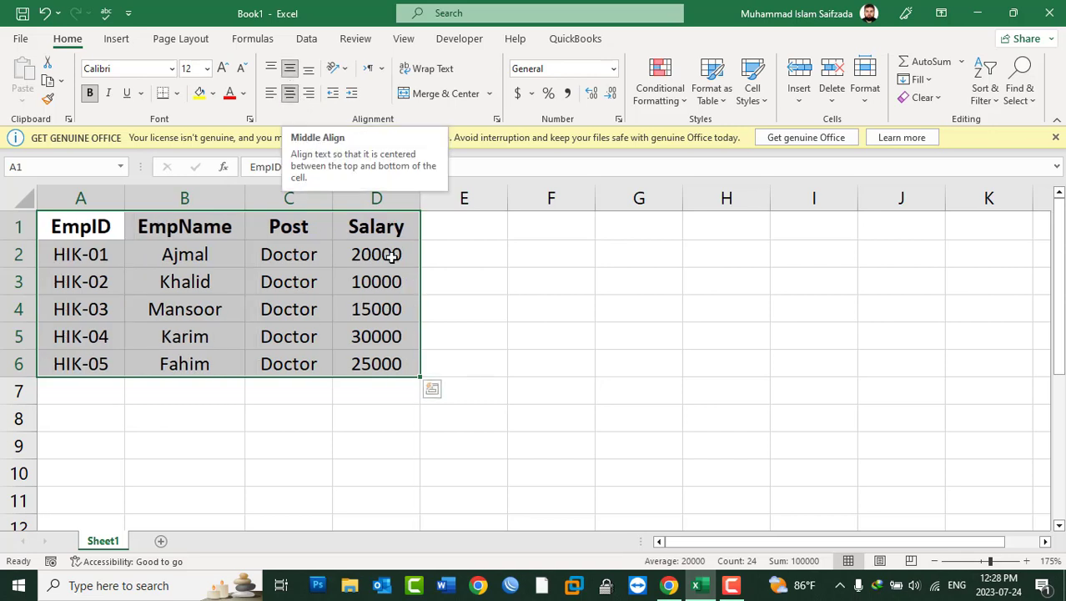
pyautogui.moveTo(376, 255); pyautogui.dragTo(65, 371)
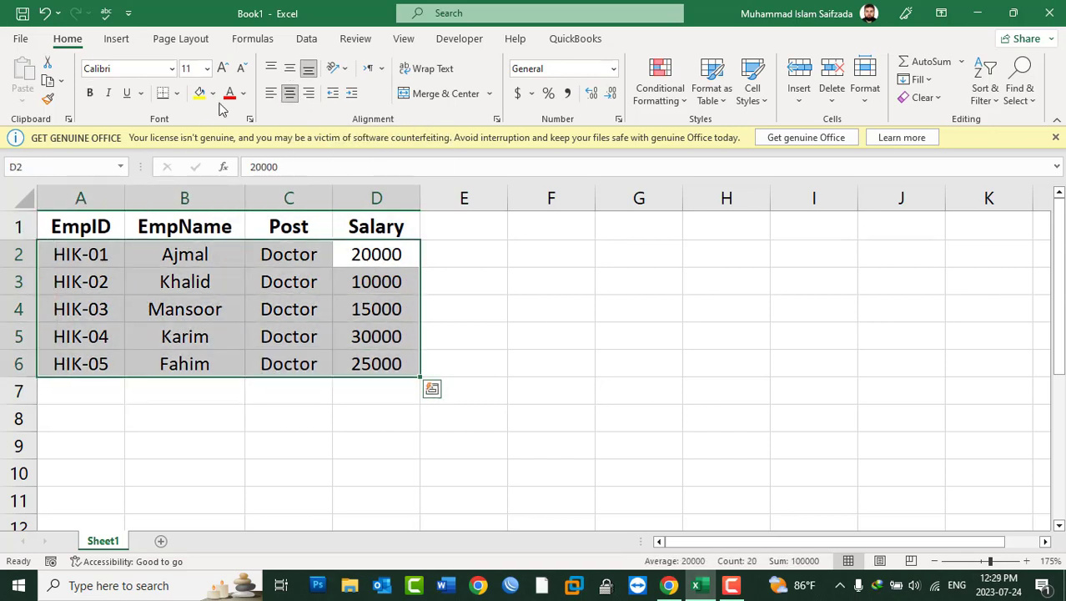
pyautogui.click(241, 69)
pyautogui.click(241, 70)
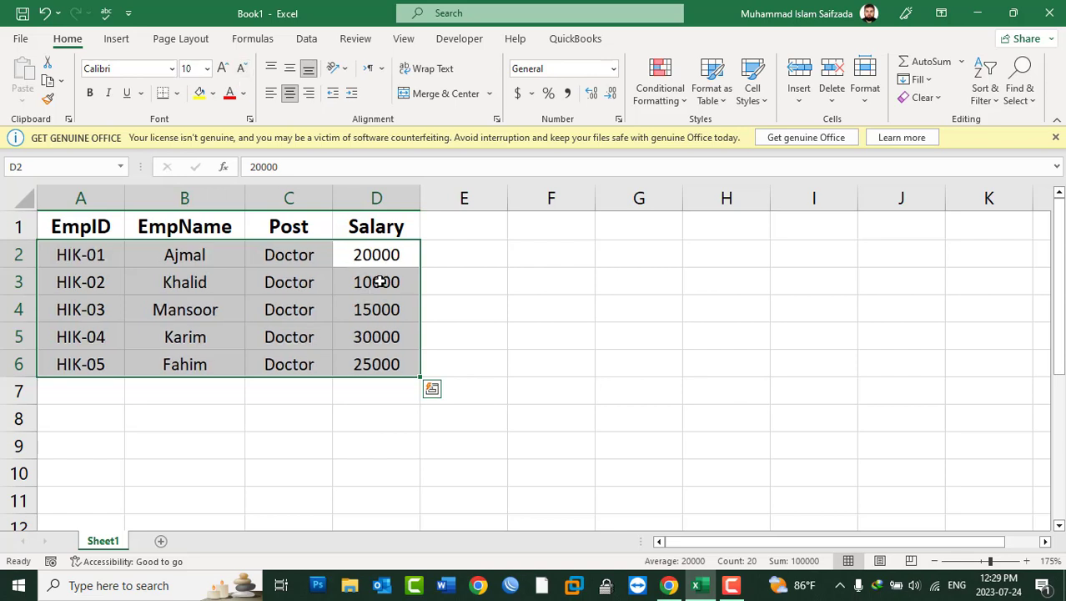
# Apply All Borders to every cell of the table A1:D6.
pyautogui.moveTo(395, 232); pyautogui.dragTo(75, 363)
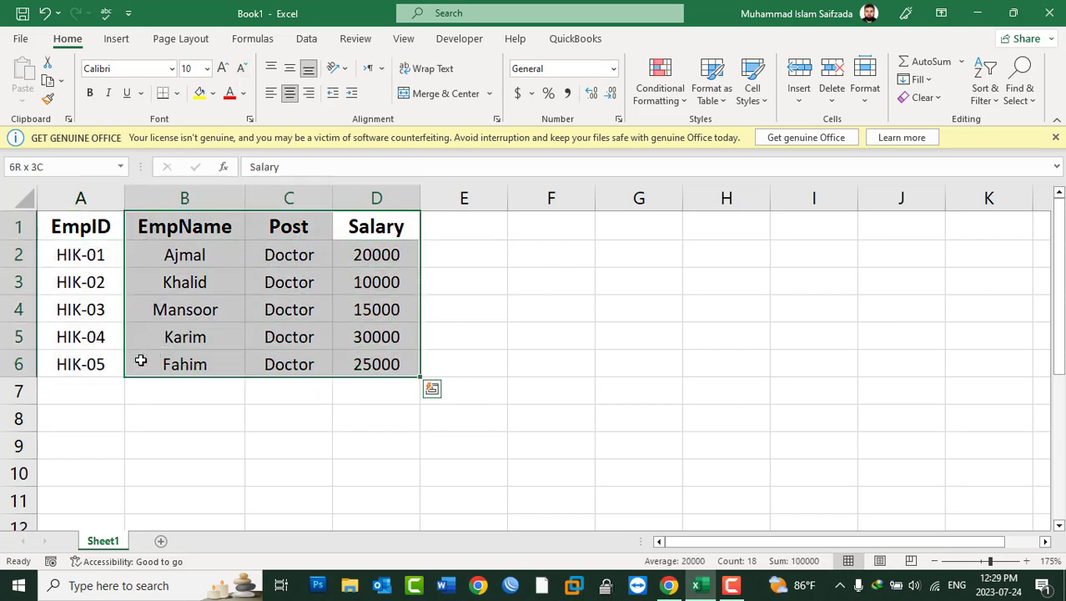
pyautogui.click(176, 93)
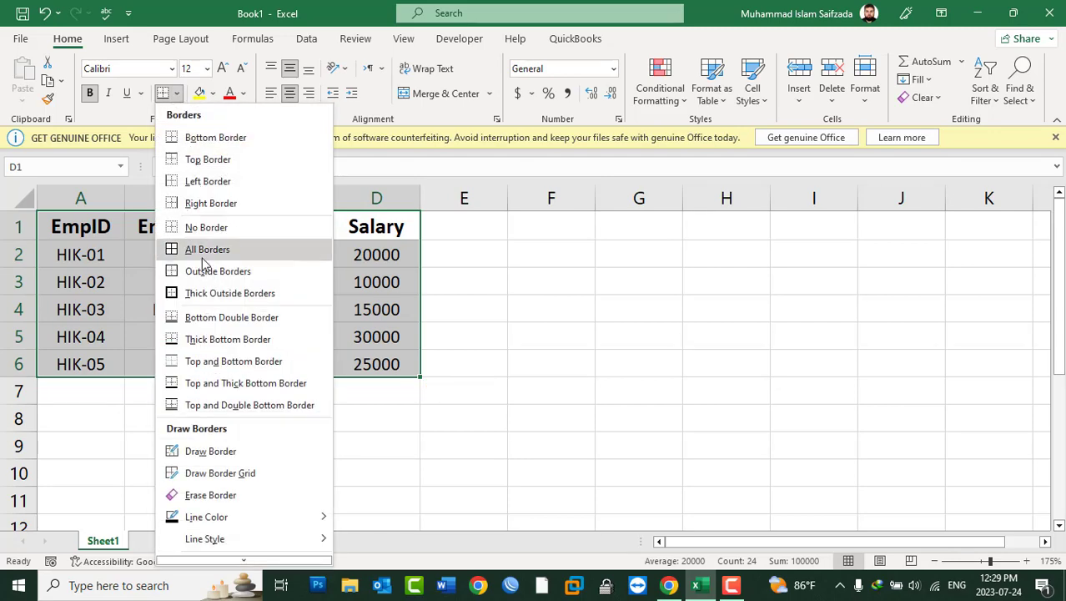
pyautogui.click(198, 250)
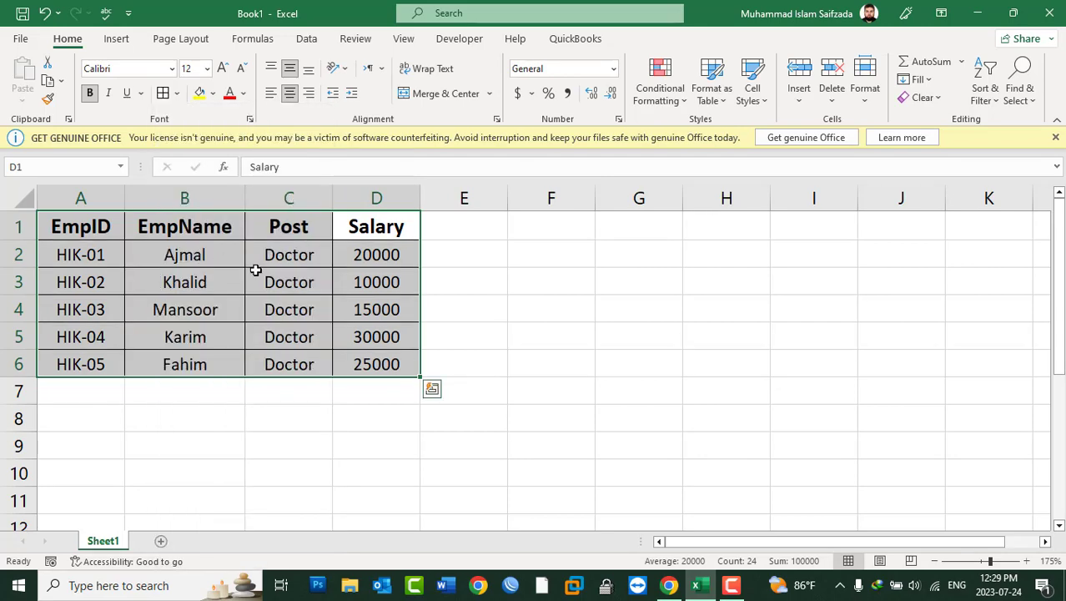
pyautogui.click(308, 284)
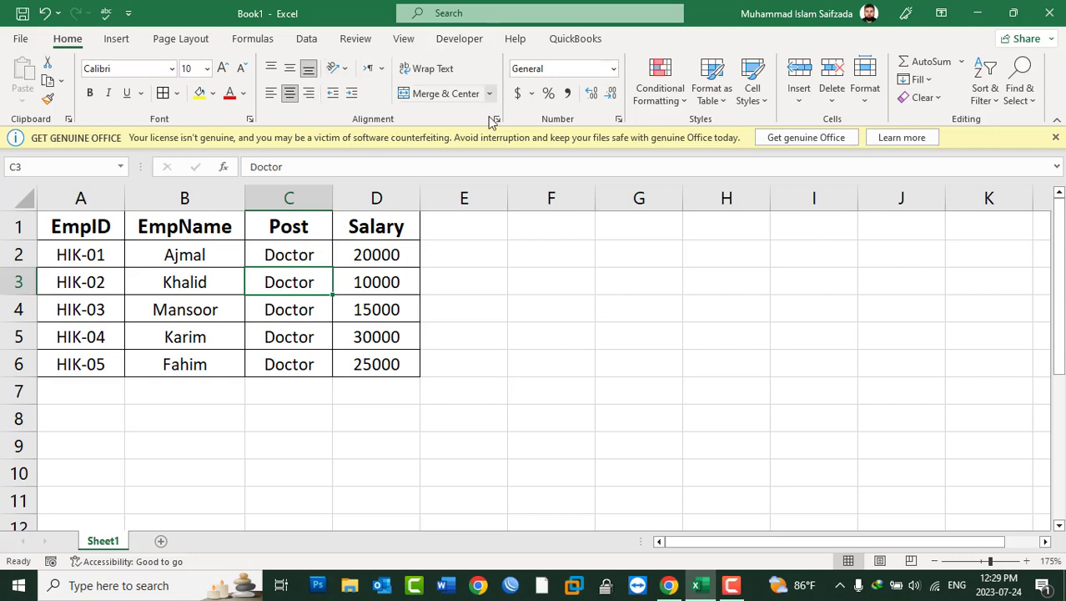
# Set the header row's font colour to dark red in the Font dialog.
pyautogui.click(236, 244)
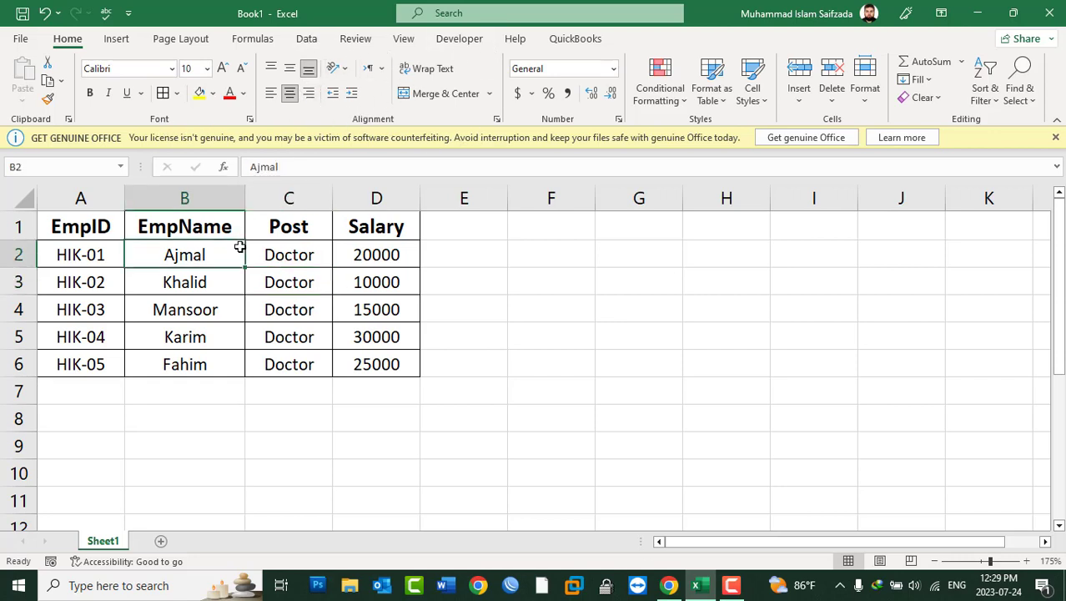
pyautogui.click(232, 227)
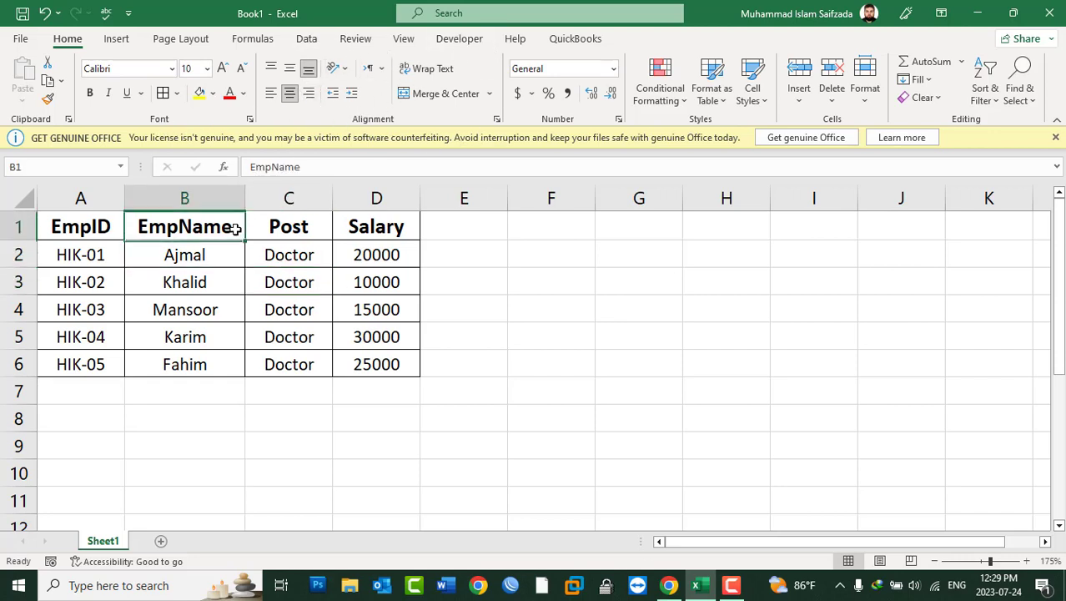
pyautogui.click(249, 120)
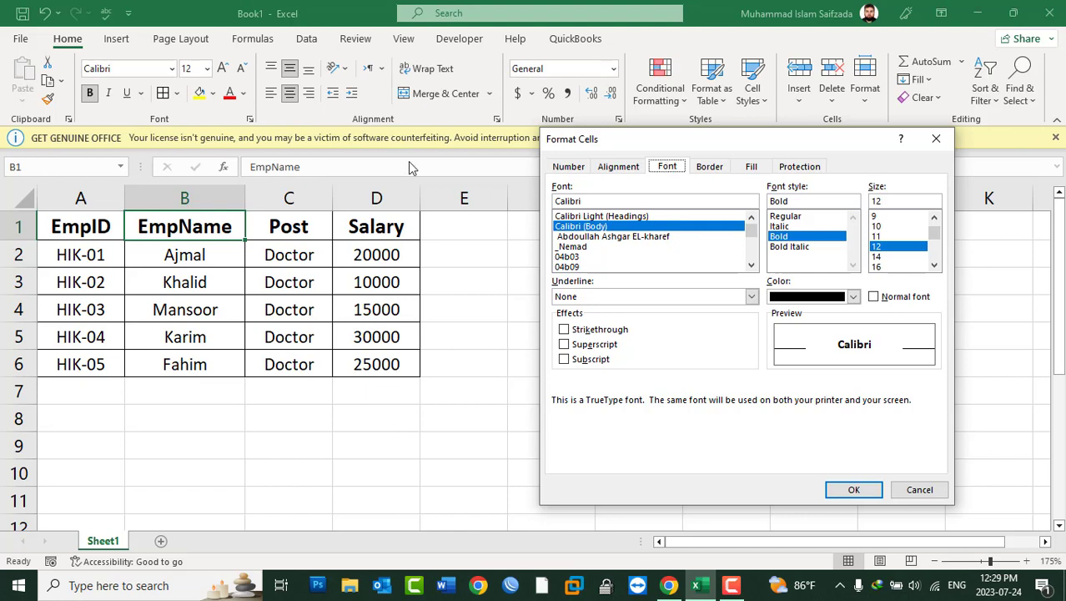
pyautogui.click(618, 167)
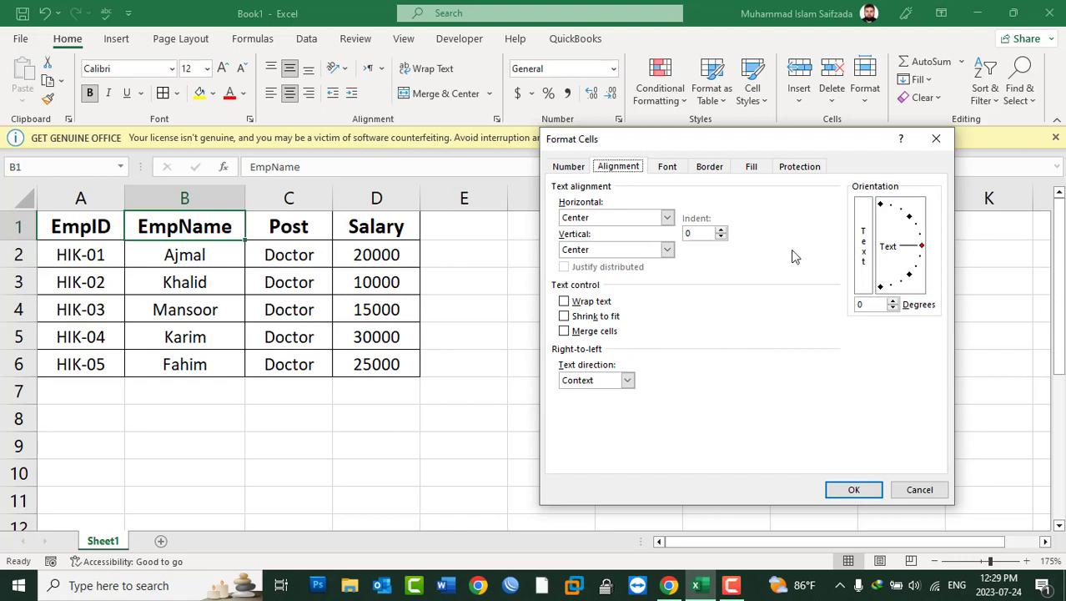
pyautogui.click(920, 489)
pyautogui.moveTo(354, 227)
pyautogui.mouseDown()
pyautogui.moveTo(219, 254)
pyautogui.moveTo(63, 226)
pyautogui.mouseUp()
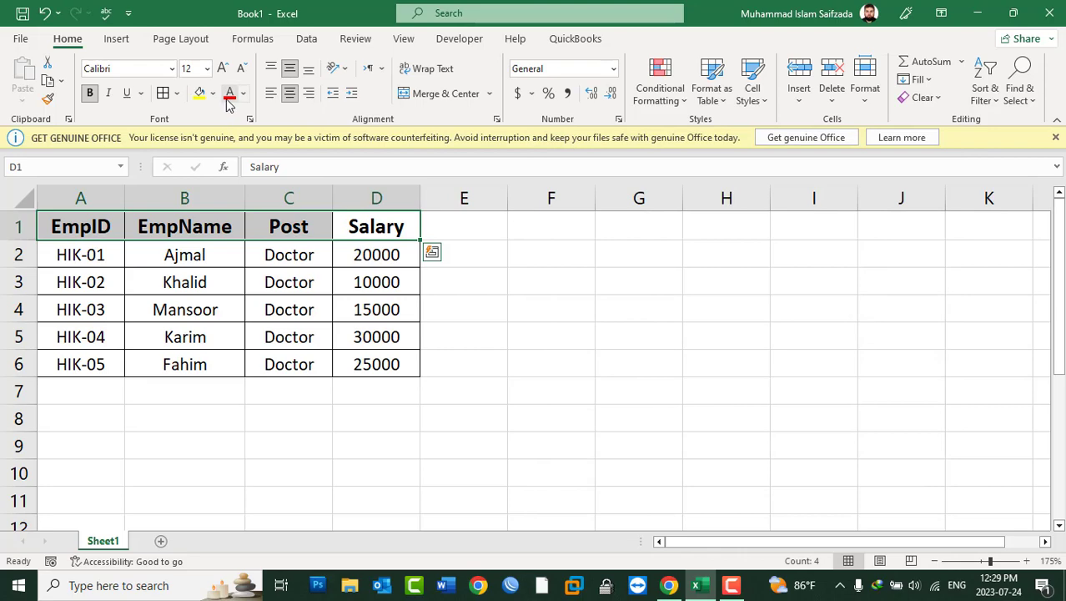
pyautogui.click(250, 119)
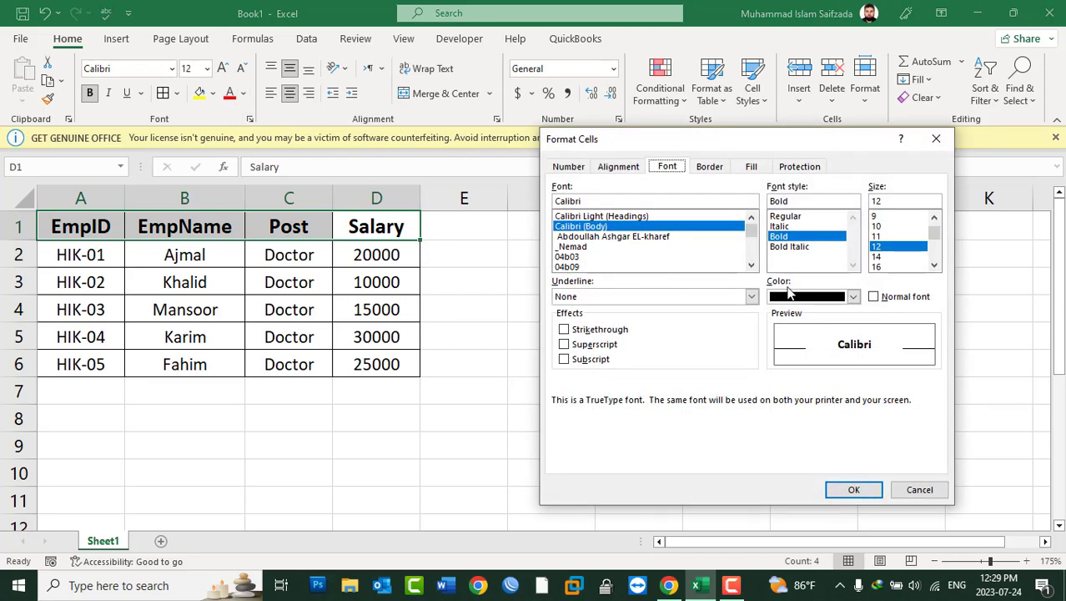
pyautogui.click(816, 298)
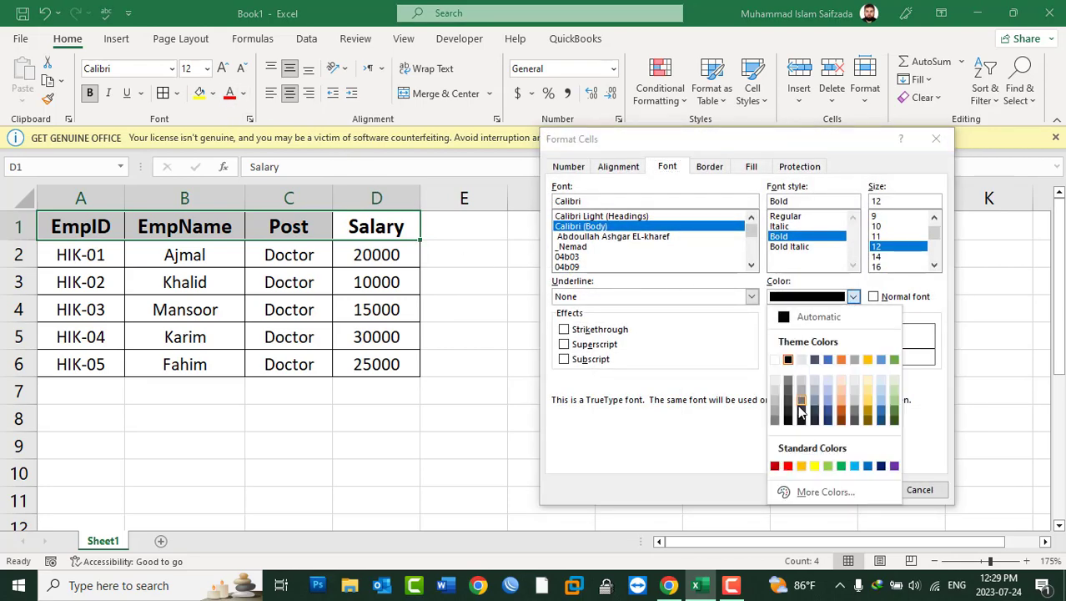
pyautogui.click(774, 465)
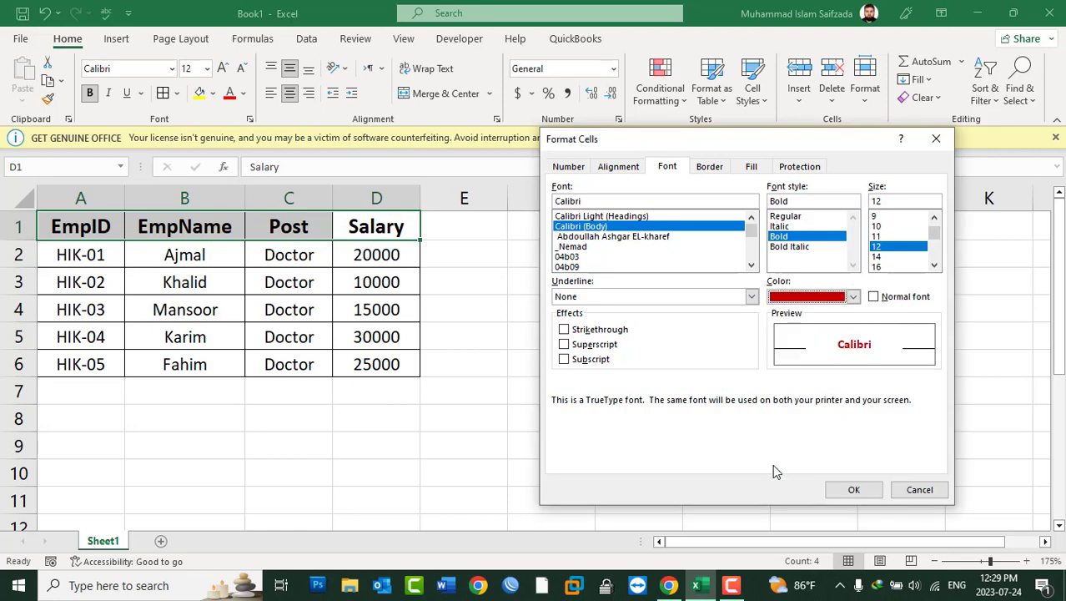
pyautogui.click(852, 489)
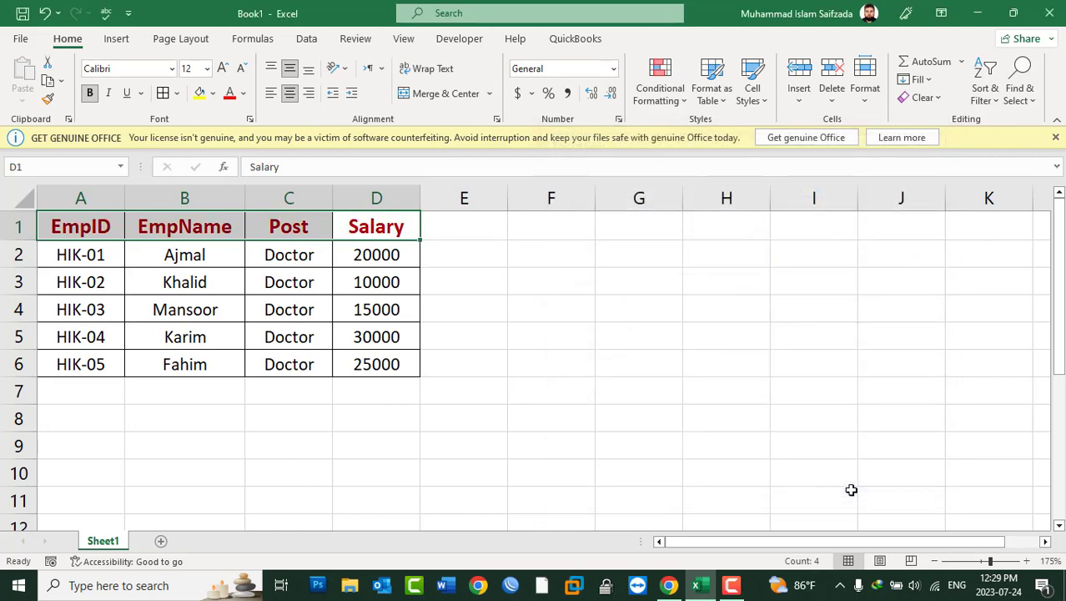
# Try size 14 on the headers, then reduce them back to 12.
pyautogui.click(249, 118)
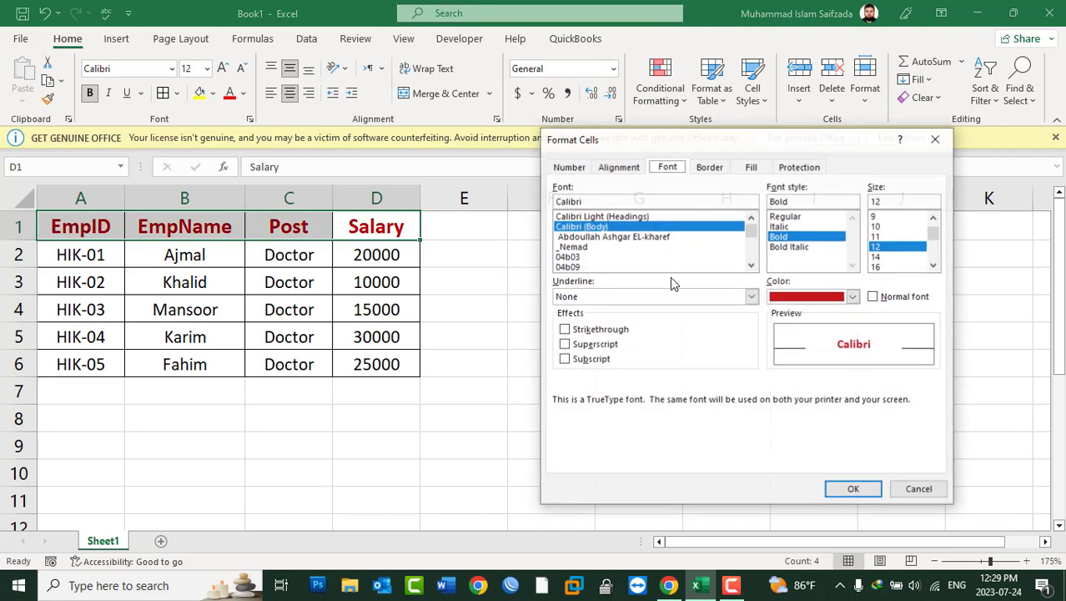
pyautogui.click(878, 257)
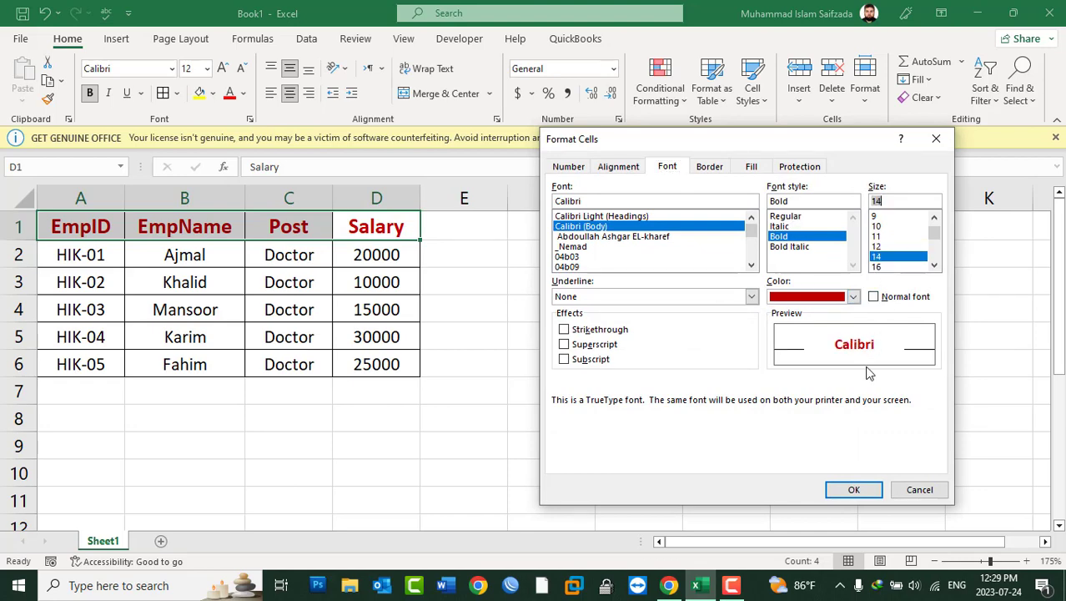
pyautogui.click(855, 487)
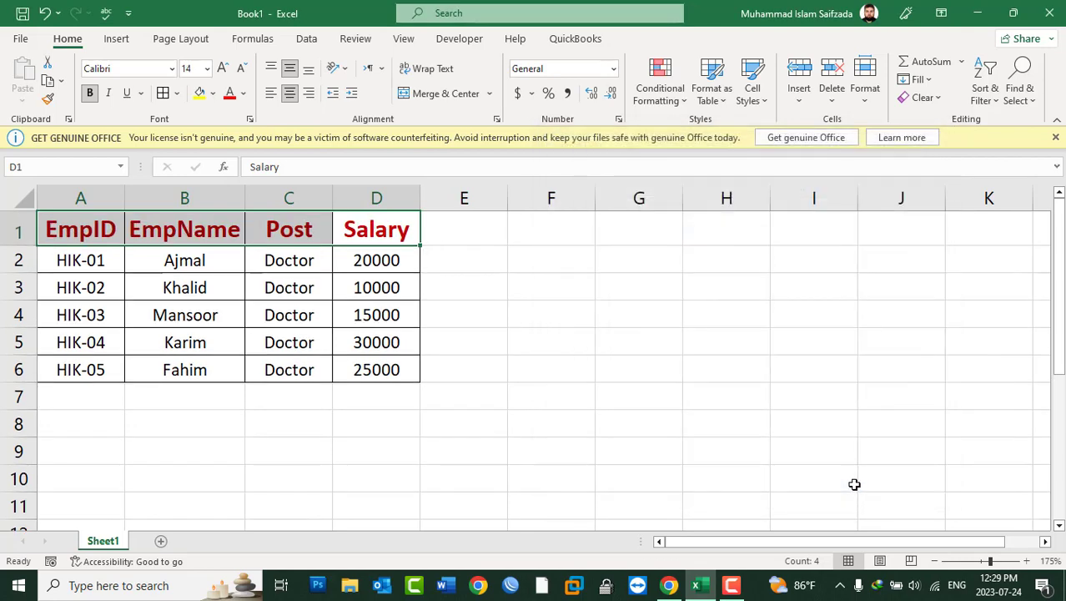
pyautogui.click(242, 68)
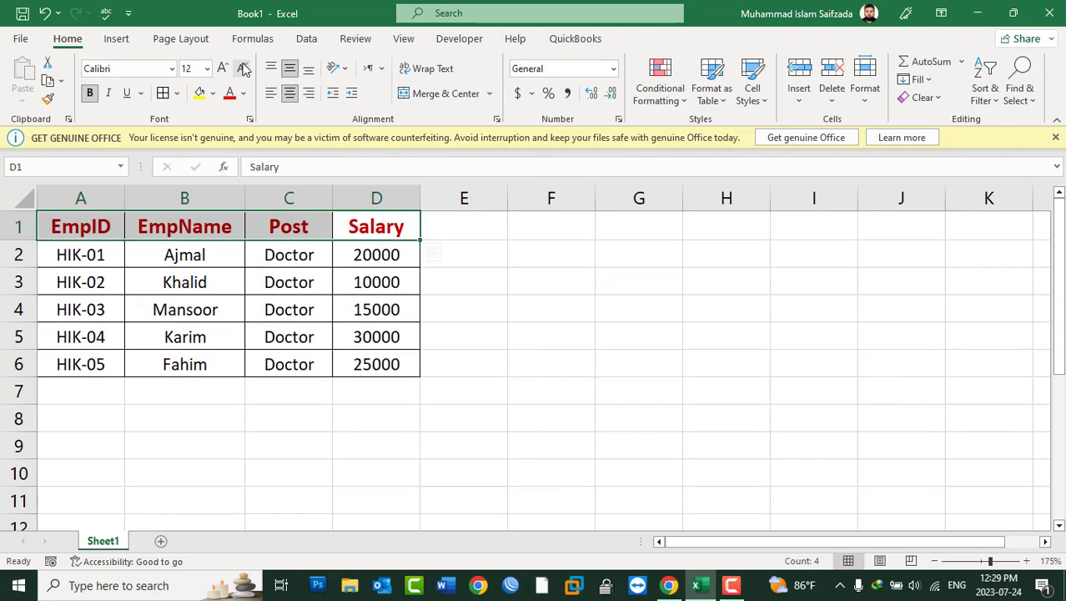
pyautogui.click(250, 119)
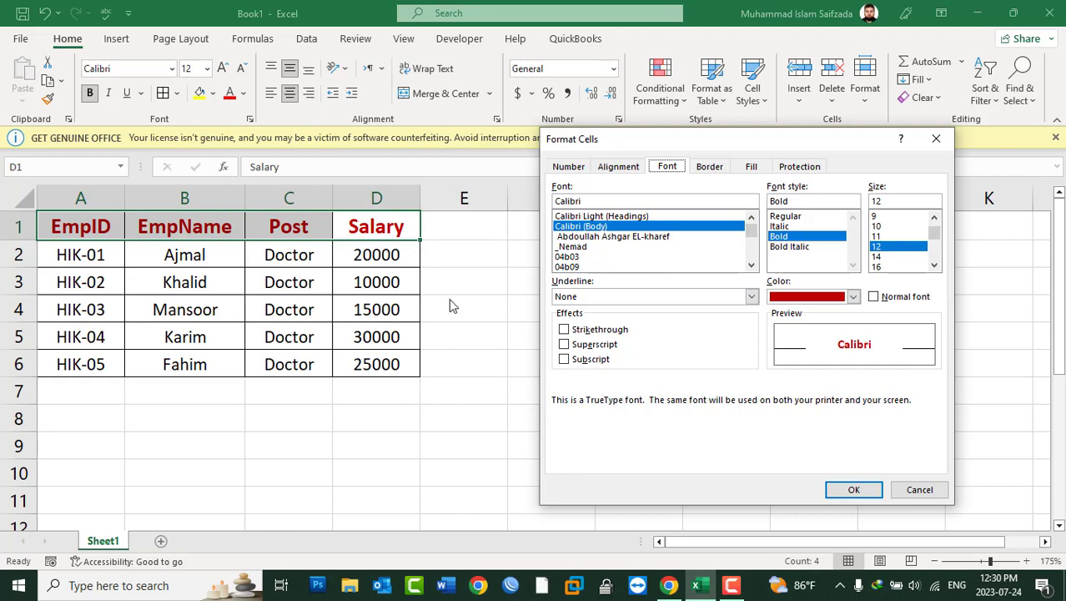
pyautogui.click(920, 490)
pyautogui.click(566, 231)
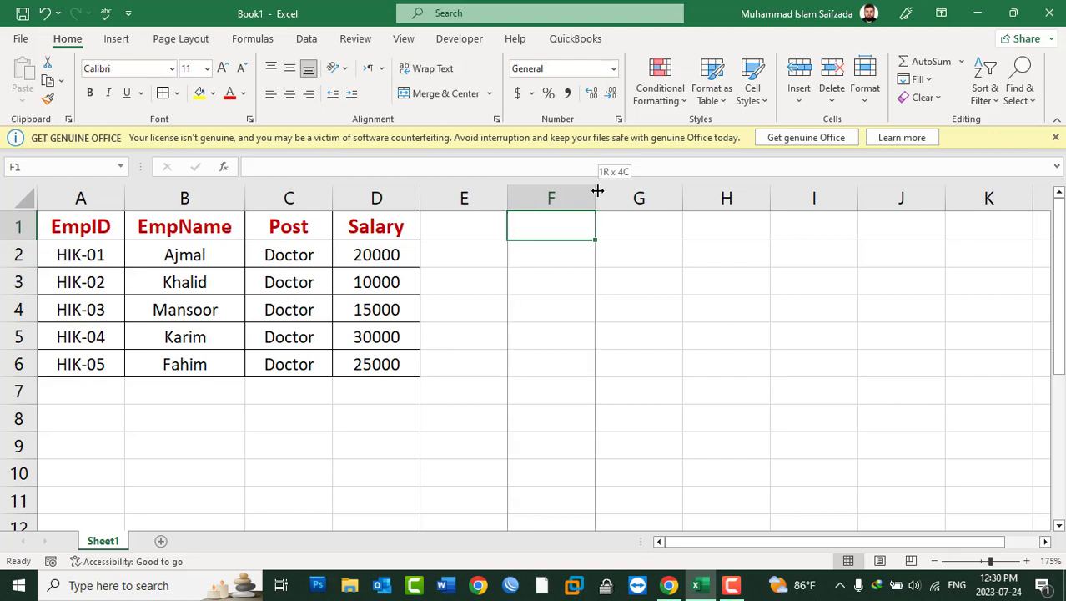
# Widen column F, make row 1 taller and enter 'Log 10 10 = 1' in F1.
pyautogui.moveTo(598, 191); pyautogui.dragTo(679, 192)
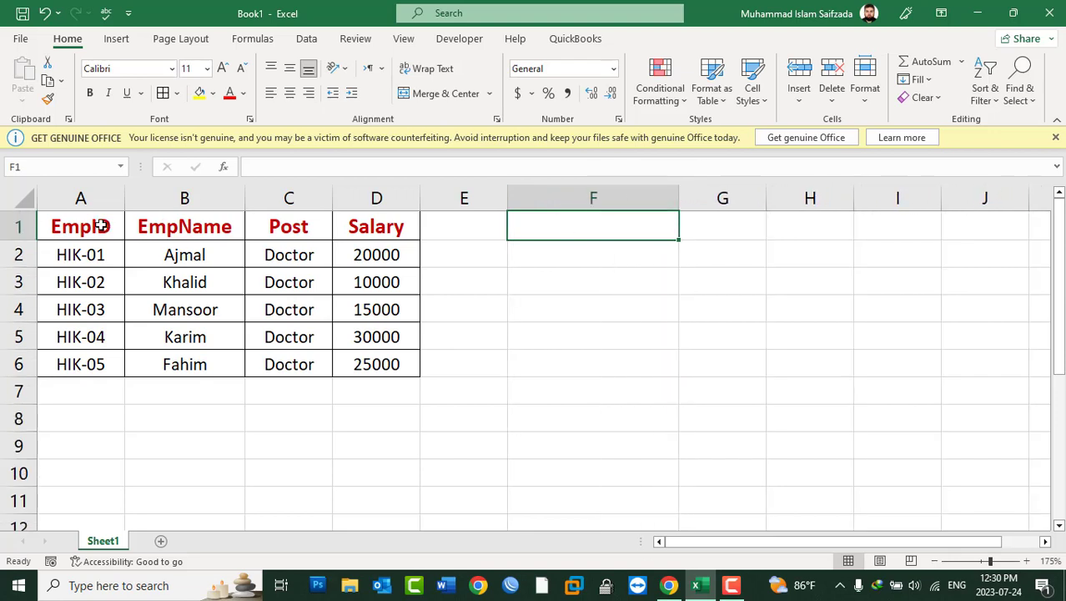
pyautogui.moveTo(19, 240); pyautogui.dragTo(19, 289)
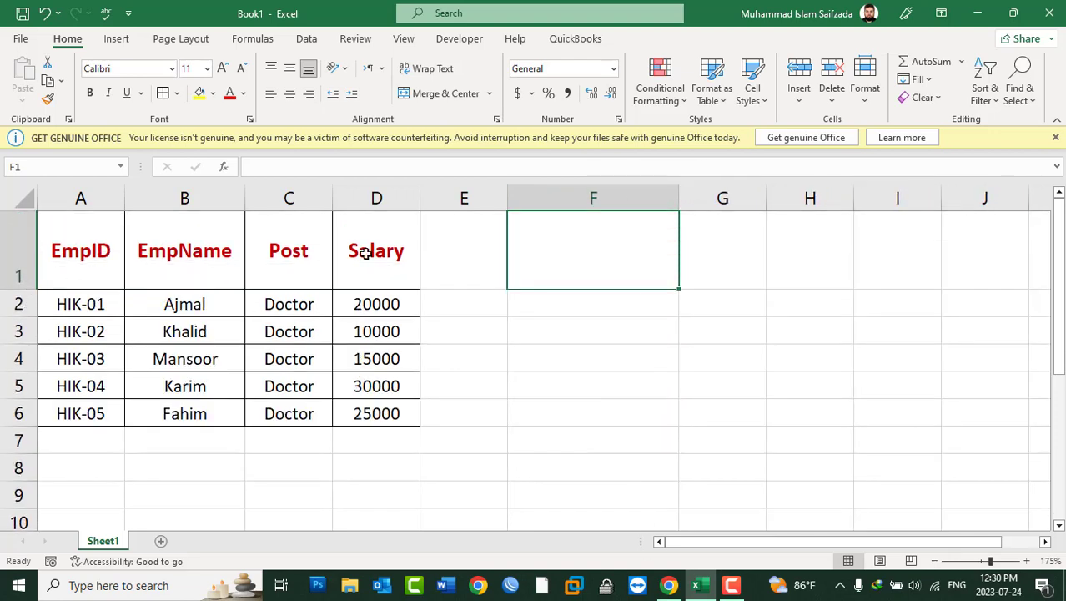
pyautogui.write('Log 10 10')
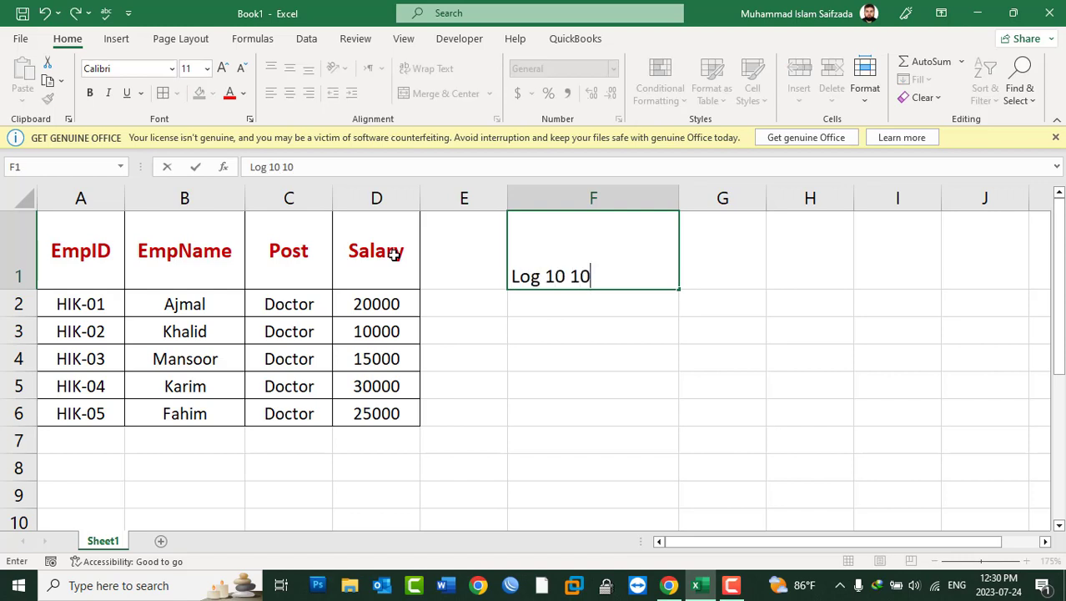
pyautogui.write(' = 1')
pyautogui.press('Return')
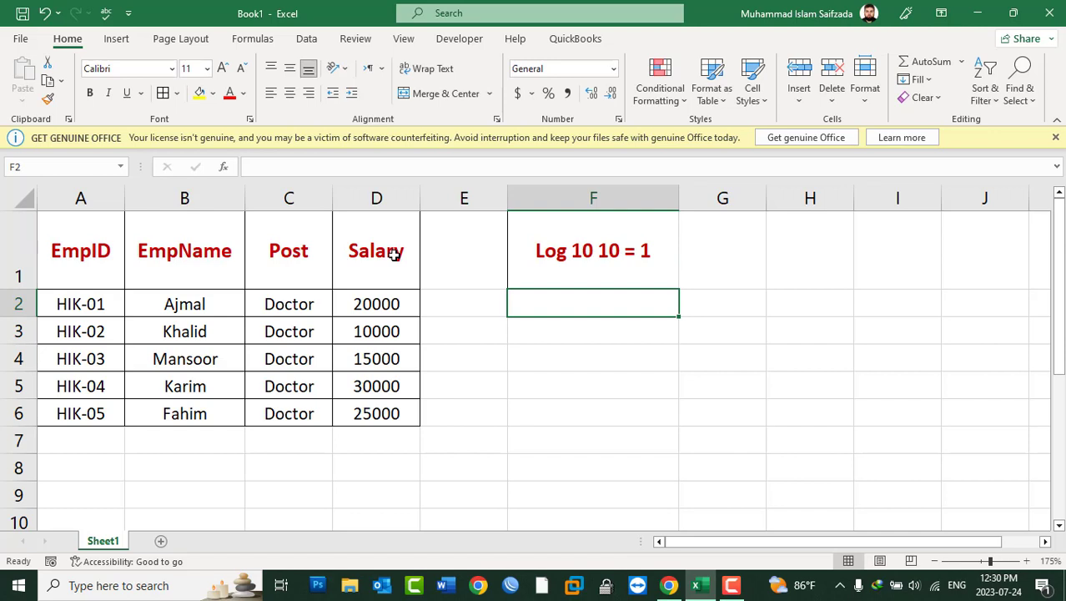
pyautogui.click(586, 249)
pyautogui.doubleClick(593, 250)
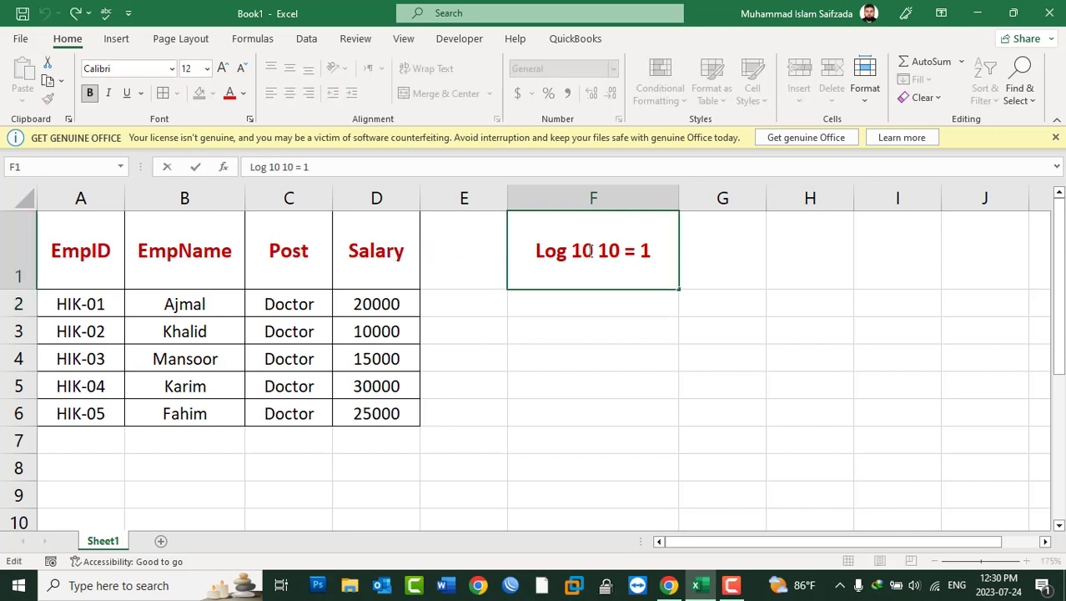
pyautogui.moveTo(594, 250); pyautogui.dragTo(573, 252)
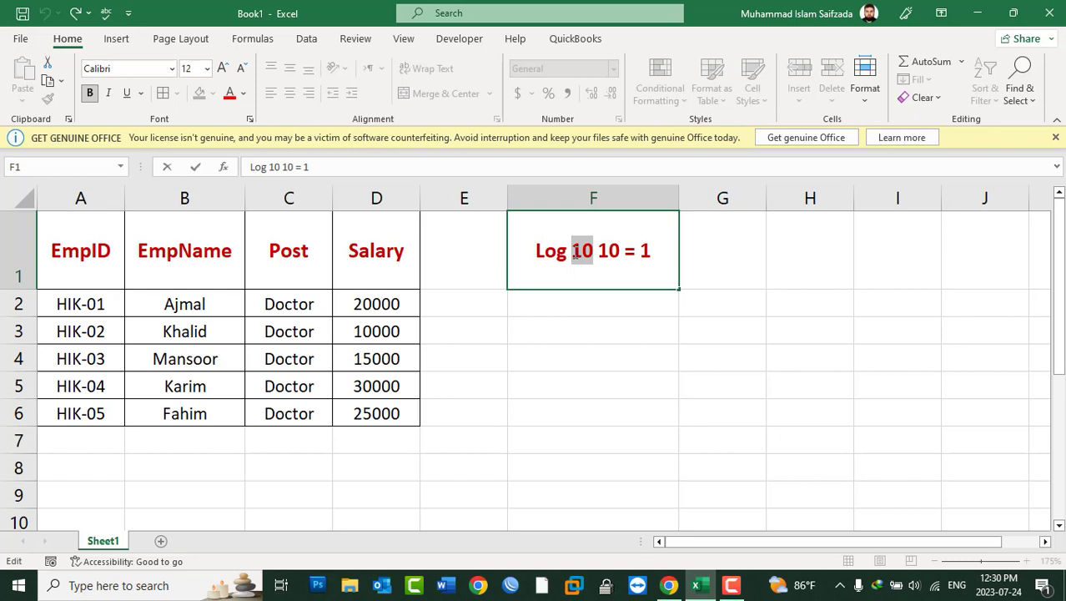
pyautogui.click(739, 254)
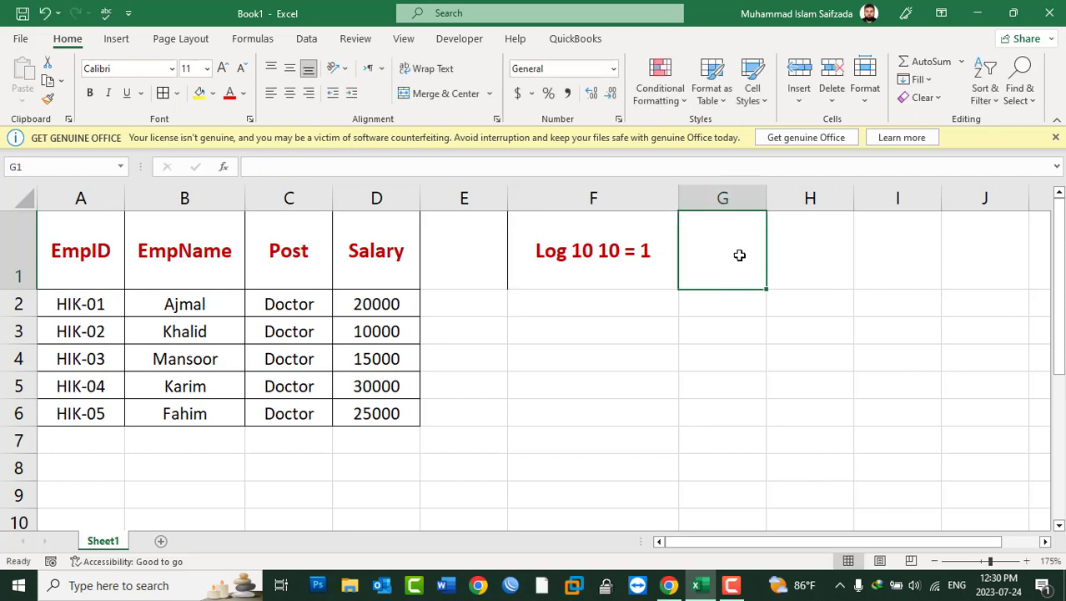
# Format the first 10 after Log in F1 as a subscript.
pyautogui.doubleClick(588, 258)
pyautogui.moveTo(594, 255); pyautogui.dragTo(572, 254)
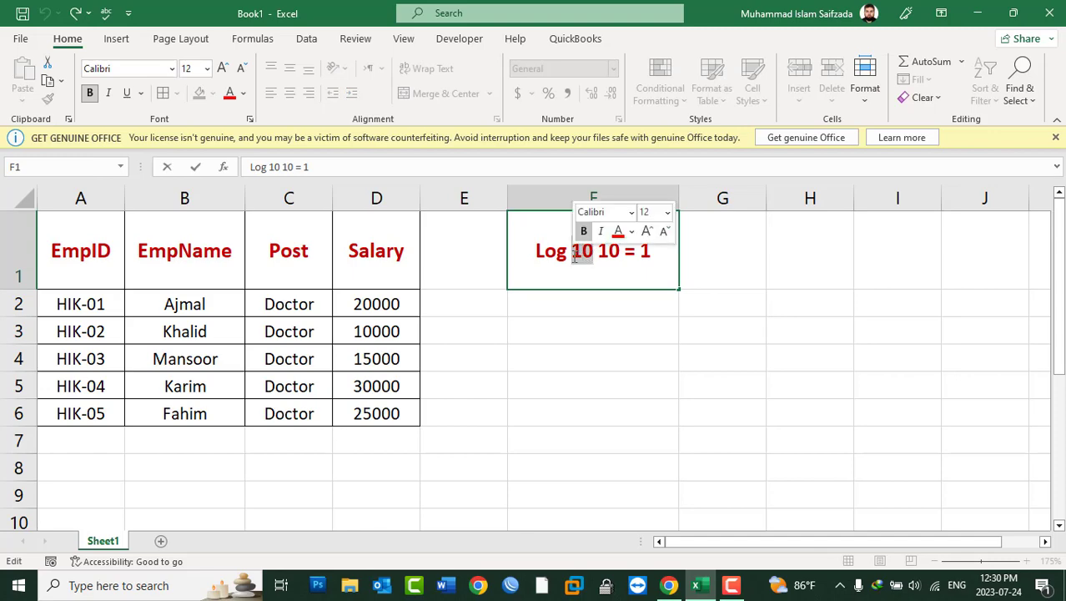
pyautogui.click(250, 119)
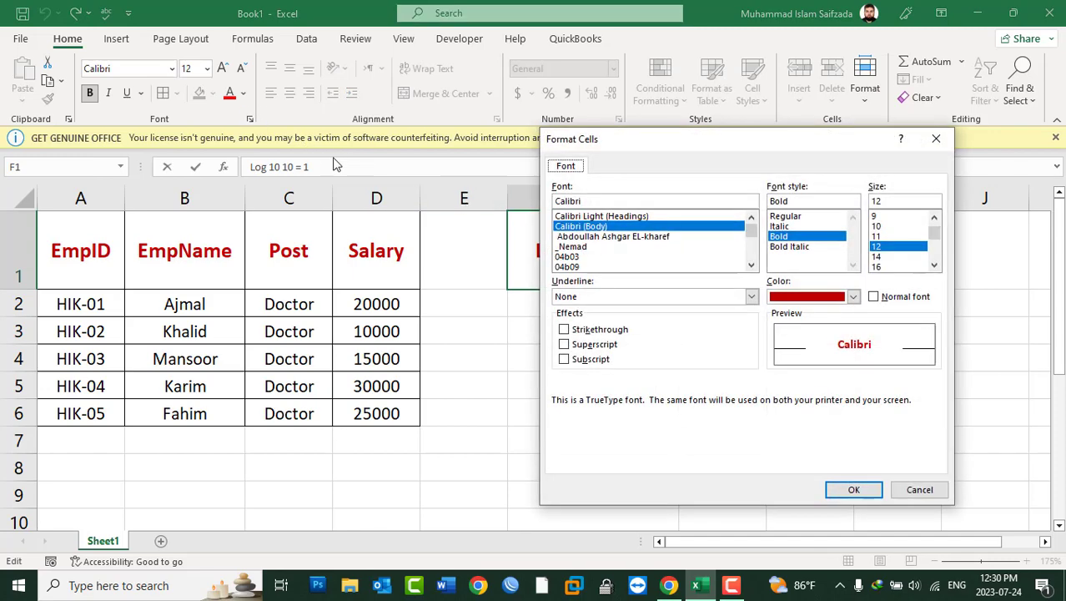
pyautogui.moveTo(695, 140); pyautogui.dragTo(827, 64)
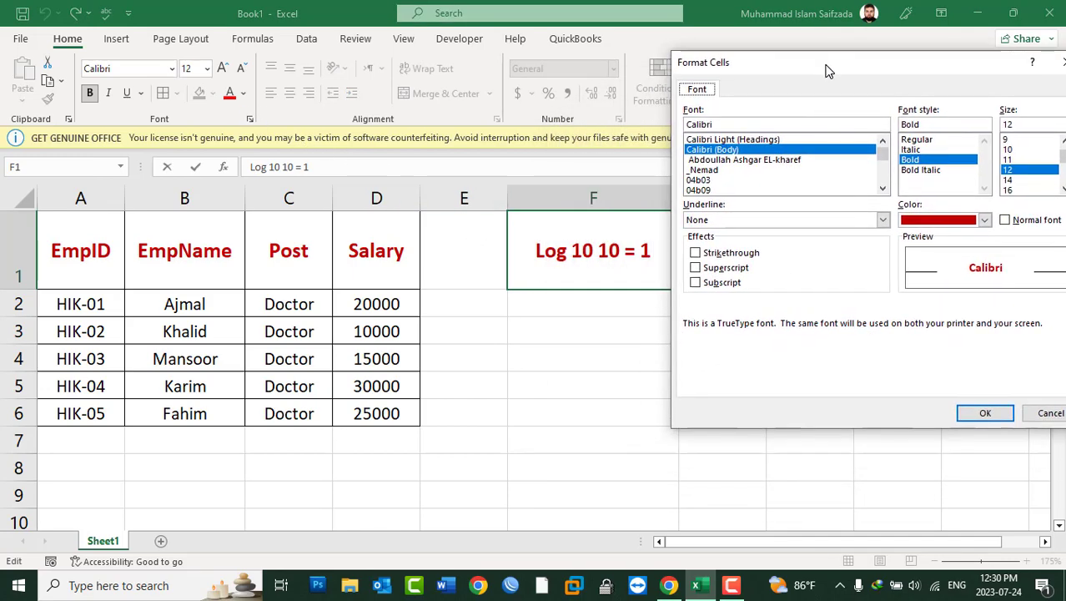
pyautogui.click(729, 268)
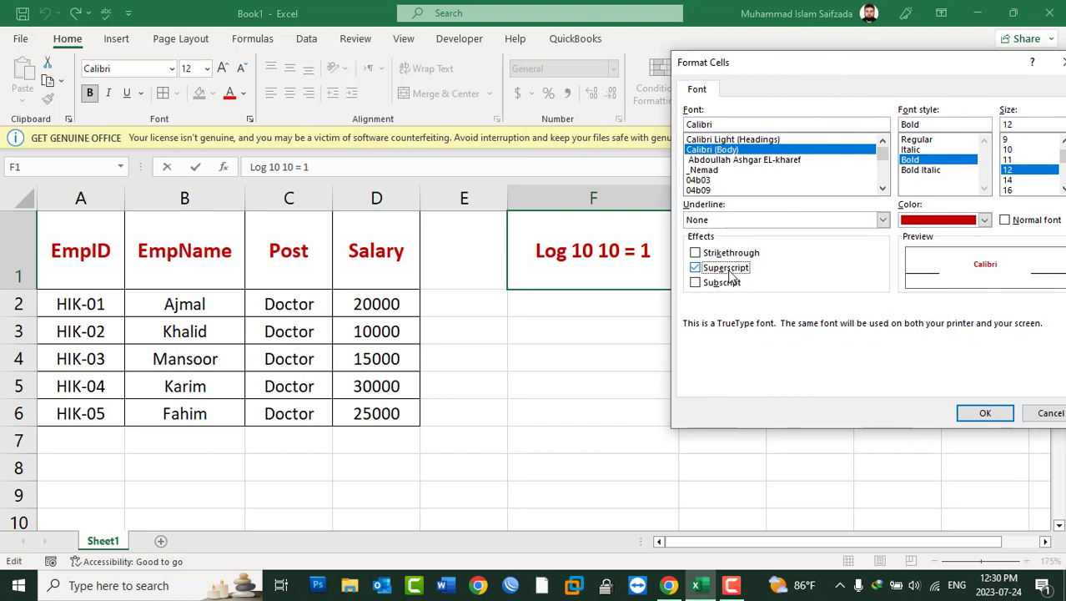
pyautogui.click(728, 271)
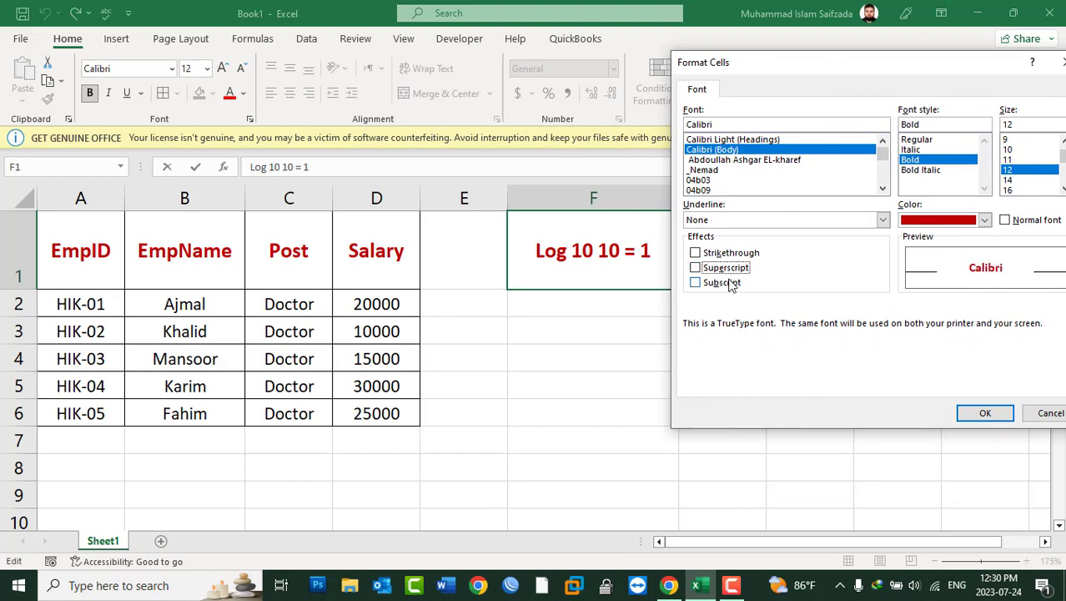
pyautogui.click(723, 283)
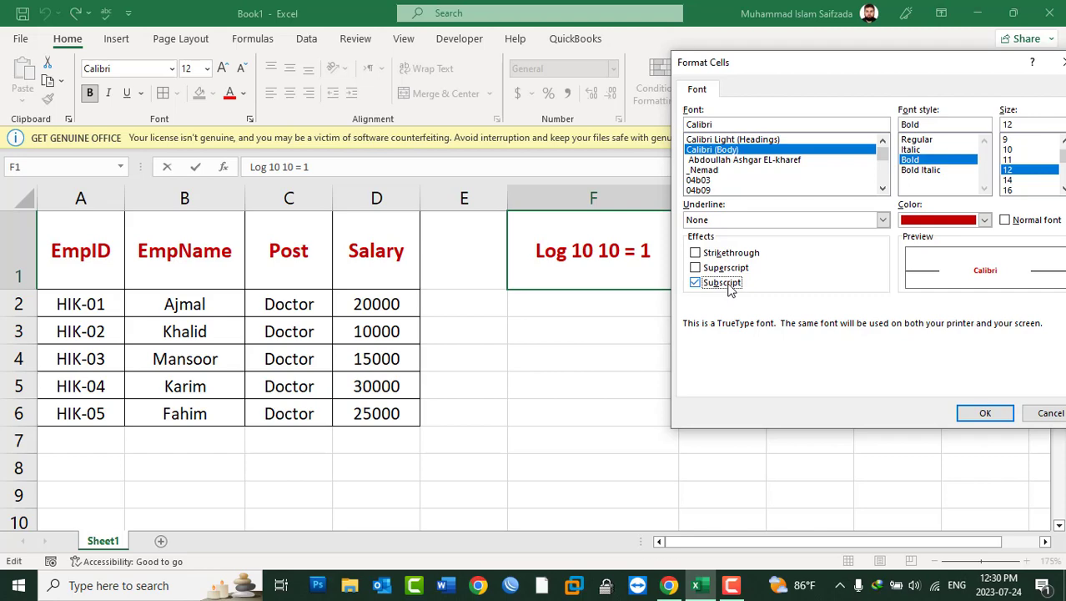
pyautogui.click(985, 413)
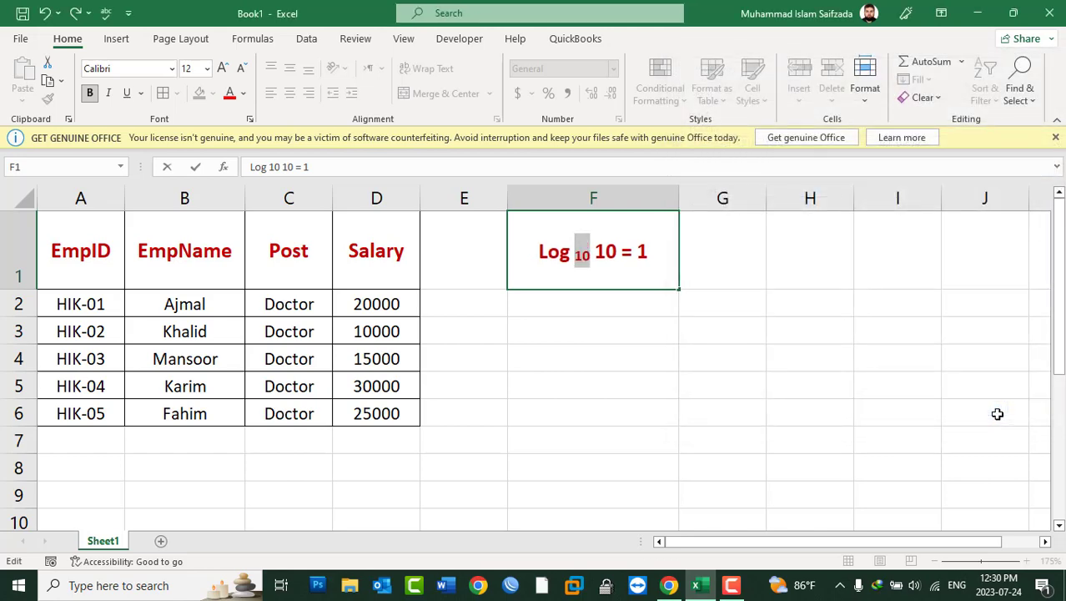
pyautogui.click(598, 310)
# Enter 2x4 in G1 and format the 4 as superscript.
pyautogui.click(745, 274)
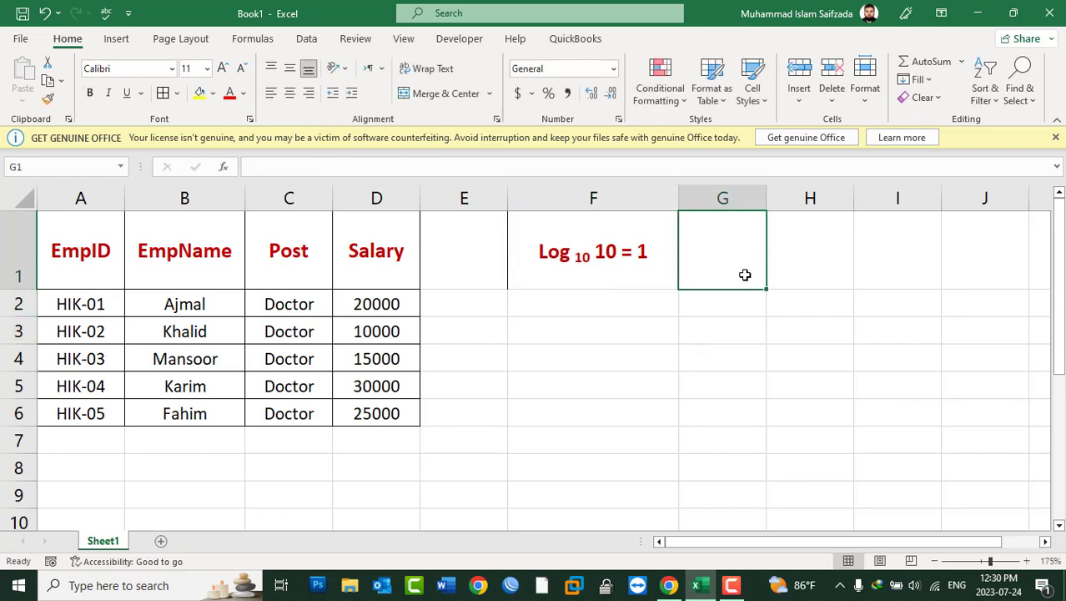
pyautogui.write('2x4')
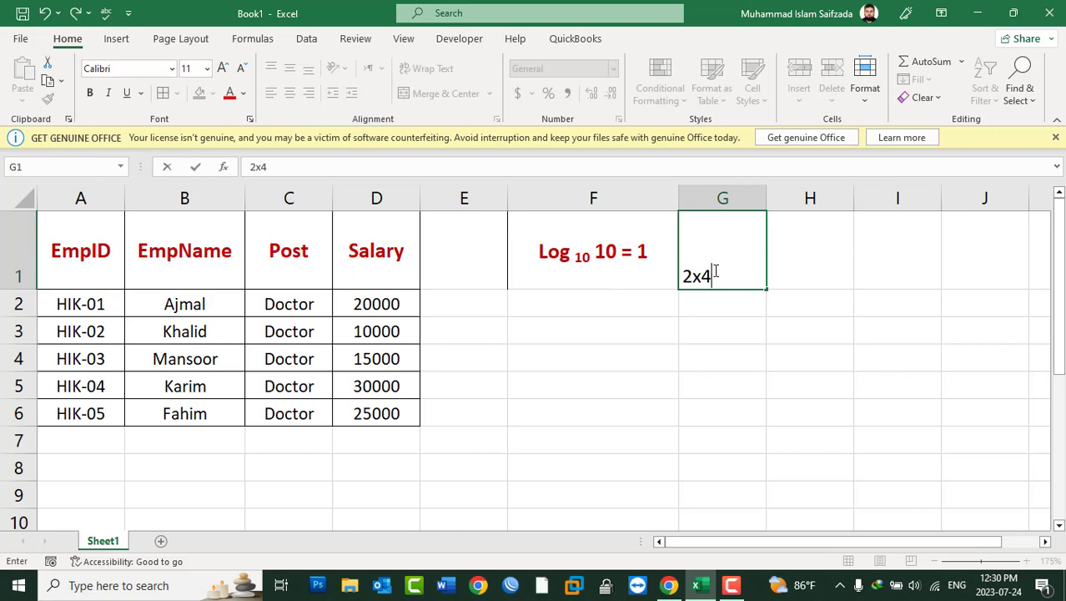
pyautogui.moveTo(715, 276); pyautogui.dragTo(703, 275)
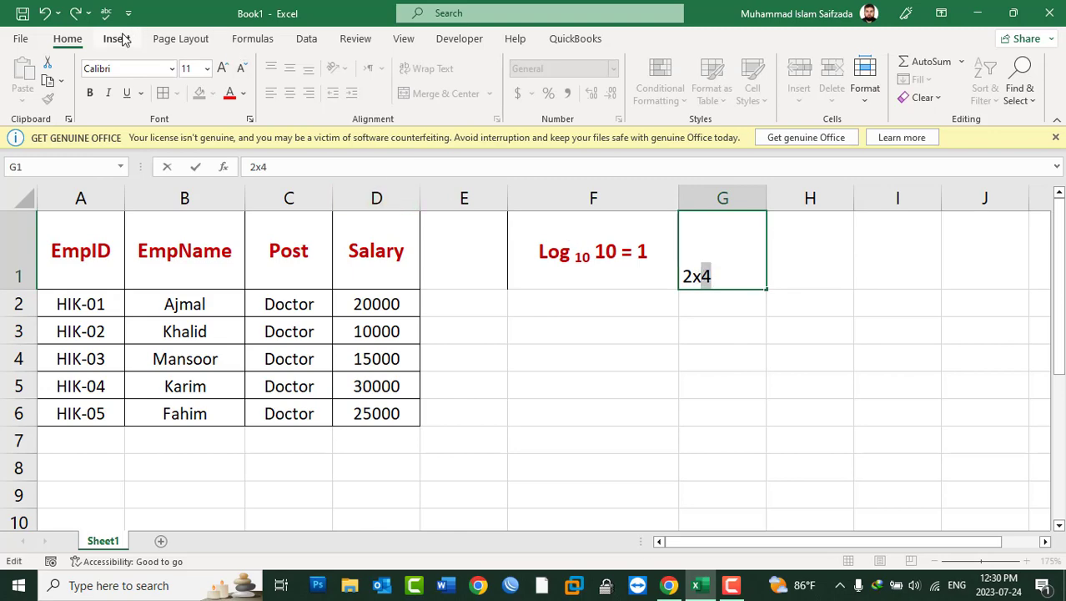
pyautogui.click(250, 120)
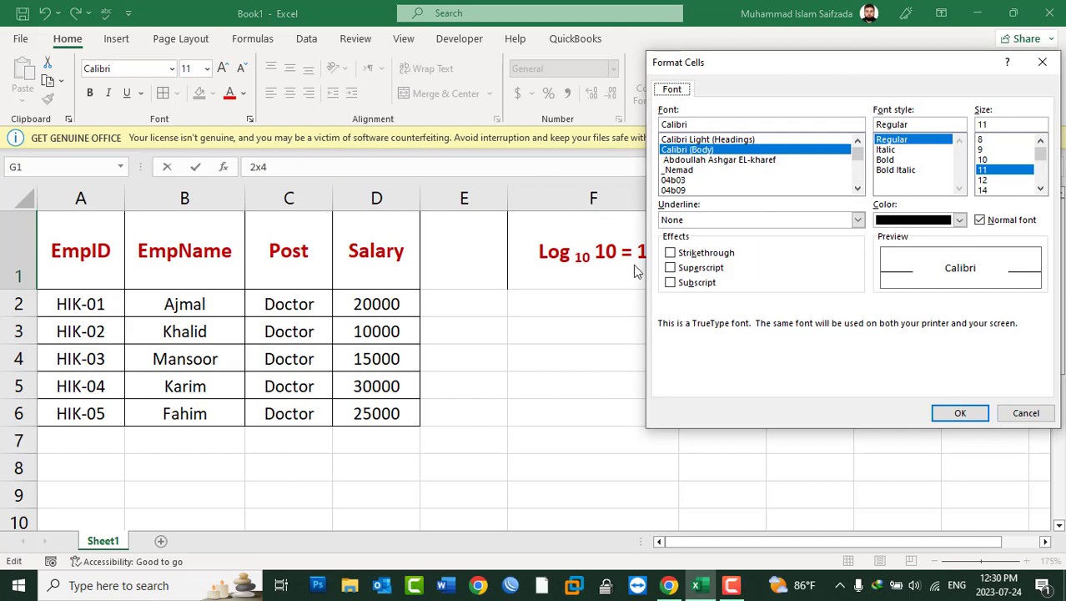
pyautogui.click(694, 267)
pyautogui.click(961, 413)
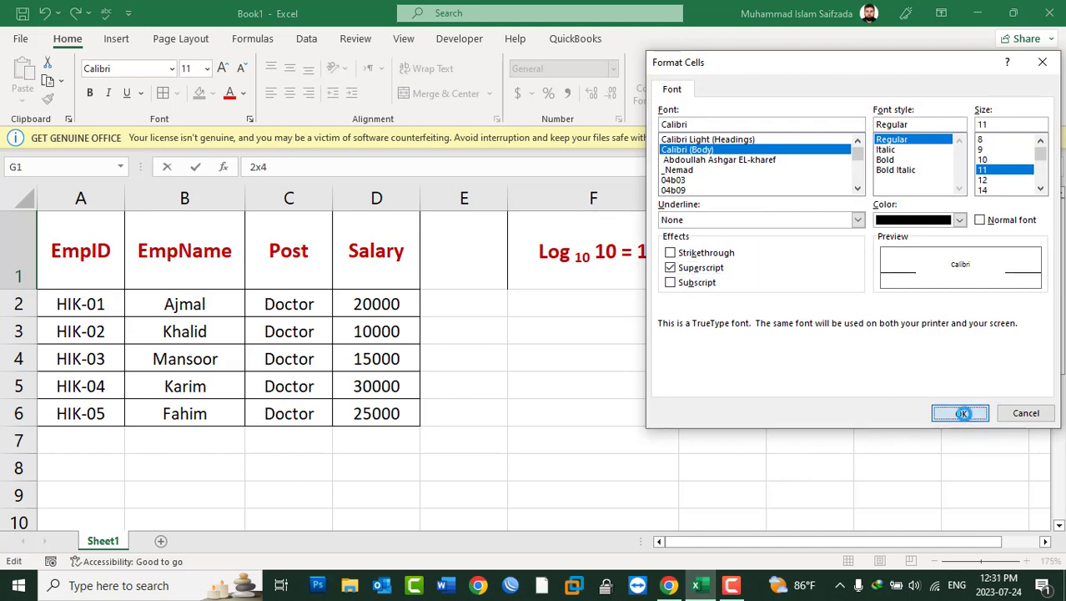
pyautogui.click(793, 361)
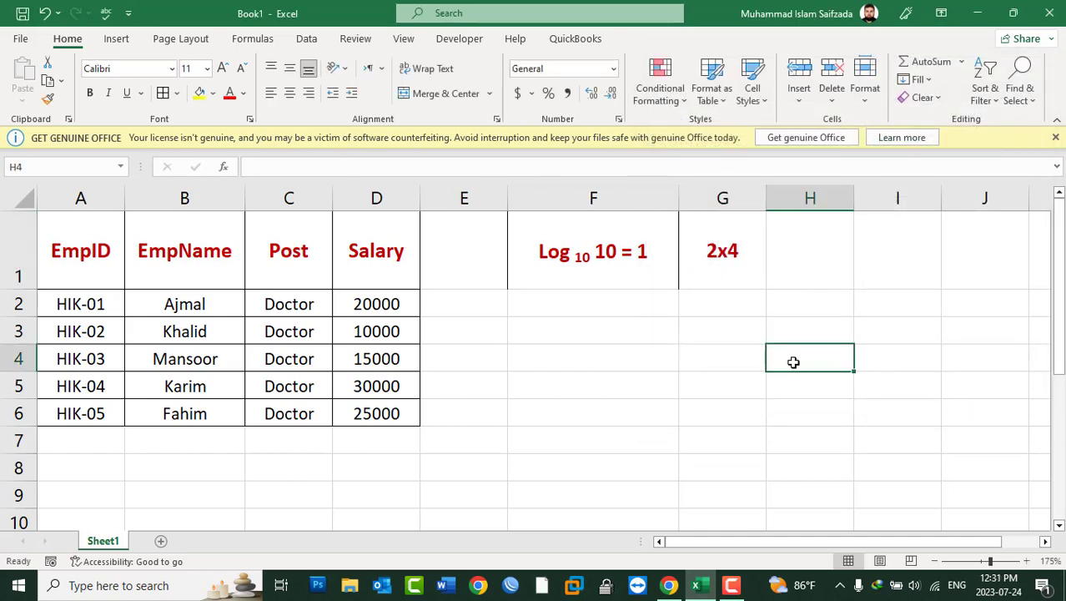
# Reapply superscript to the 4 in G1 so the exponent sticks.
pyautogui.click(746, 272)
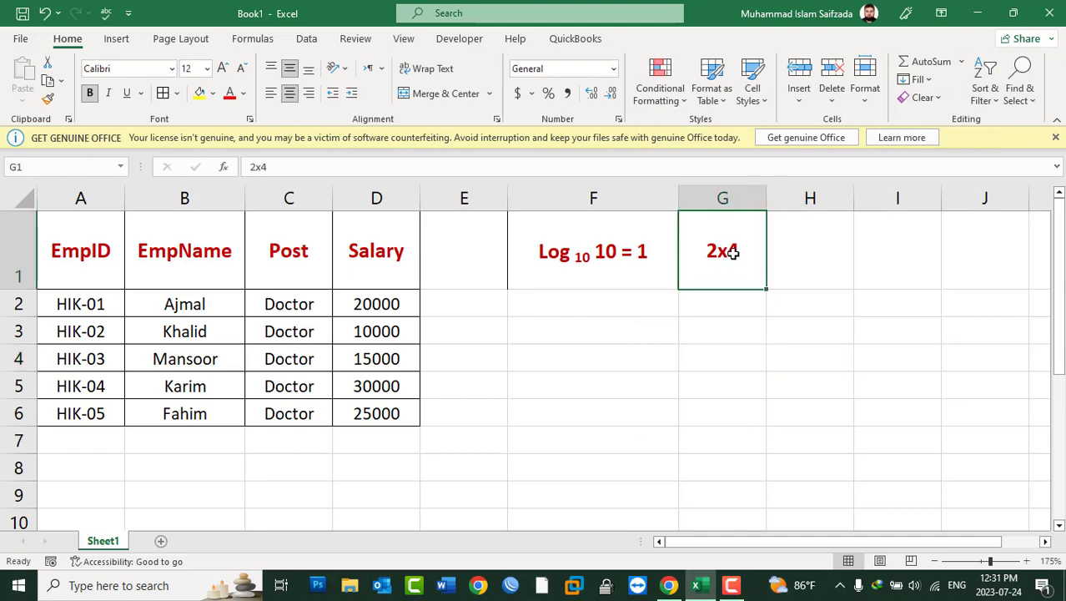
pyautogui.doubleClick(728, 250)
pyautogui.moveTo(728, 251); pyautogui.dragTo(740, 251)
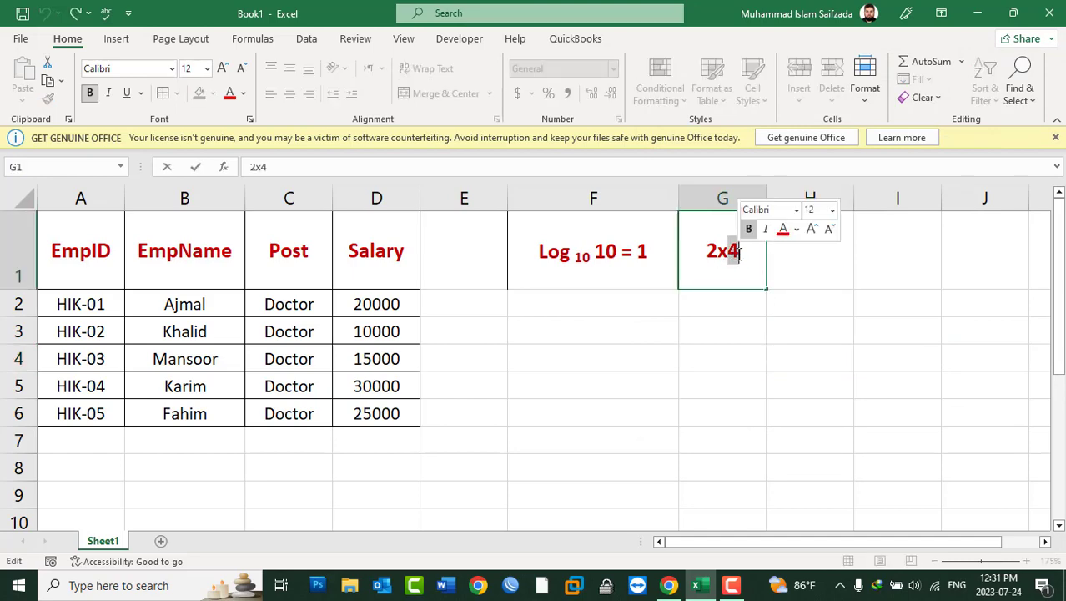
pyautogui.click(249, 122)
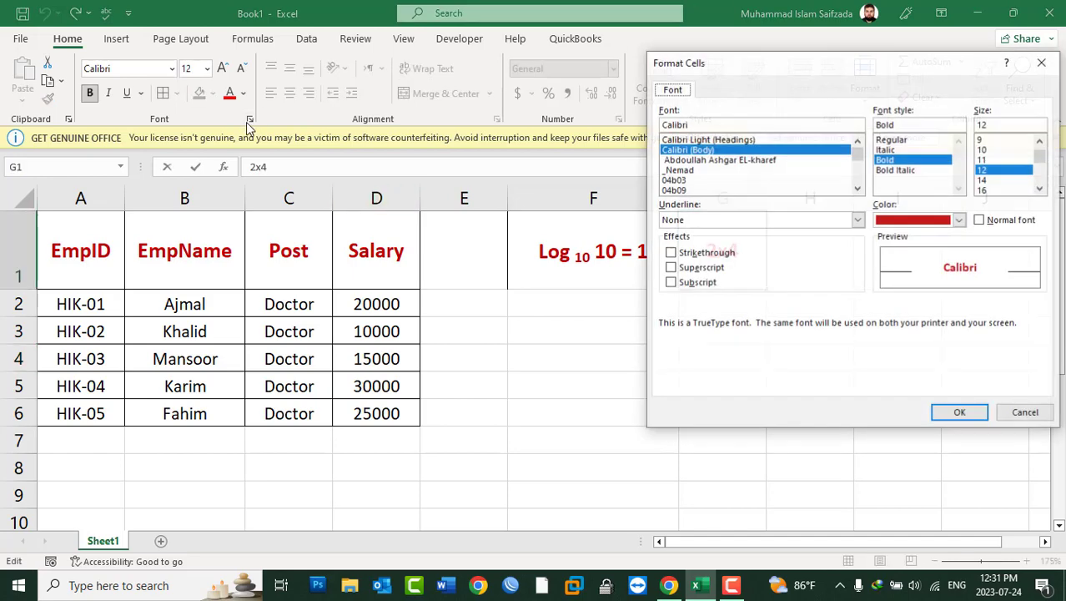
pyautogui.click(672, 268)
pyautogui.click(970, 414)
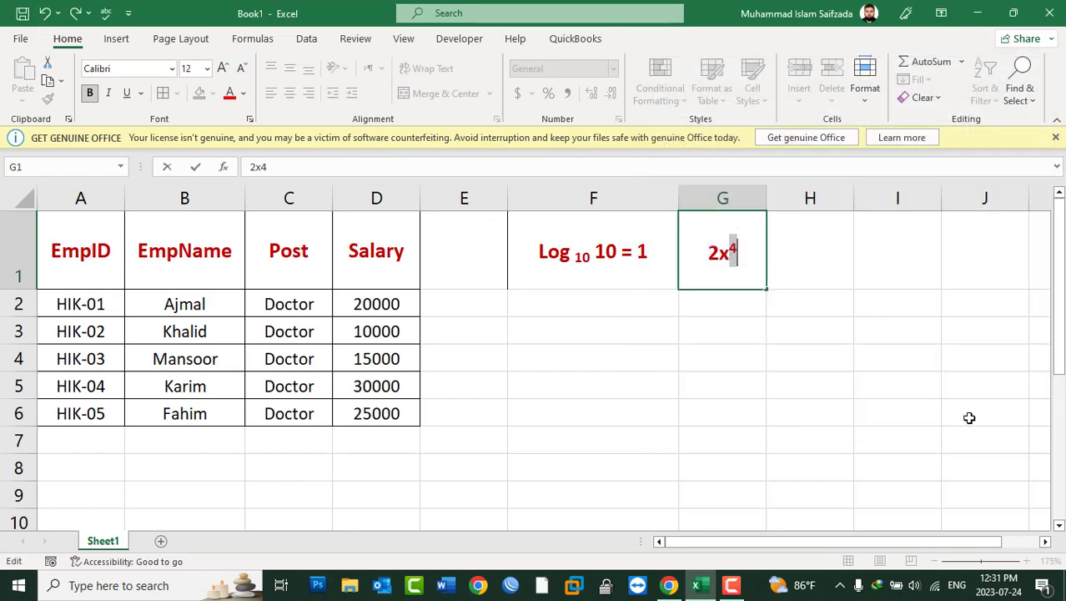
pyautogui.click(849, 270)
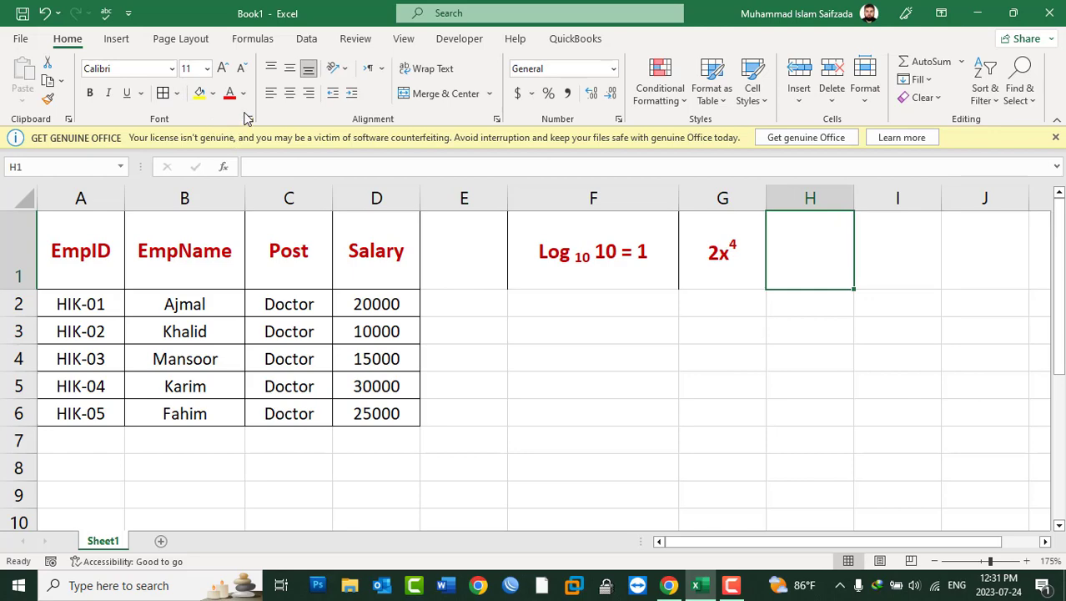
# Check underline options for H1 and close the Font dialog unchanged.
pyautogui.click(249, 118)
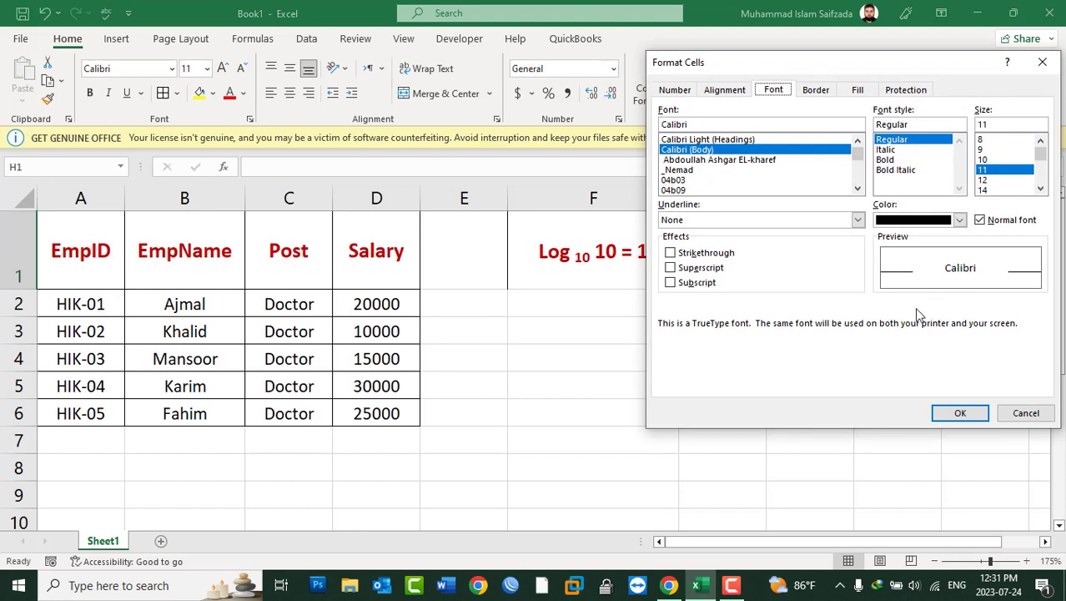
pyautogui.click(765, 221)
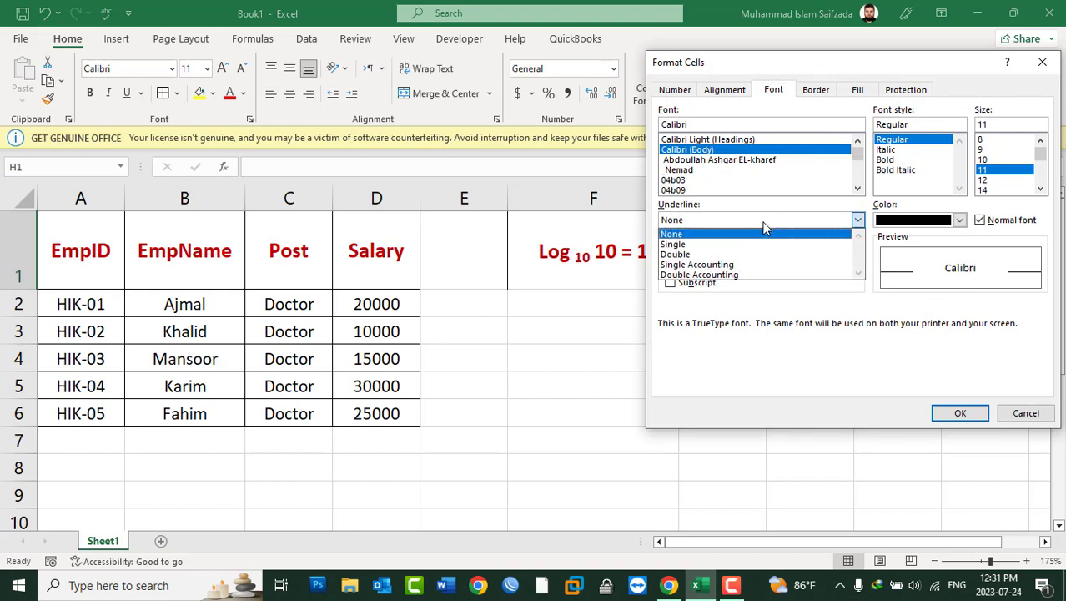
pyautogui.click(763, 223)
pyautogui.click(1025, 412)
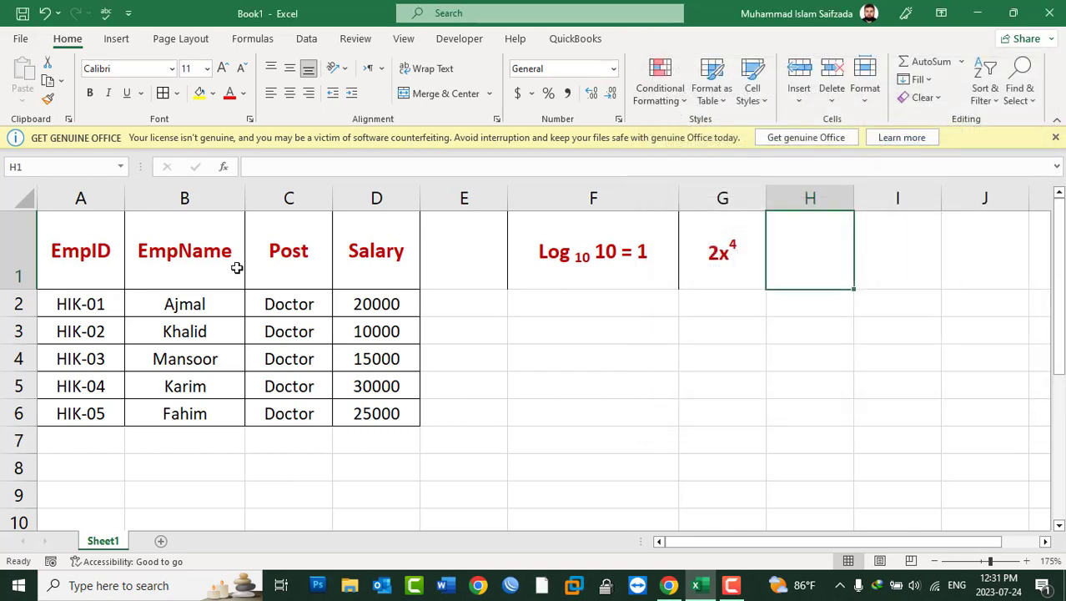
# Preview single and double underlines on the headers, then apply with no underline.
pyautogui.moveTo(78, 247); pyautogui.dragTo(367, 250)
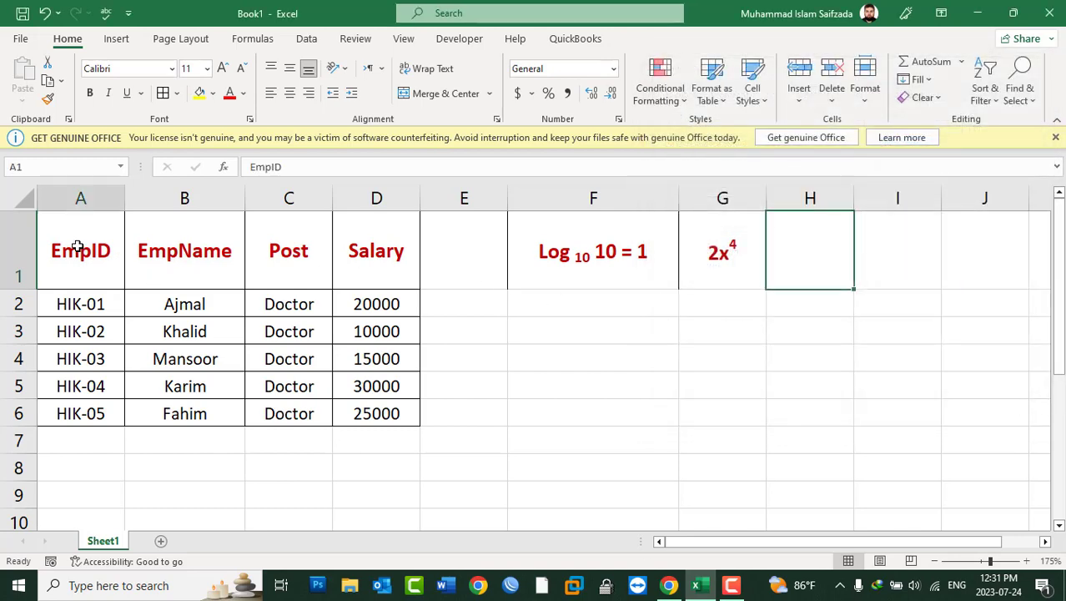
pyautogui.click(142, 93)
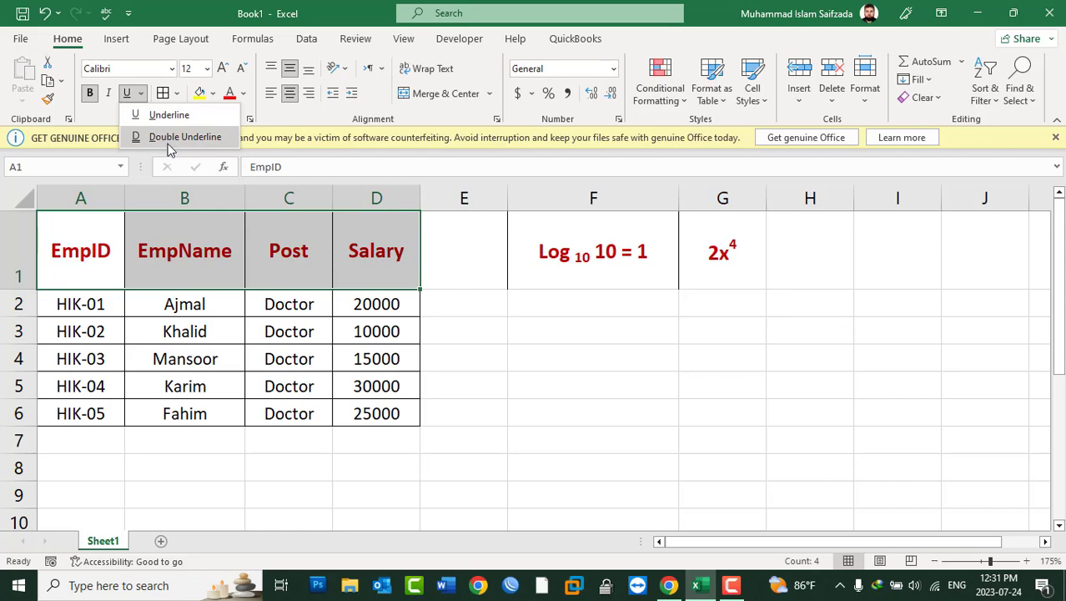
pyautogui.click(249, 120)
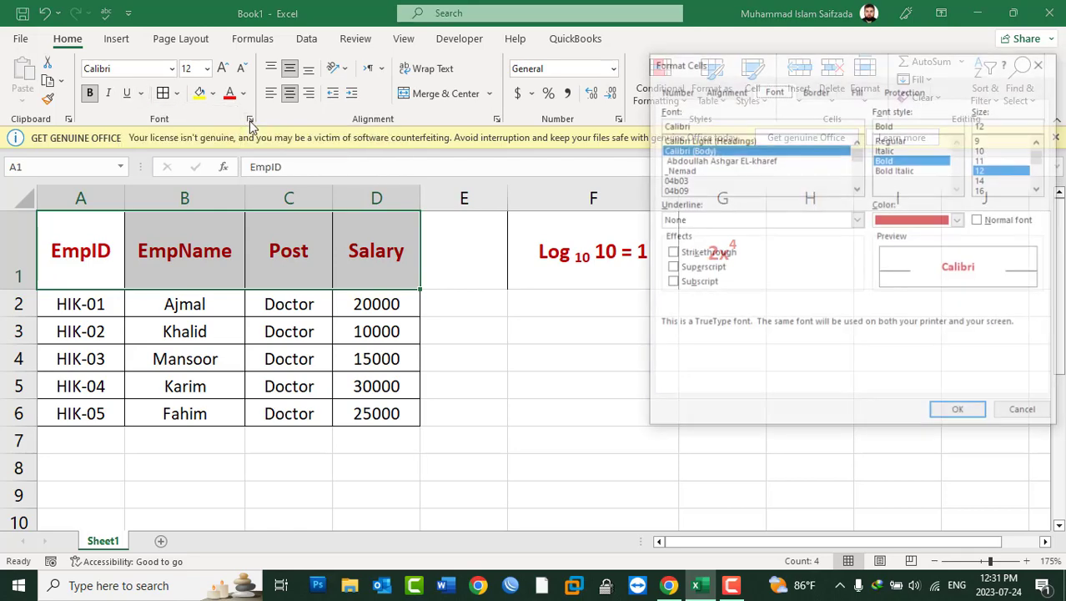
pyautogui.click(792, 220)
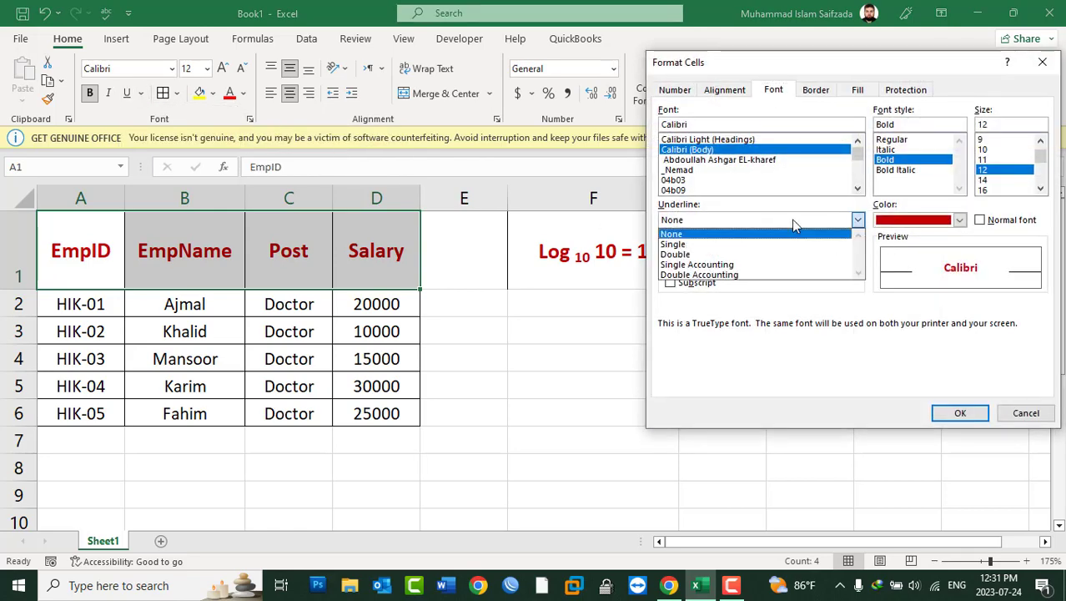
pyautogui.click(723, 243)
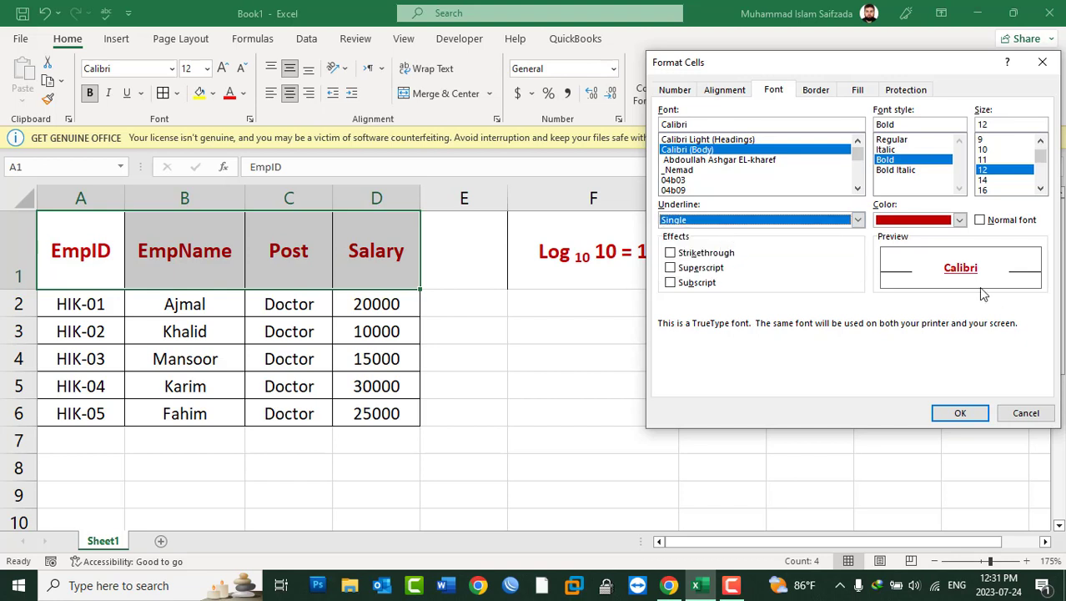
pyautogui.click(857, 219)
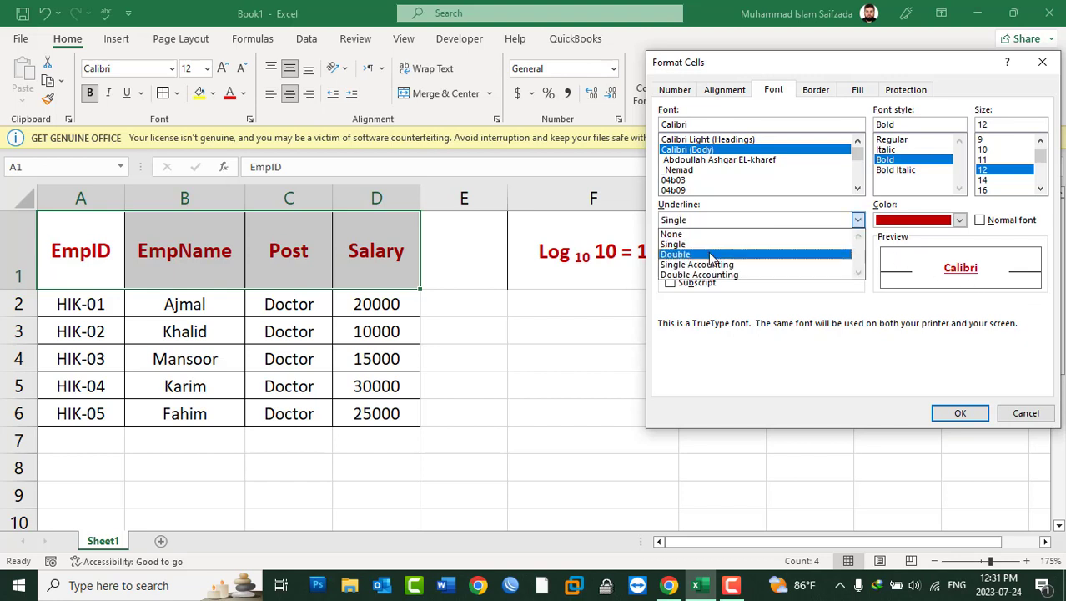
pyautogui.click(709, 253)
pyautogui.click(721, 221)
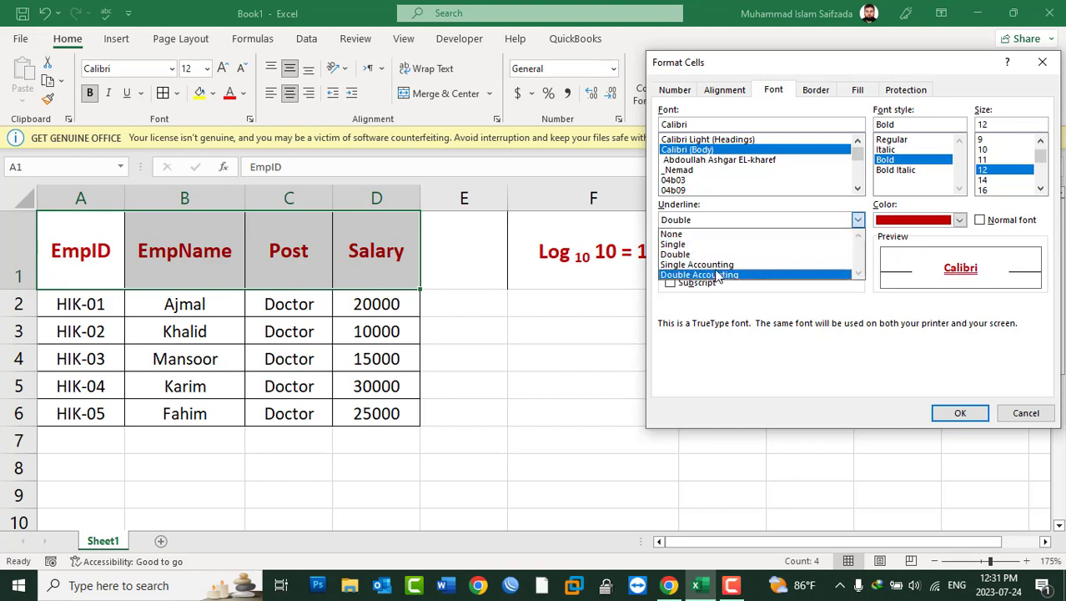
pyautogui.click(695, 235)
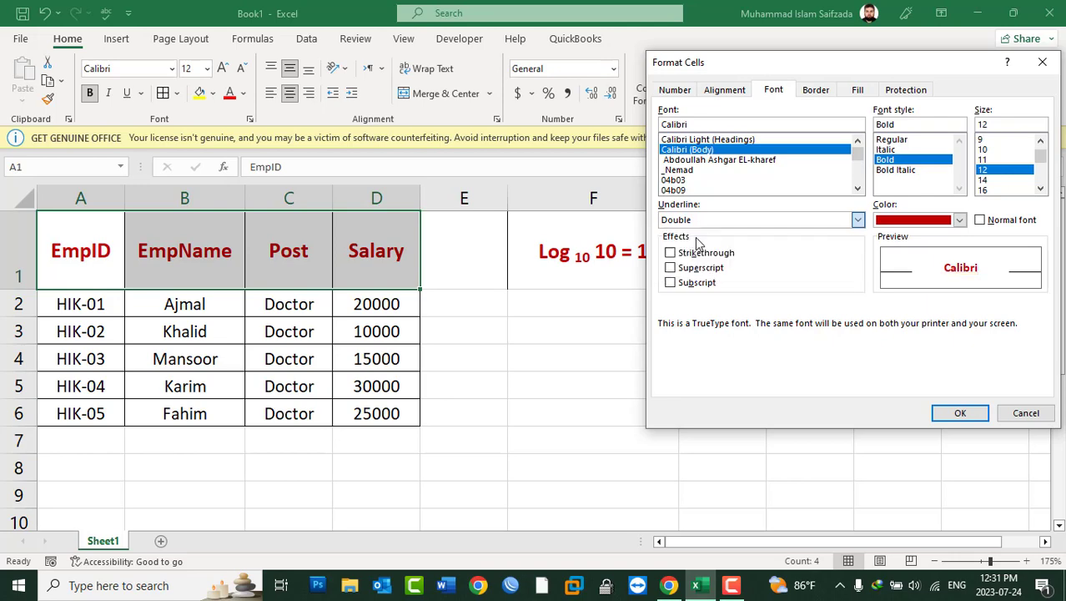
pyautogui.click(967, 413)
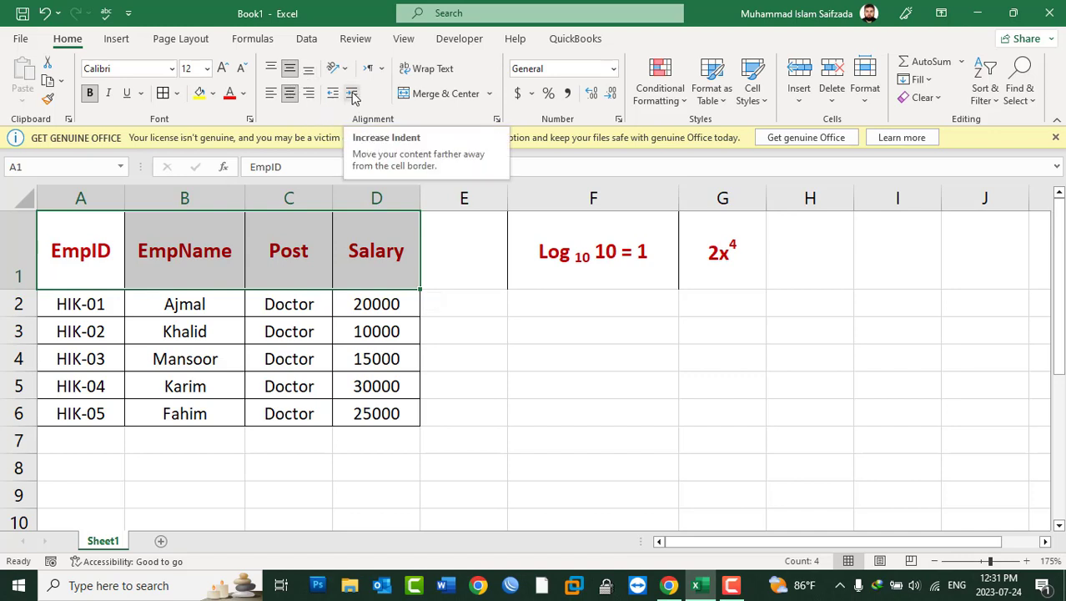
# Leave the A1:D1 headers left-aligned with a one-level indent.
pyautogui.moveTo(375, 259)
pyautogui.mouseDown()
pyautogui.moveTo(169, 254)
pyautogui.moveTo(125, 240)
pyautogui.mouseUp()
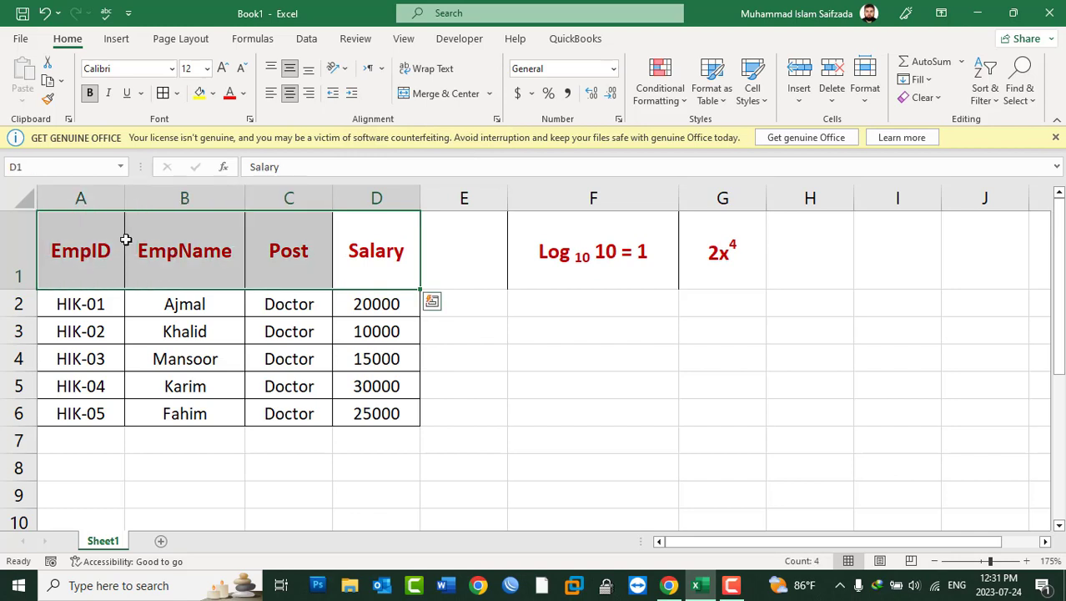
pyautogui.click(352, 93)
pyautogui.click(351, 94)
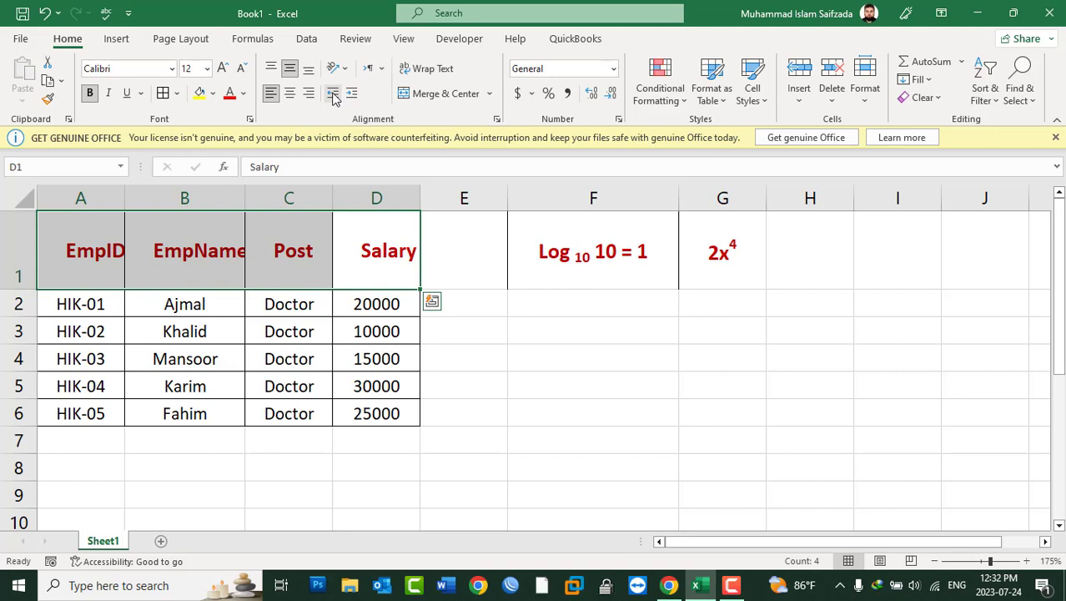
pyautogui.click(333, 94)
pyautogui.click(332, 93)
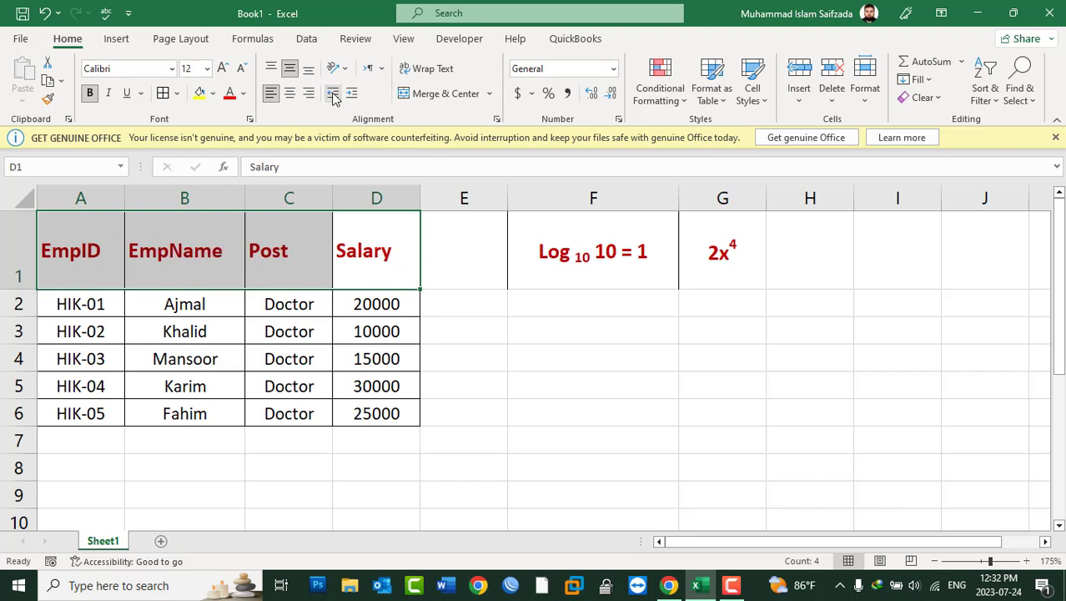
pyautogui.click(351, 95)
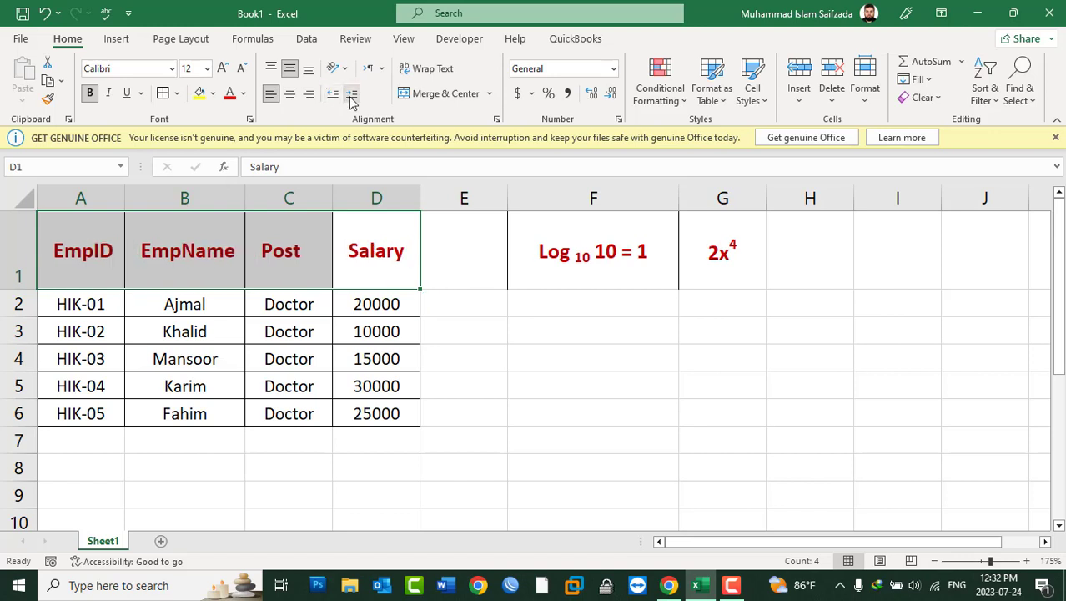
# Select the header cells A1:G1, EmpID through Salary, and list the Clear options.
pyautogui.click(102, 255)
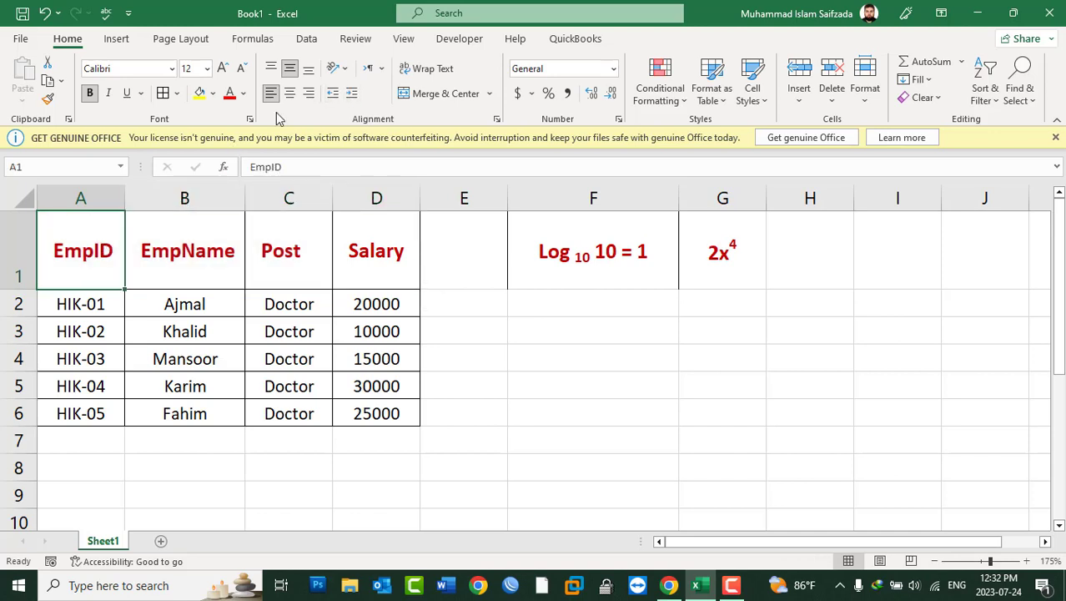
pyautogui.click(347, 70)
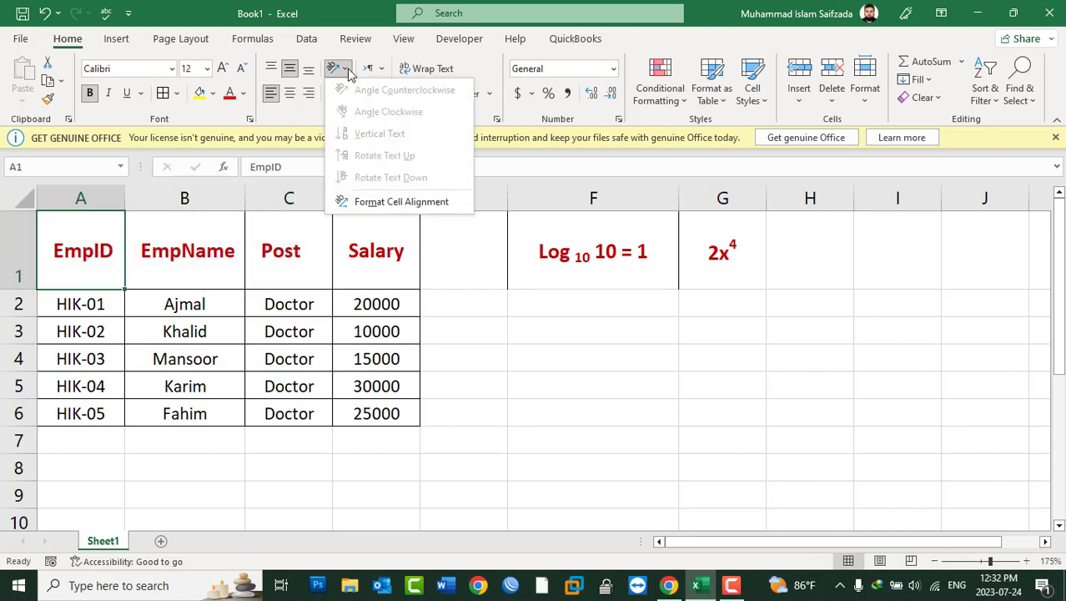
pyautogui.press('Escape')
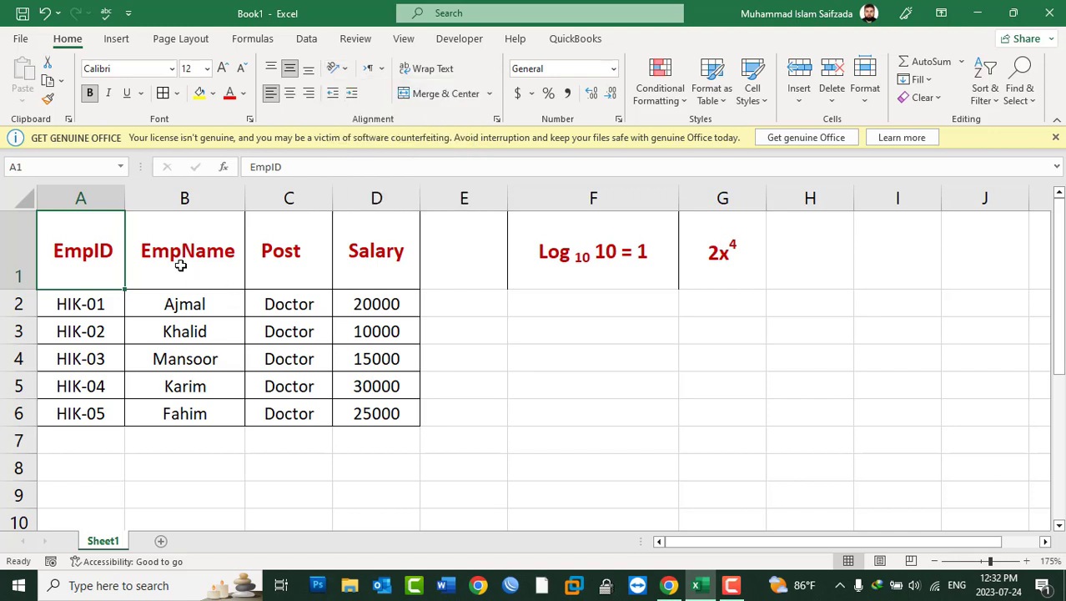
pyautogui.click(180, 265)
pyautogui.click(92, 252)
pyautogui.moveTo(46, 245); pyautogui.dragTo(692, 230)
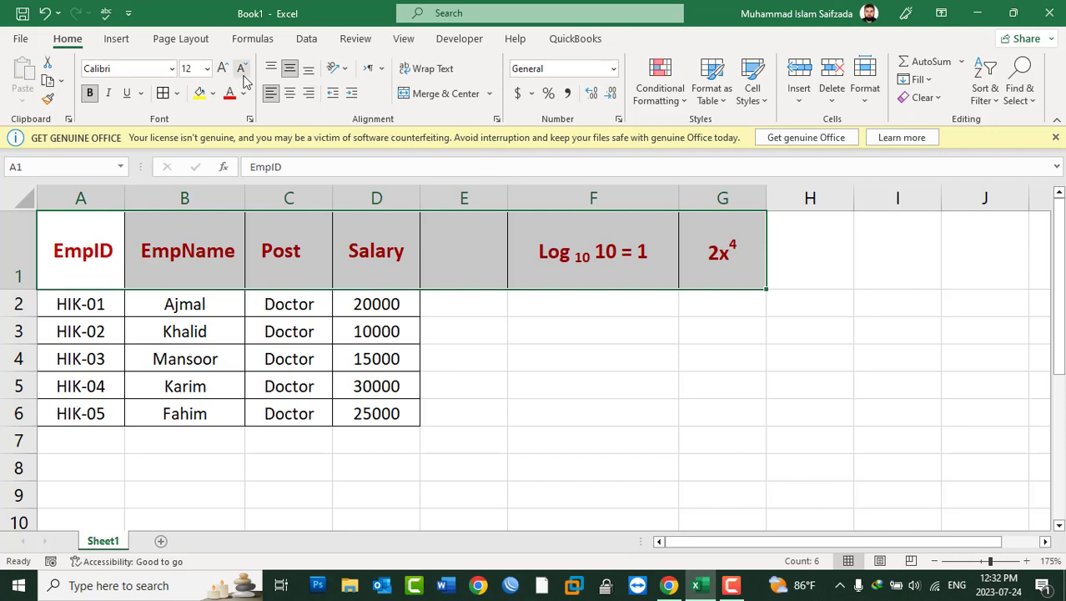
pyautogui.click(922, 98)
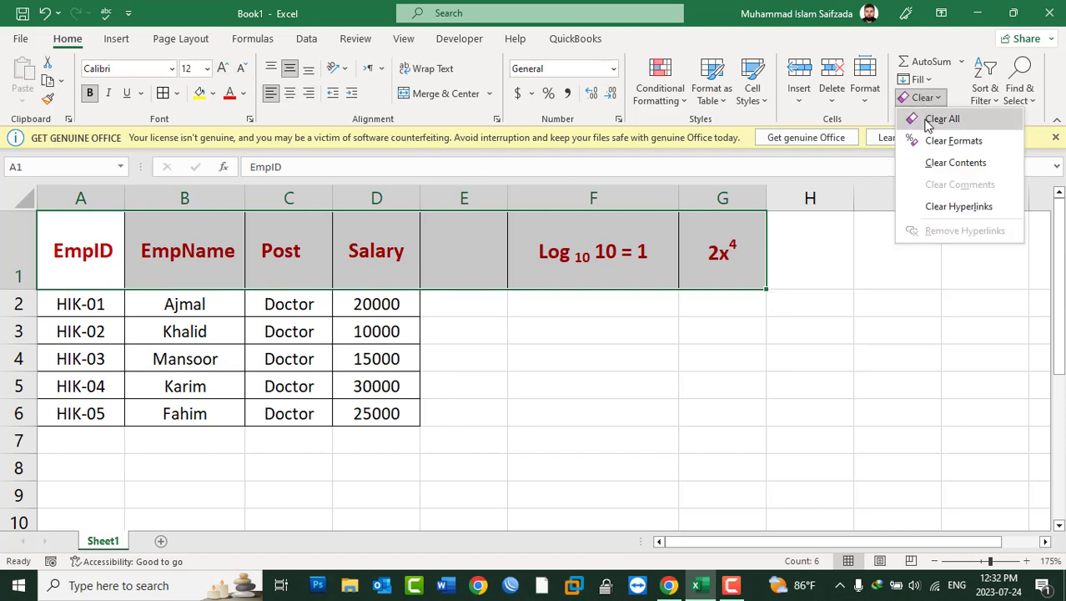
# Clear all formatting from A1:G1 and angle headers A1:D1 counterclockwise.
pyautogui.click(934, 144)
pyautogui.click(183, 261)
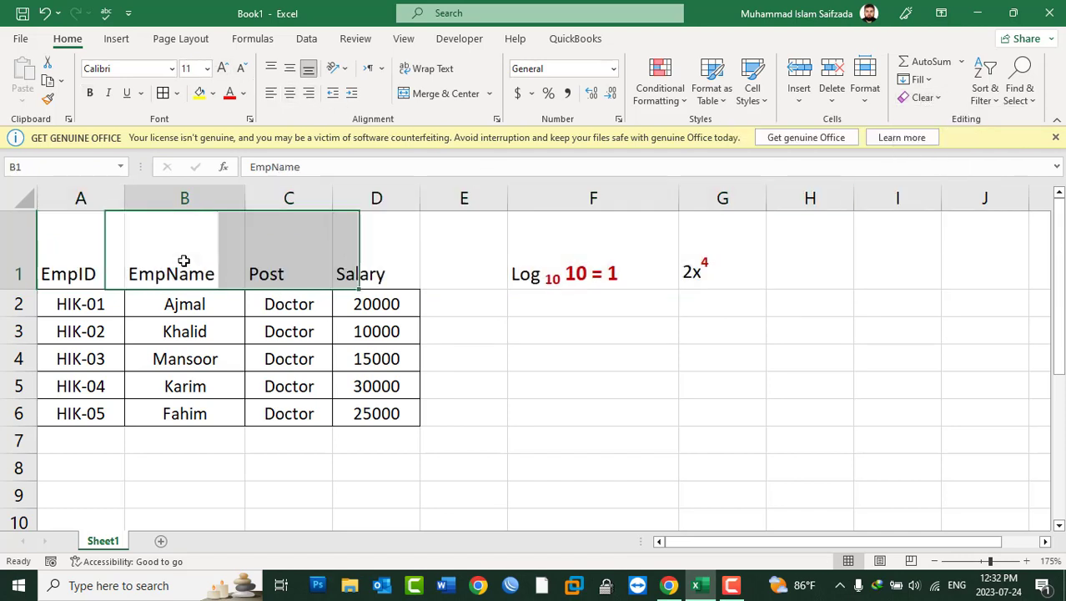
pyautogui.click(90, 269)
pyautogui.click(349, 70)
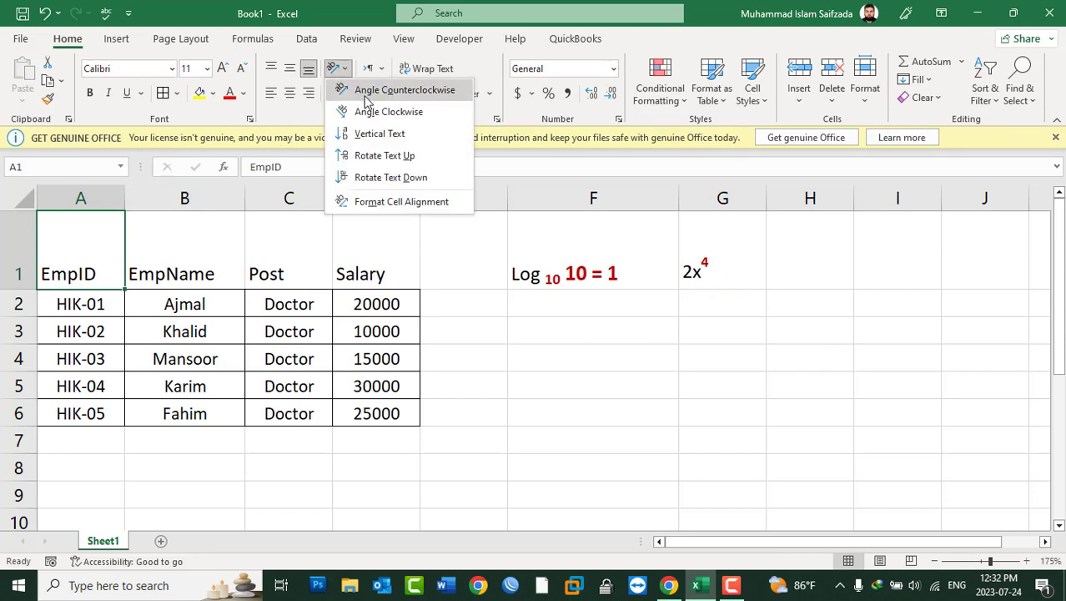
pyautogui.click(433, 95)
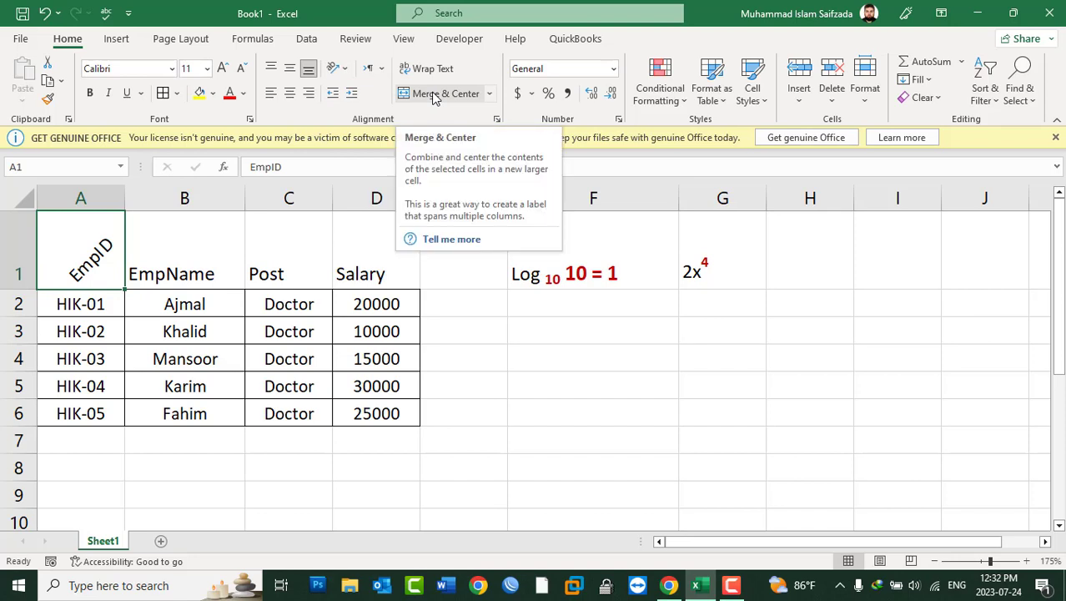
pyautogui.click(288, 234)
pyautogui.moveTo(192, 266); pyautogui.dragTo(365, 265)
pyautogui.click(338, 68)
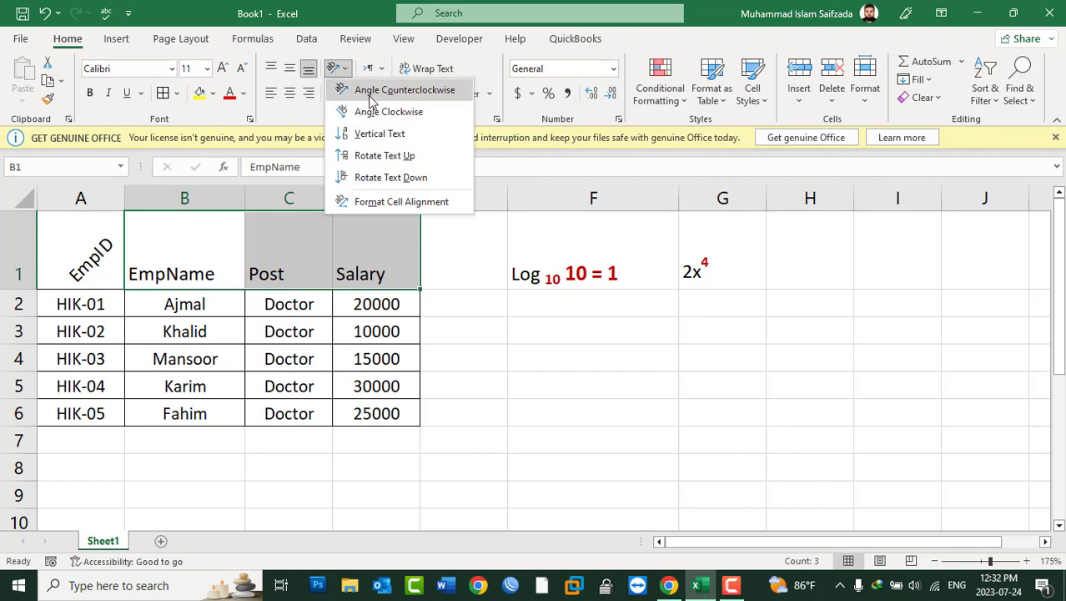
pyautogui.click(369, 92)
# Shrink the angled A1:D1 headers to 8-point text, left-aligned and vertically centred.
pyautogui.click(354, 353)
pyautogui.click(369, 243)
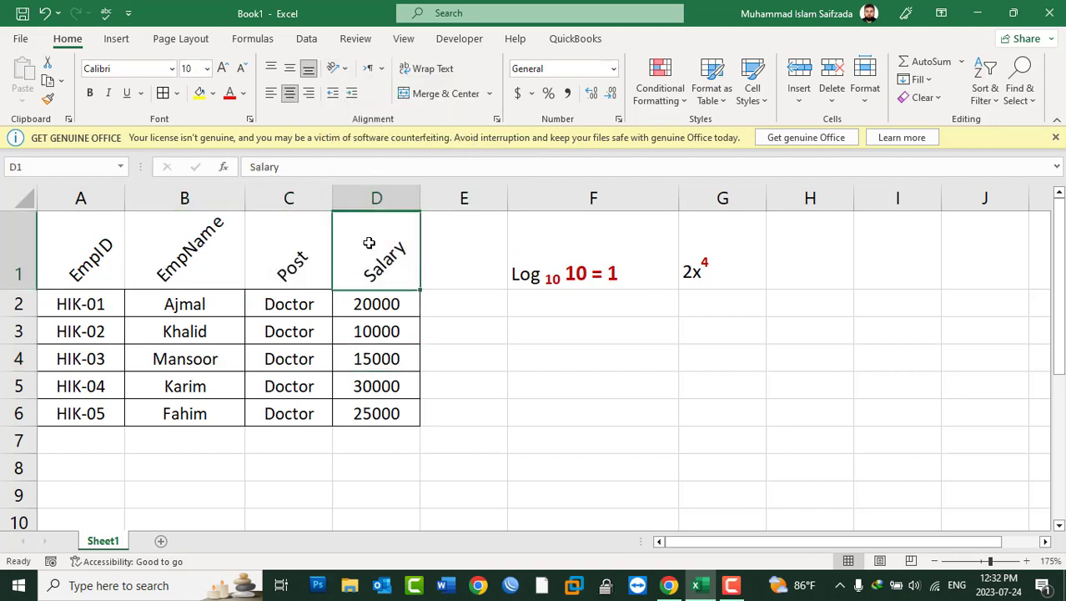
pyautogui.moveTo(368, 243); pyautogui.dragTo(83, 250)
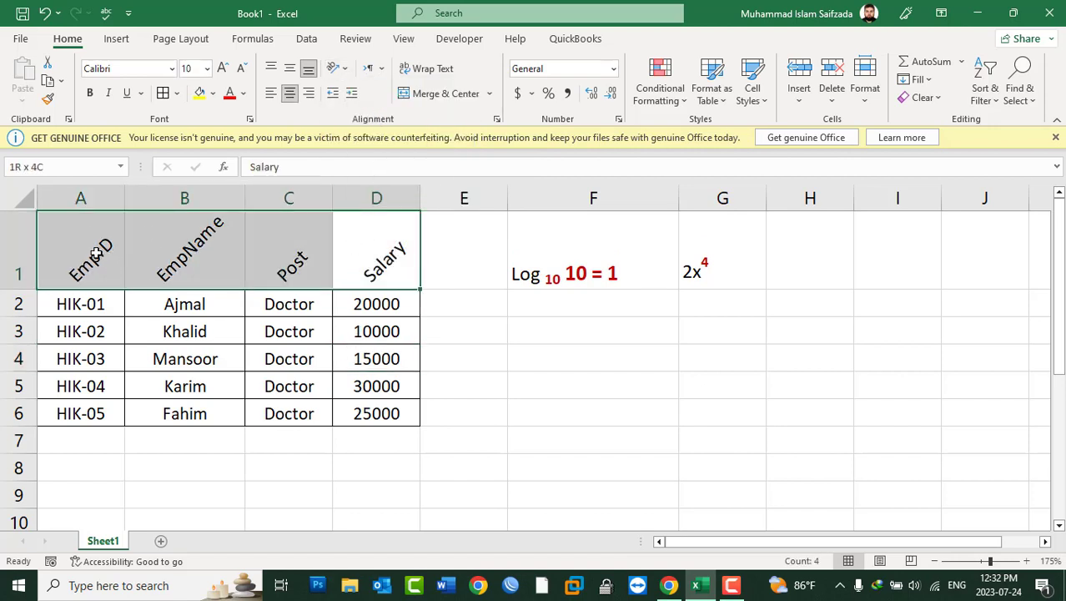
pyautogui.click(291, 93)
pyautogui.click(290, 72)
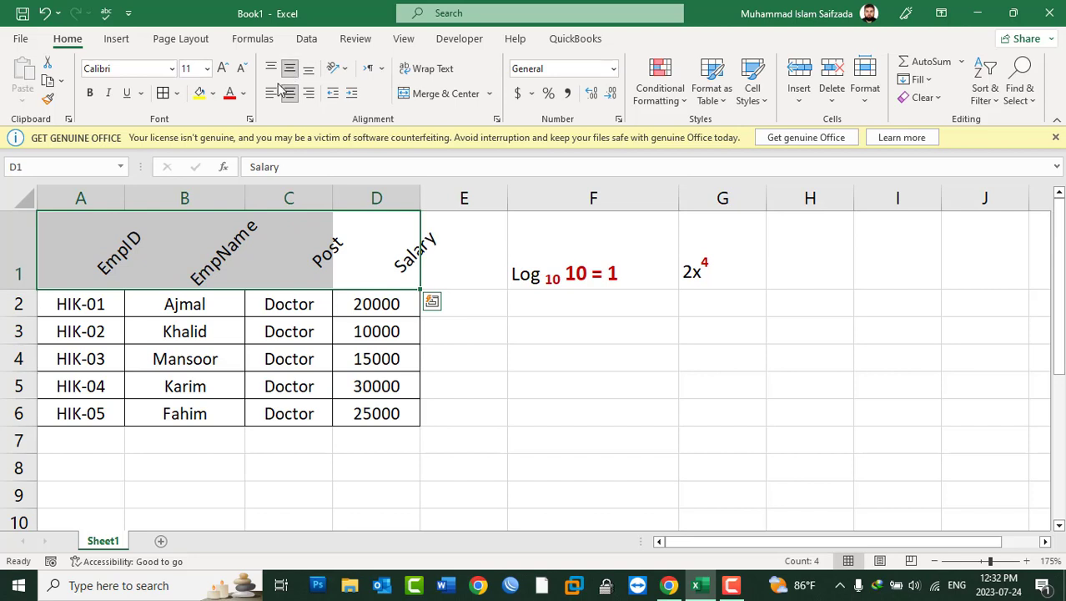
pyautogui.click(241, 68)
pyautogui.click(241, 68)
pyautogui.click(241, 69)
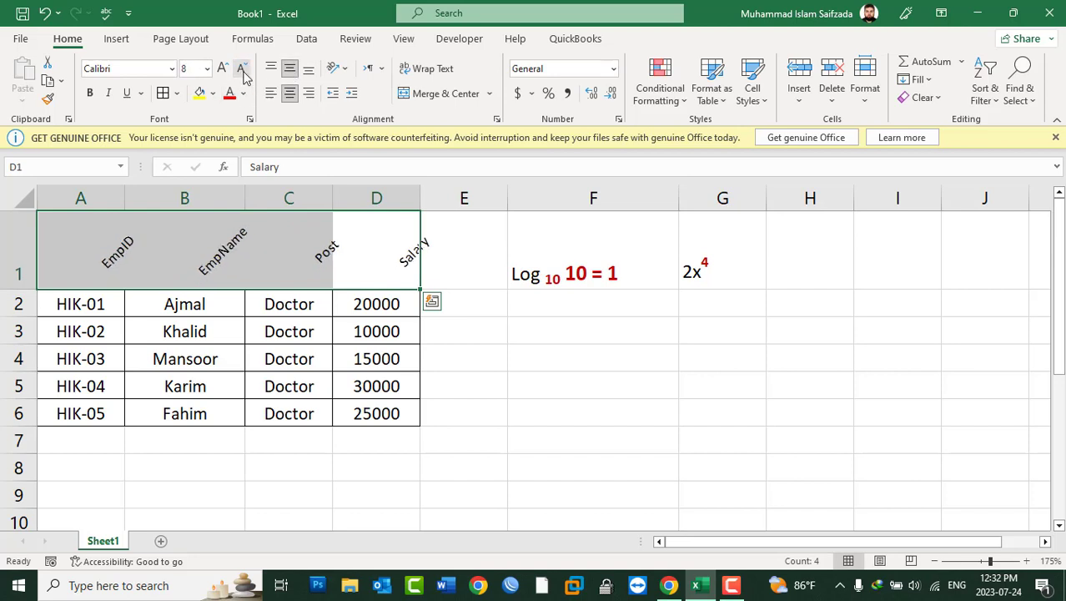
pyautogui.click(309, 72)
pyautogui.click(308, 94)
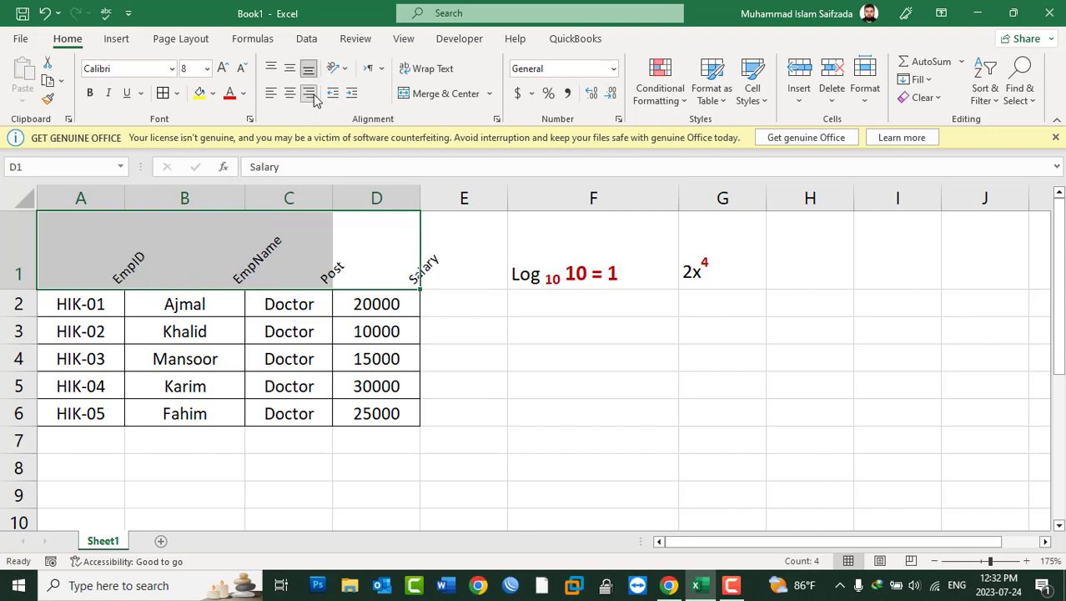
pyautogui.click(271, 95)
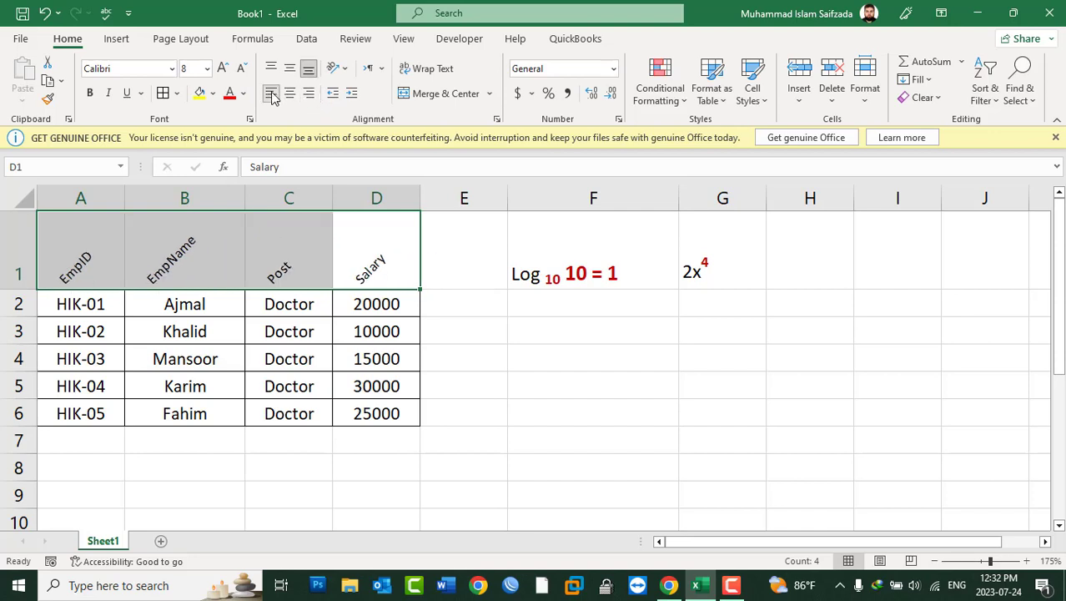
pyautogui.click(290, 69)
pyautogui.click(541, 375)
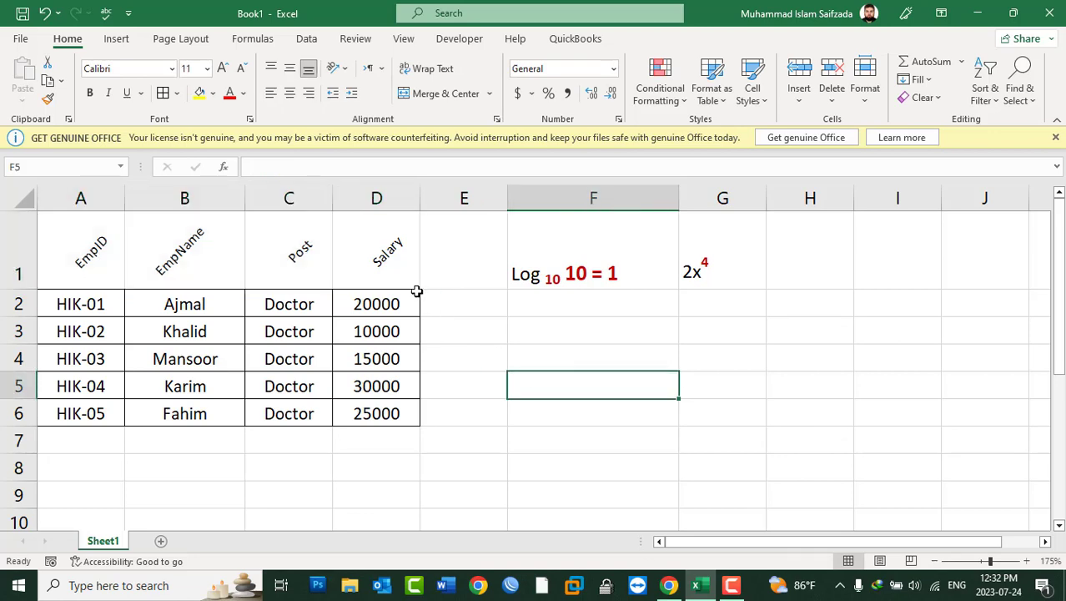
# Turn off the counterclockwise angle on headers A1:D1 and centre them horizontally.
pyautogui.moveTo(381, 251); pyautogui.dragTo(90, 254)
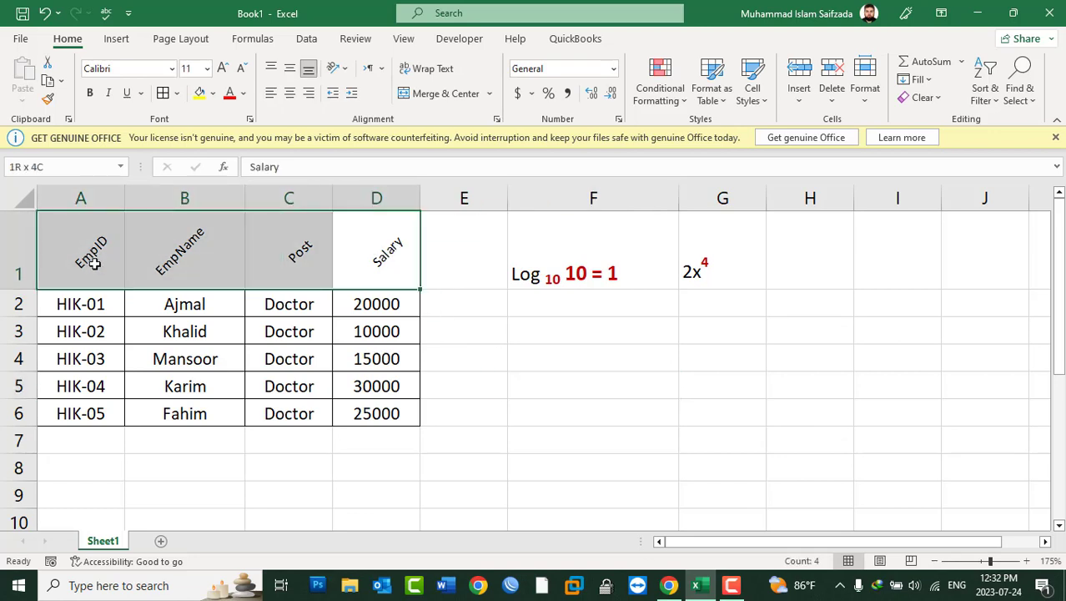
pyautogui.click(340, 67)
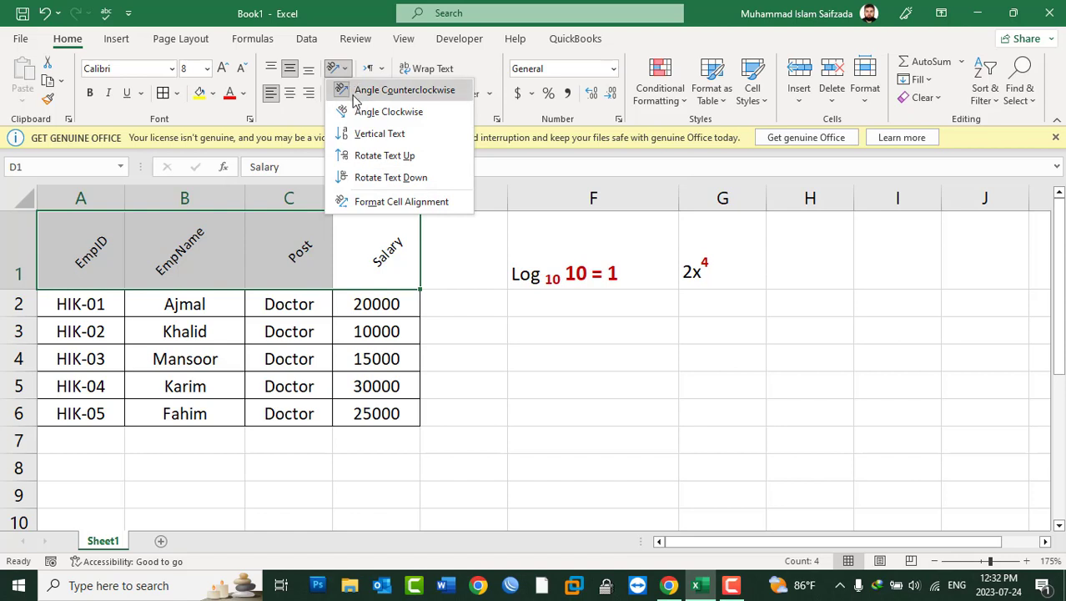
pyautogui.click(353, 92)
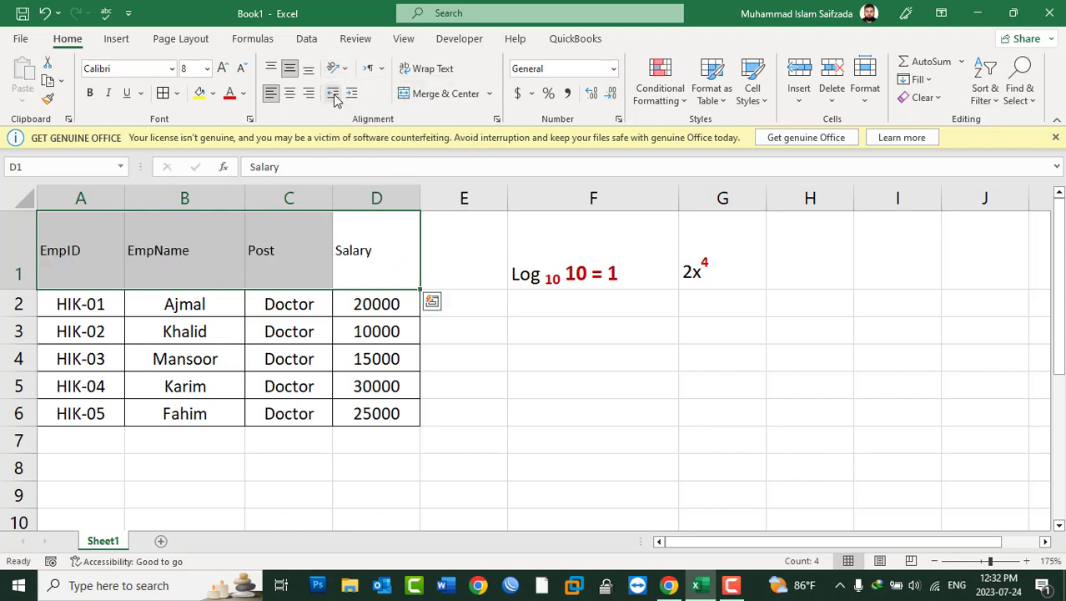
pyautogui.click(291, 93)
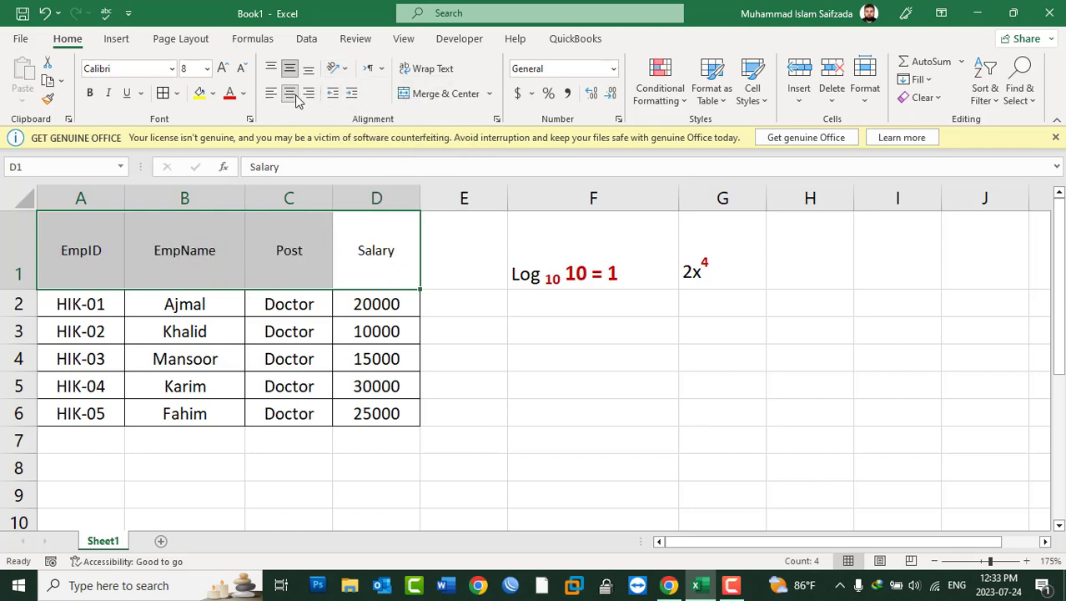
pyautogui.click(372, 69)
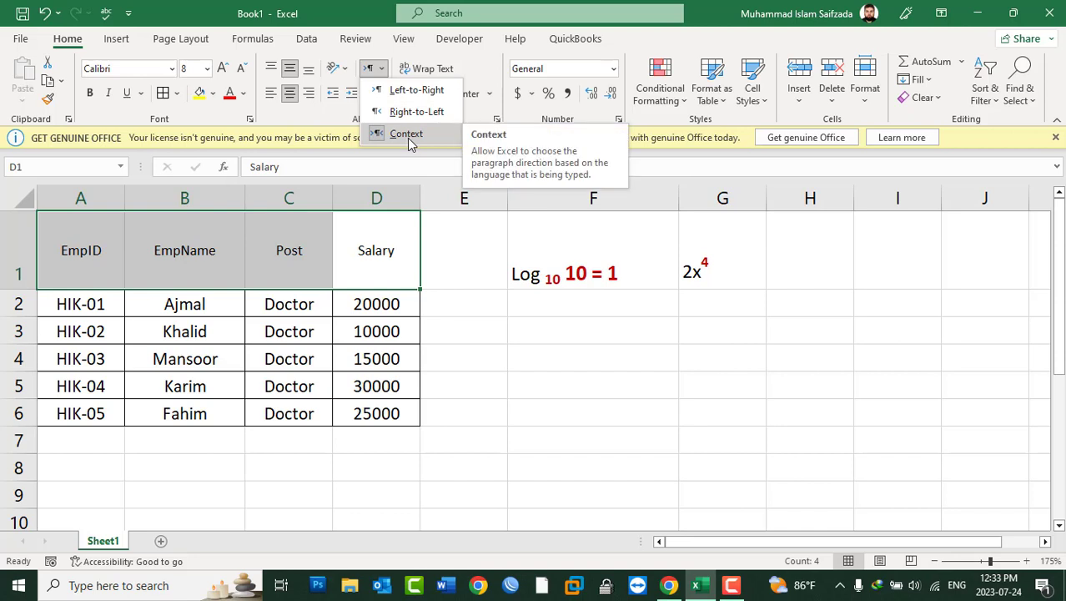
pyautogui.click(501, 384)
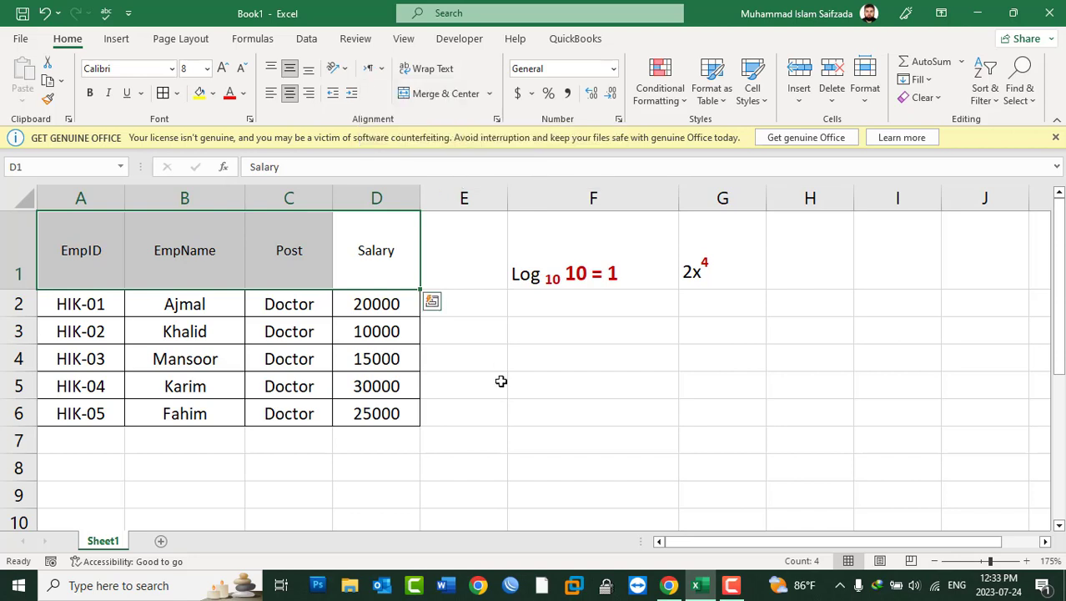
# Replace Ajmal in B2 with the employee's longer full name and wrap it onto two lines.
pyautogui.click(436, 77)
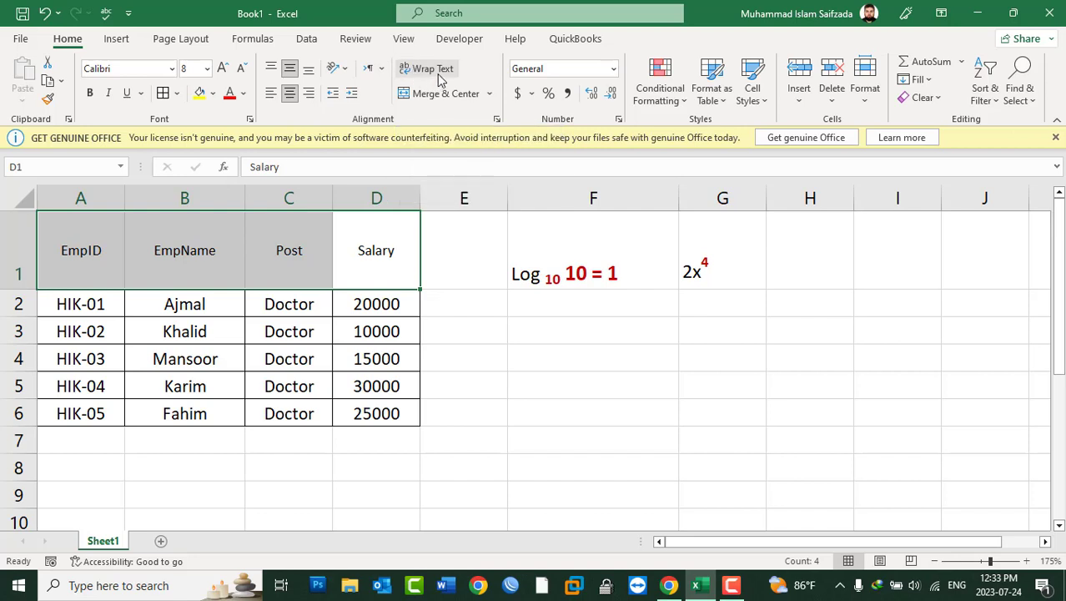
pyautogui.click(511, 386)
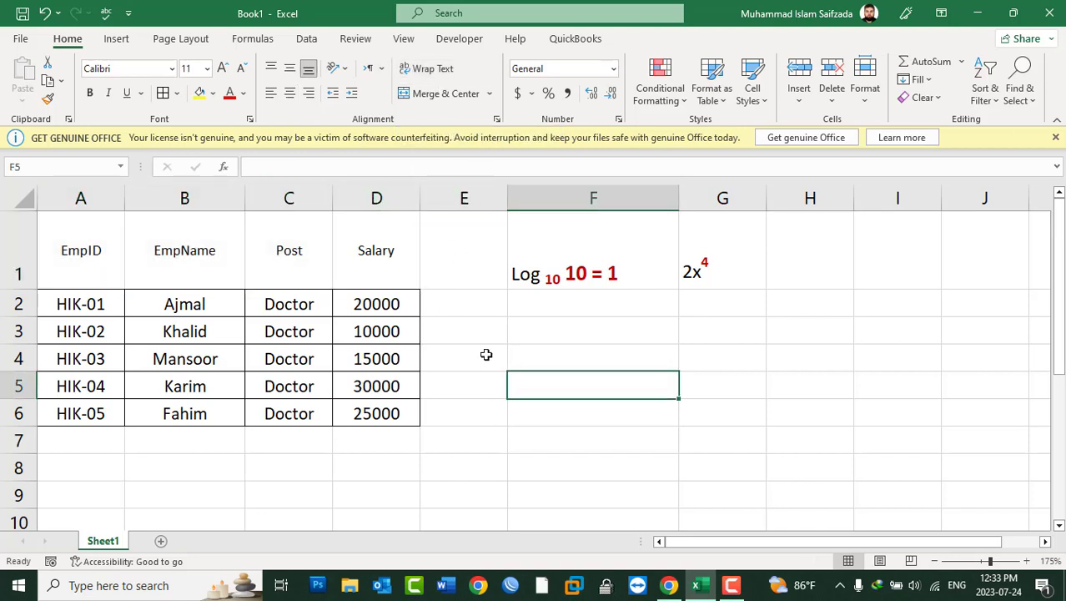
pyautogui.click(200, 307)
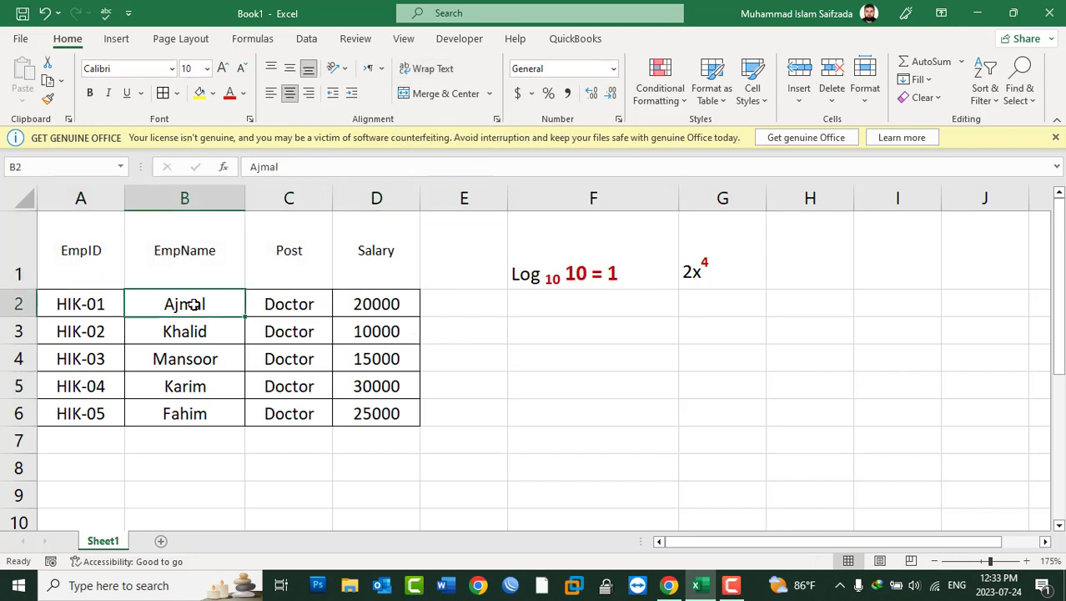
pyautogui.write('Mo')
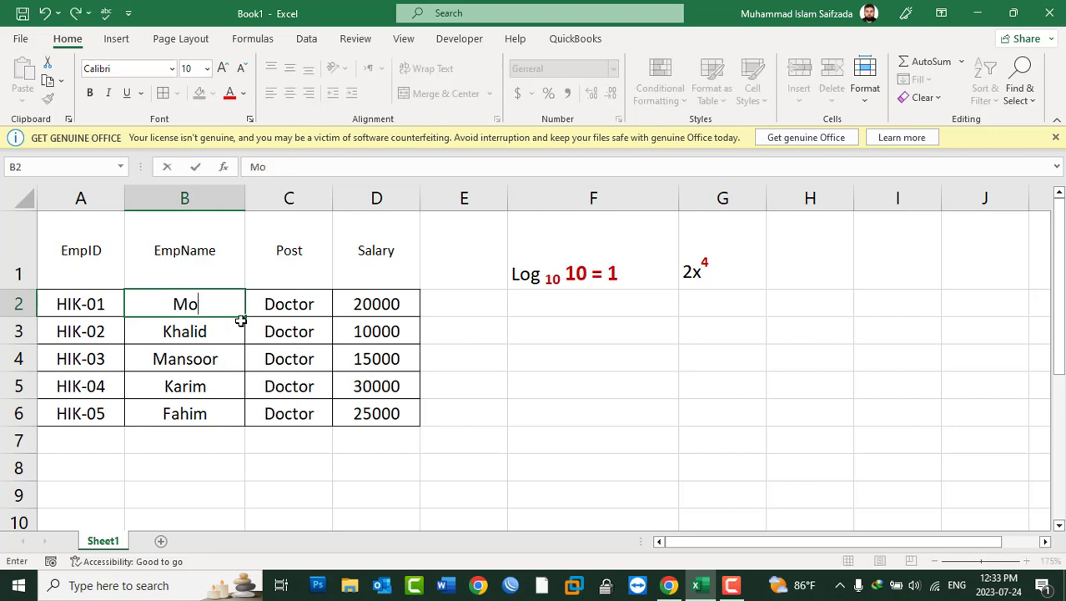
pyautogui.write('ham')
pyautogui.press('BackSpace')
pyautogui.press('BackSpace')
pyautogui.press('BackSpace')
pyautogui.press('BackSpace')
pyautogui.write('uham')
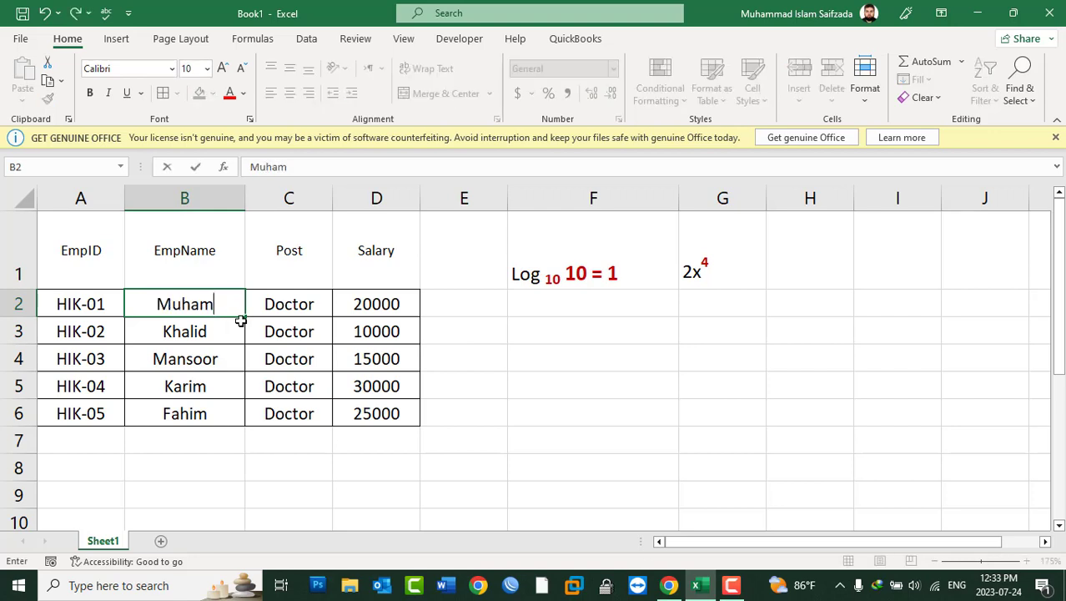
pyautogui.write('mad Islam Sai')
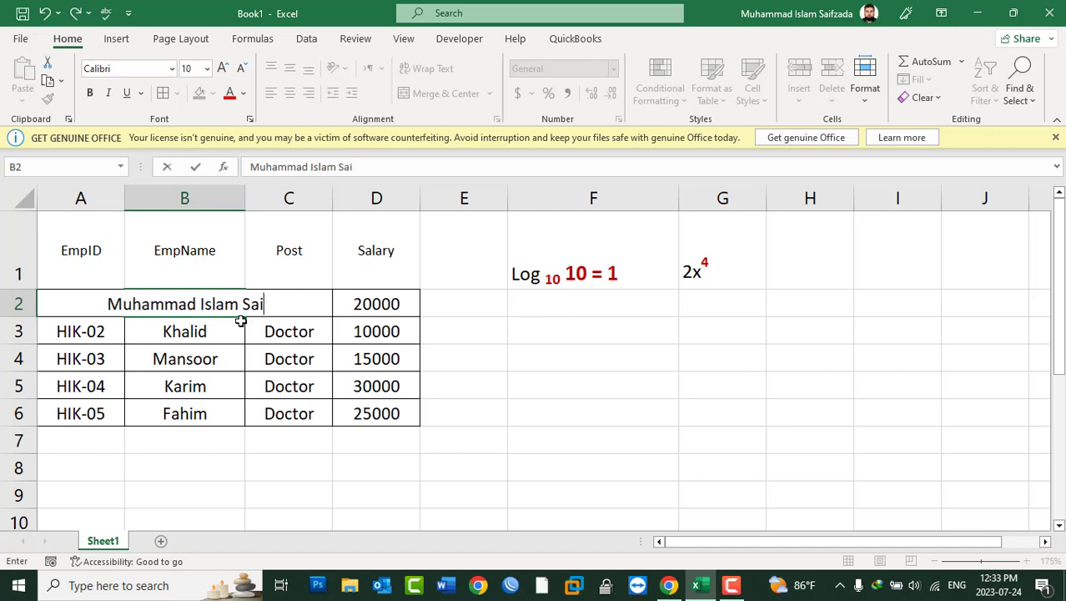
pyautogui.write('fza')
pyautogui.press('Return')
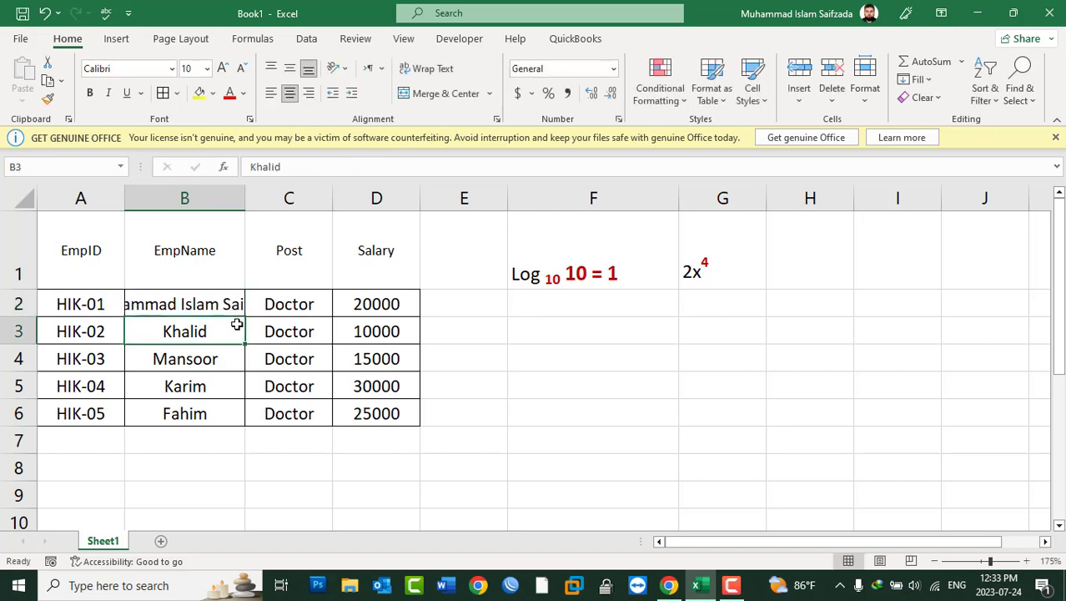
pyautogui.click(208, 307)
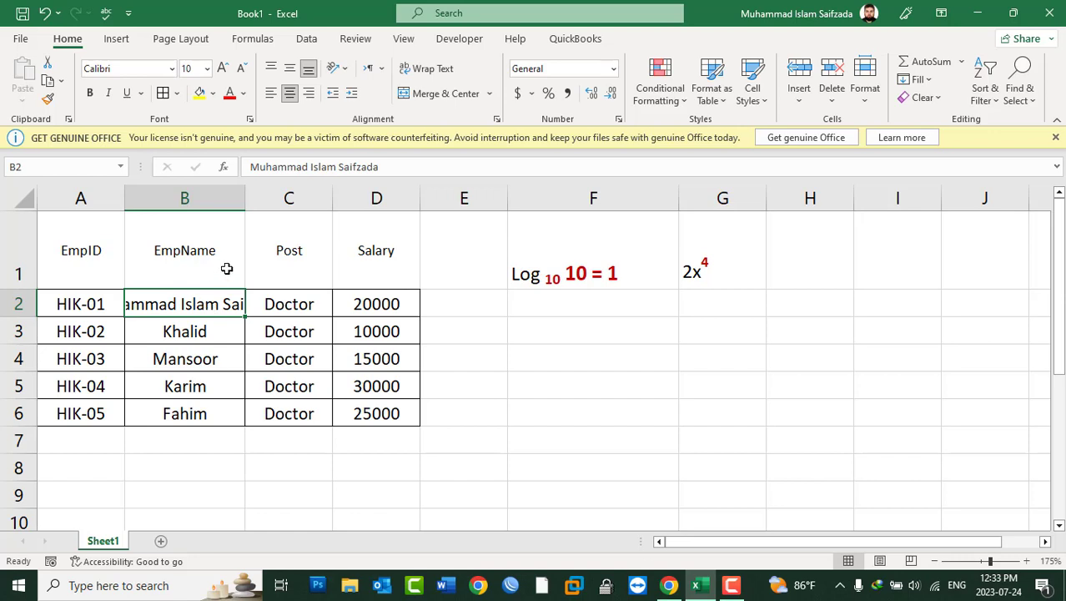
pyautogui.click(422, 68)
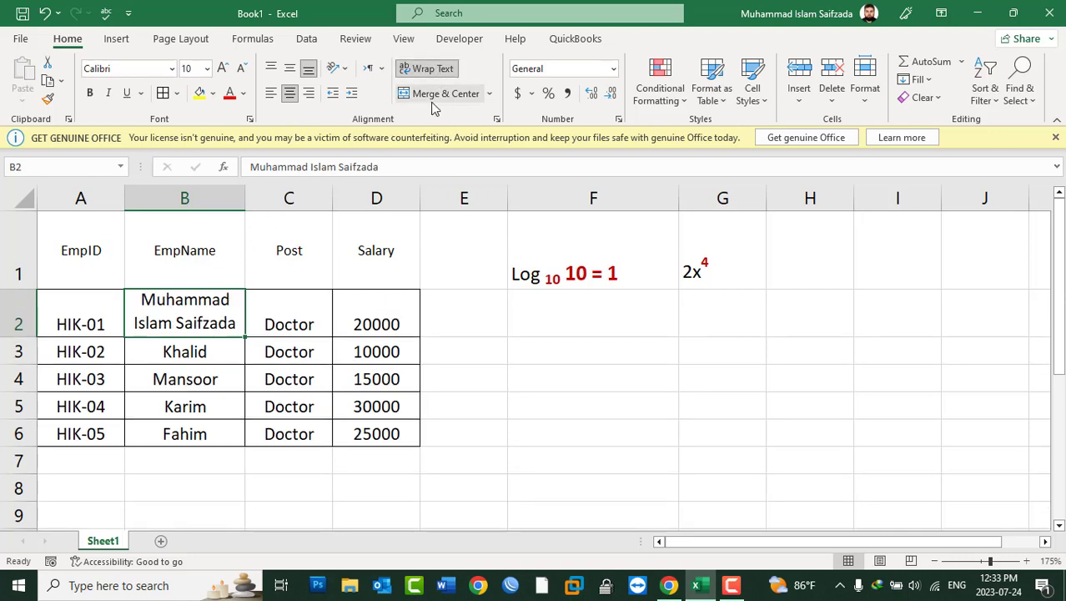
pyautogui.click(555, 425)
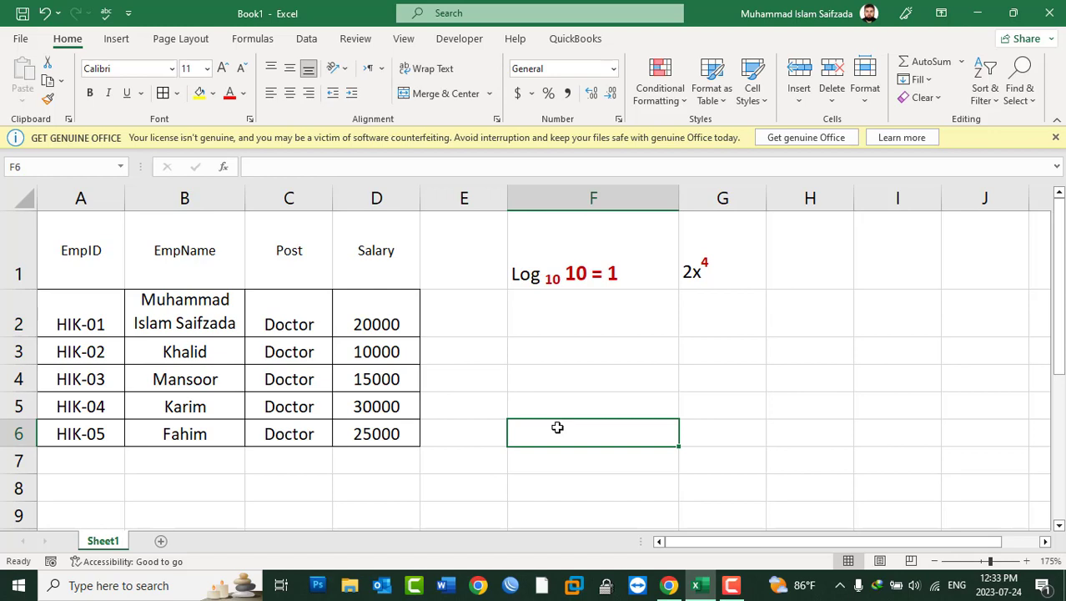
# Enter an even longer full name in B3, leaving wrapping off for B2 and B3.
pyautogui.click(155, 347)
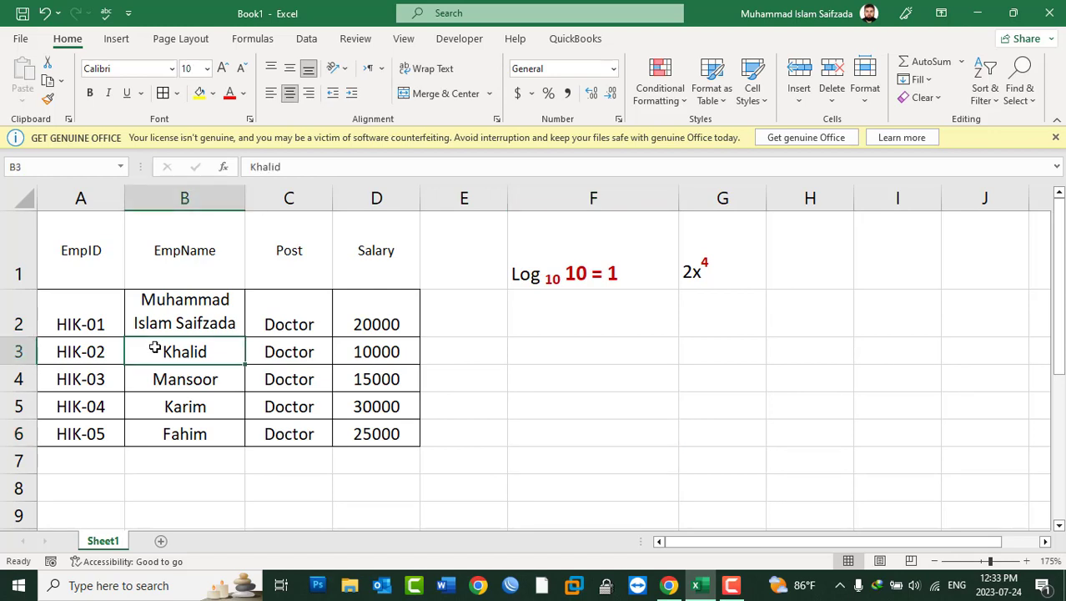
pyautogui.write('Muhammad ')
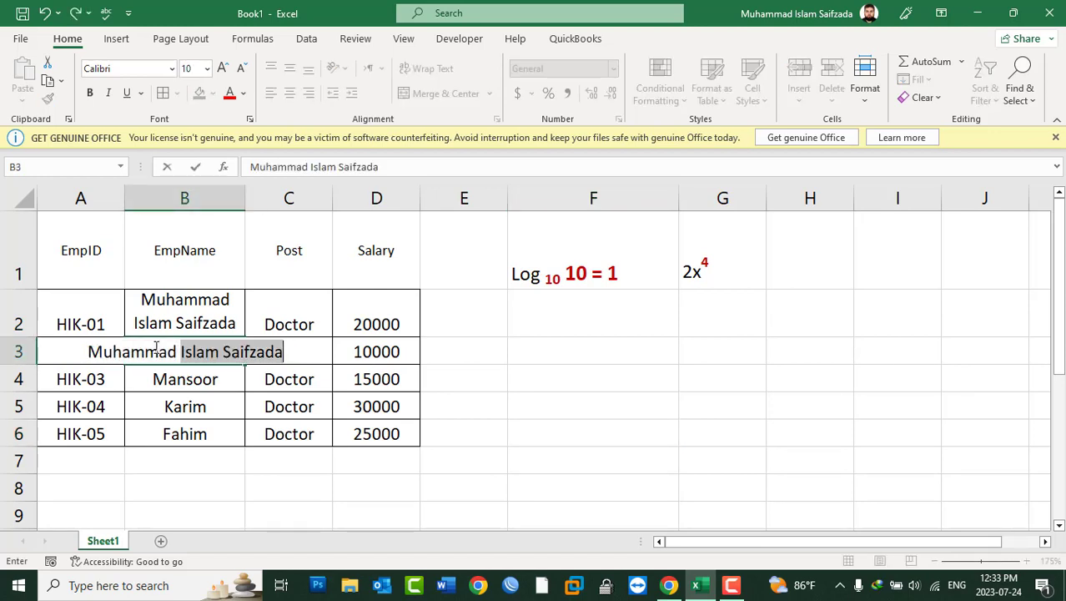
pyautogui.write('Islam Saifz')
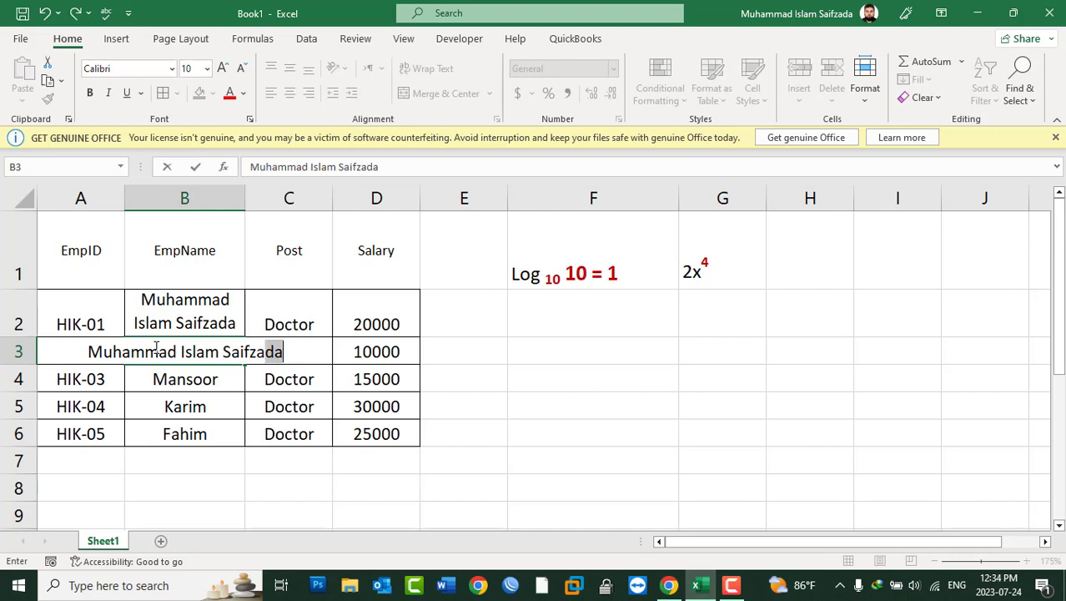
pyautogui.write('ada Safi')
pyautogui.press('Return')
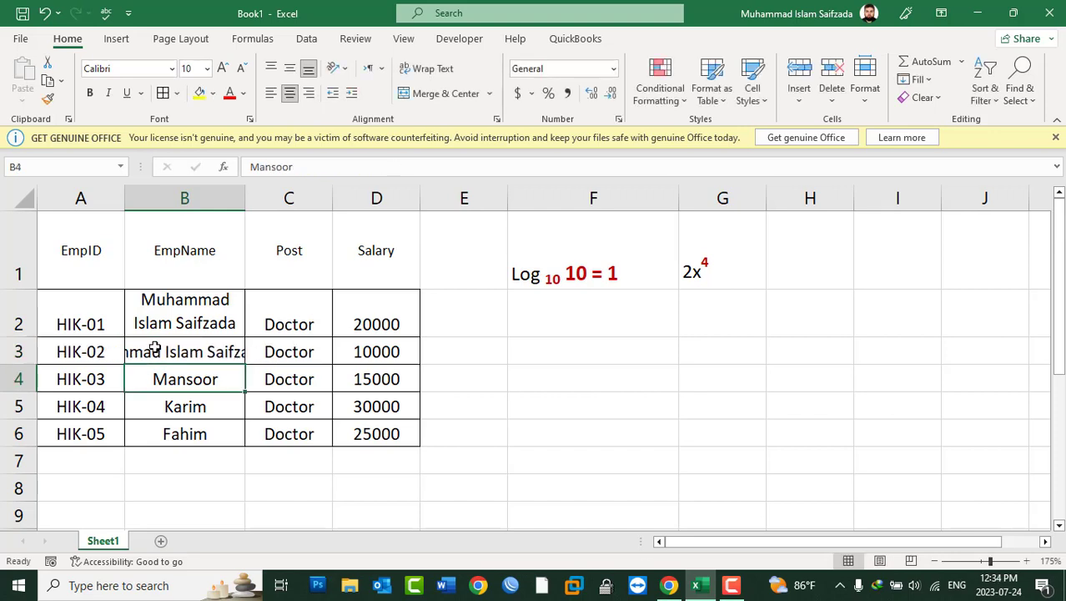
pyautogui.click(154, 348)
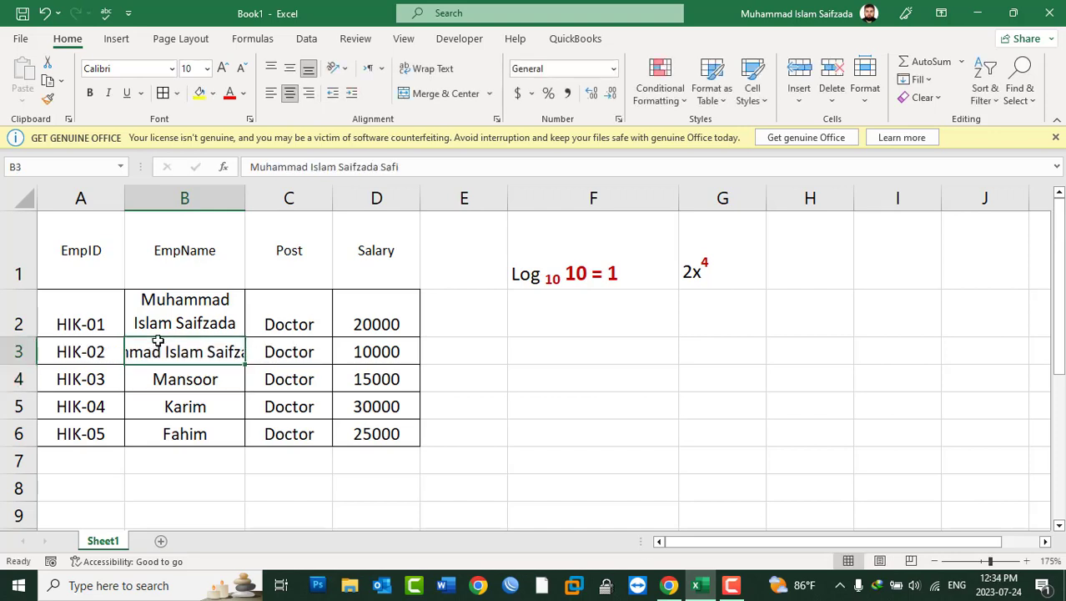
pyautogui.click(435, 74)
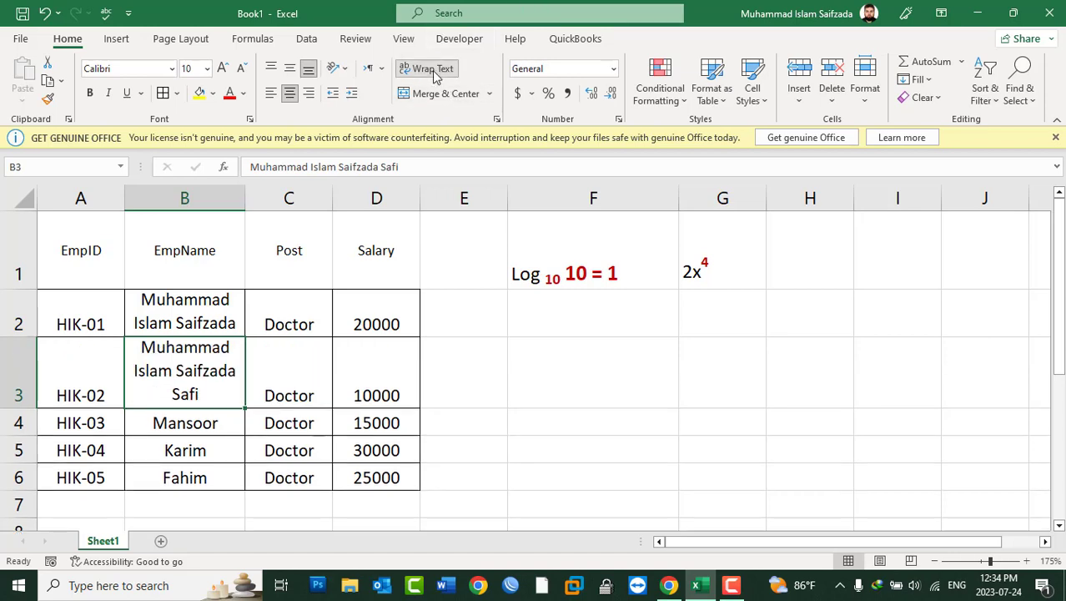
pyautogui.click(434, 74)
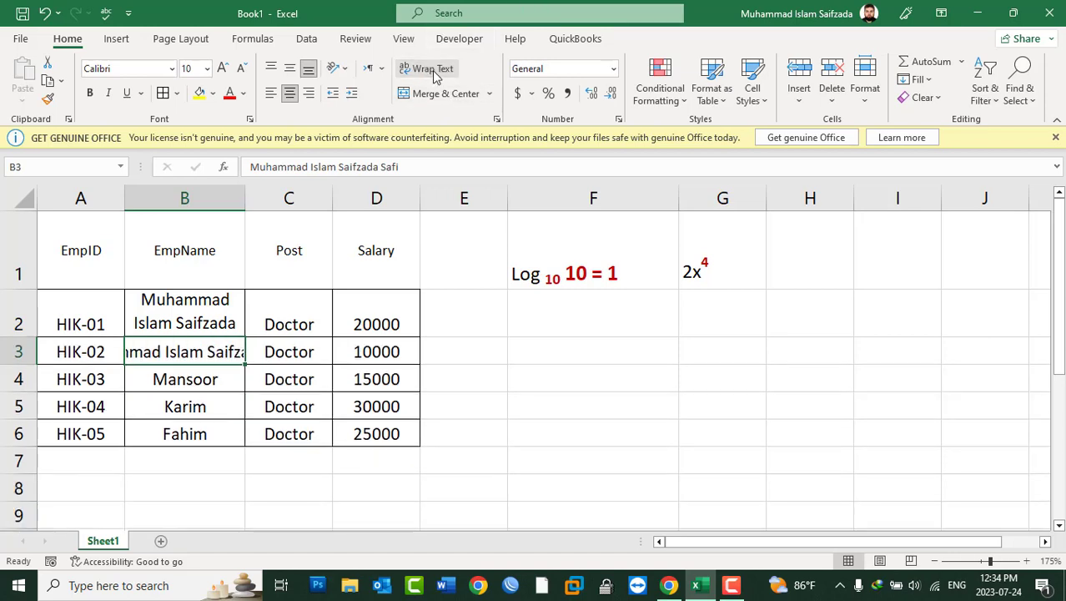
pyautogui.click(170, 294)
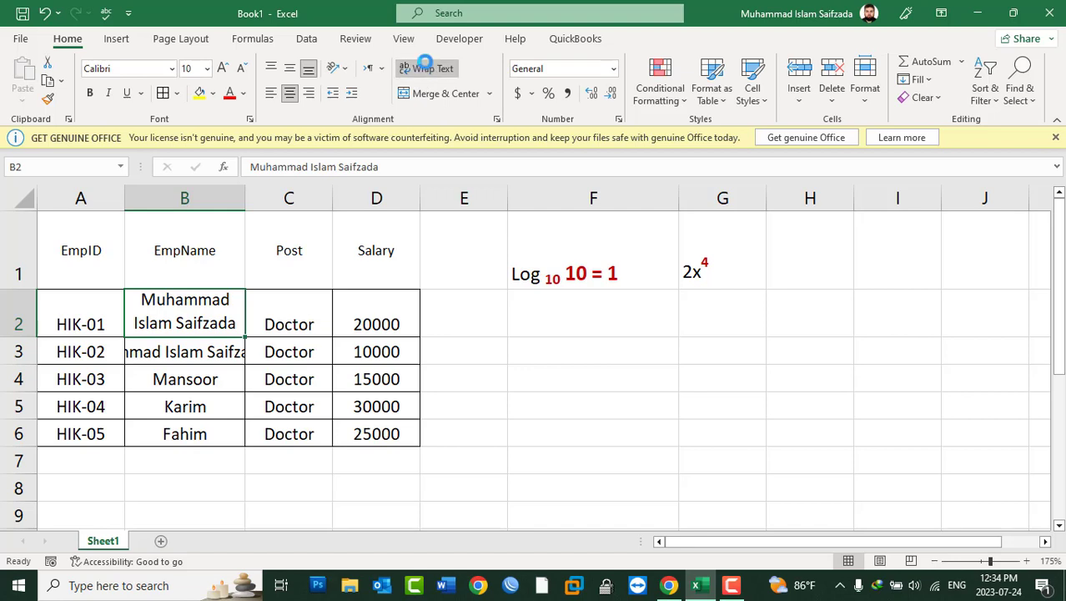
pyautogui.click(427, 68)
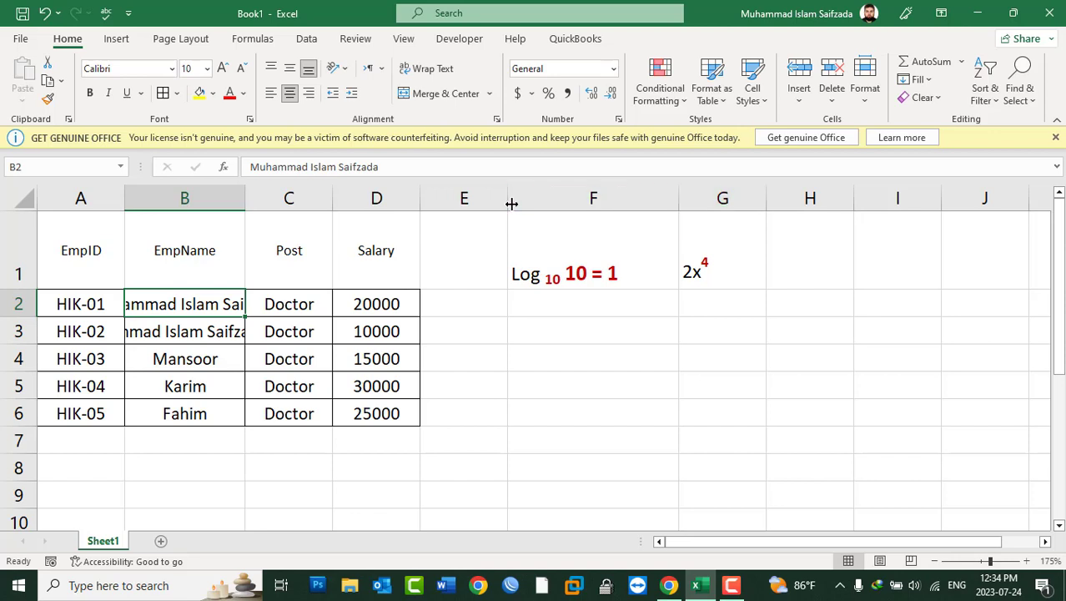
# Widen column E and start E1's sentence with 'Computer is taken fro'.
pyautogui.moveTo(511, 203); pyautogui.dragTo(641, 202)
pyautogui.click(553, 255)
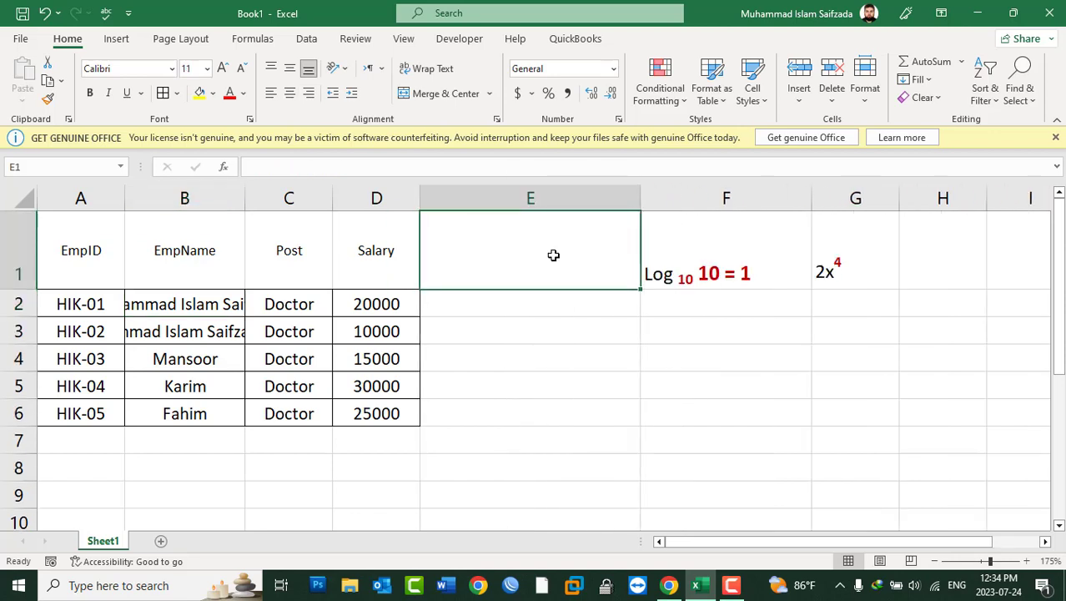
pyautogui.write('Com')
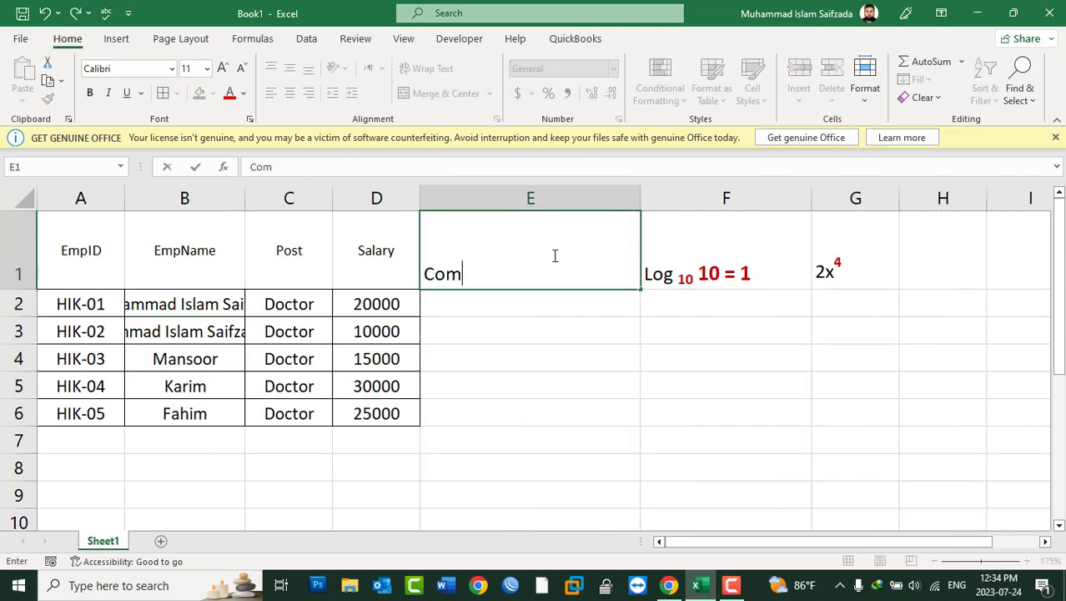
pyautogui.write('puter')
pyautogui.press('BackSpace')
pyautogui.press('BackSpace')
pyautogui.press('BackSpace')
pyautogui.press('BackSpace')
pyautogui.press('BackSpace')
pyautogui.press('BackSpace')
pyautogui.write('Wor')
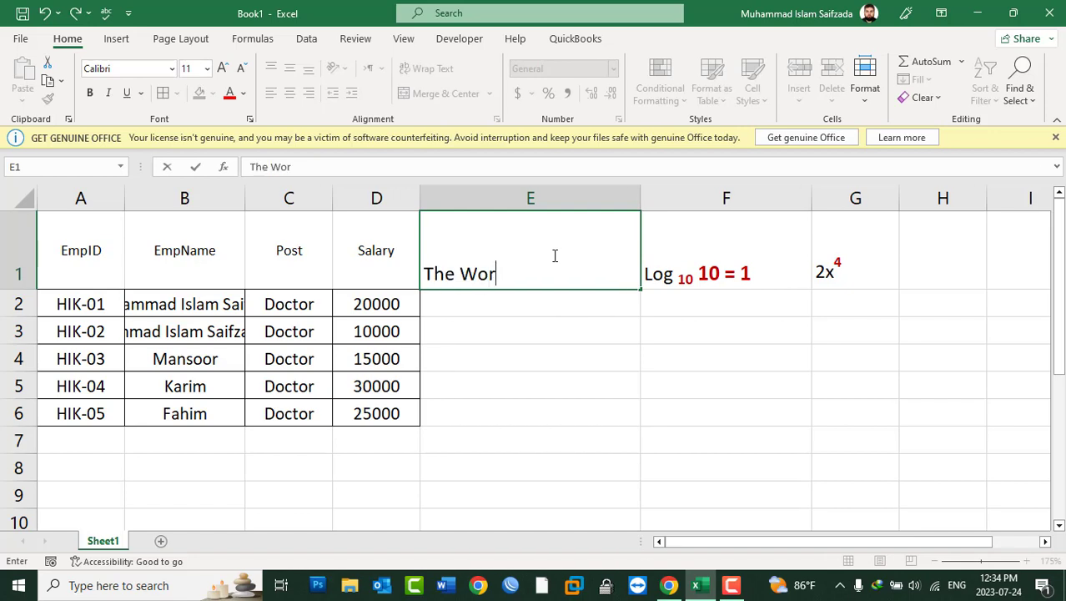
pyautogui.write(' COm')
pyautogui.press('BackSpace')
pyautogui.press('BackSpace')
pyautogui.press('BackSpace')
pyautogui.press('BackSpace')
pyautogui.write('Computer i')
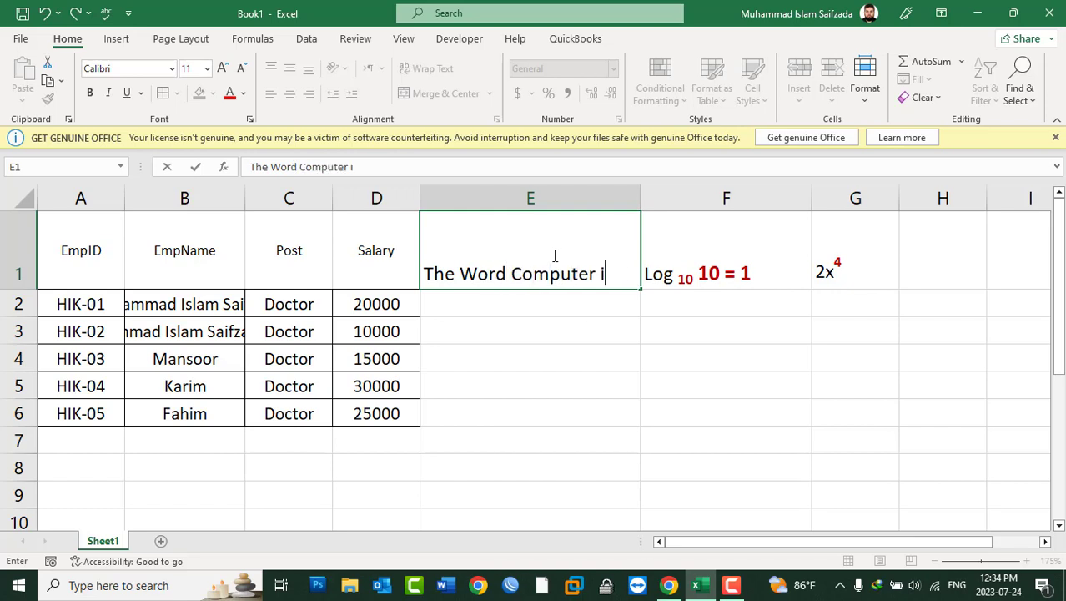
pyautogui.write('s taken from')
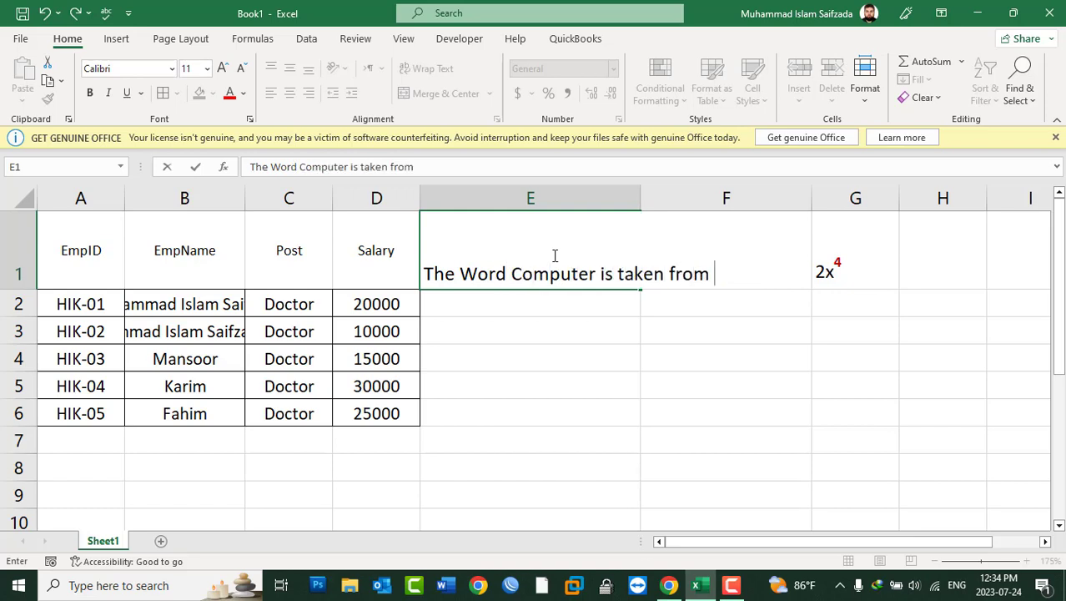
pyautogui.press('Return')
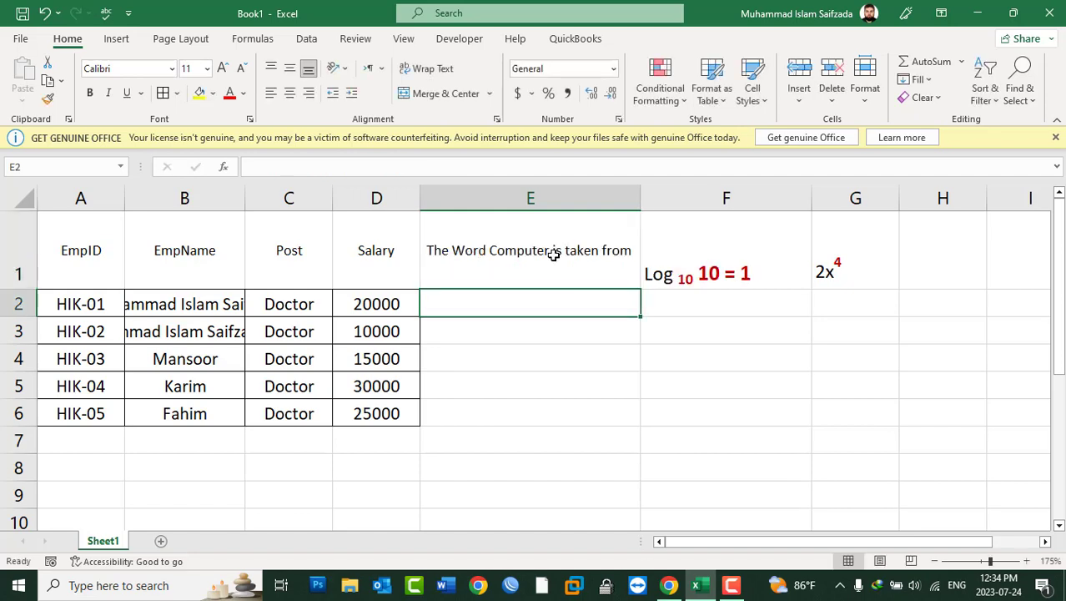
# Extend E1's sentence: Computer comes from the Latin word compute, 'Which mean to calculate'.
pyautogui.click(553, 254)
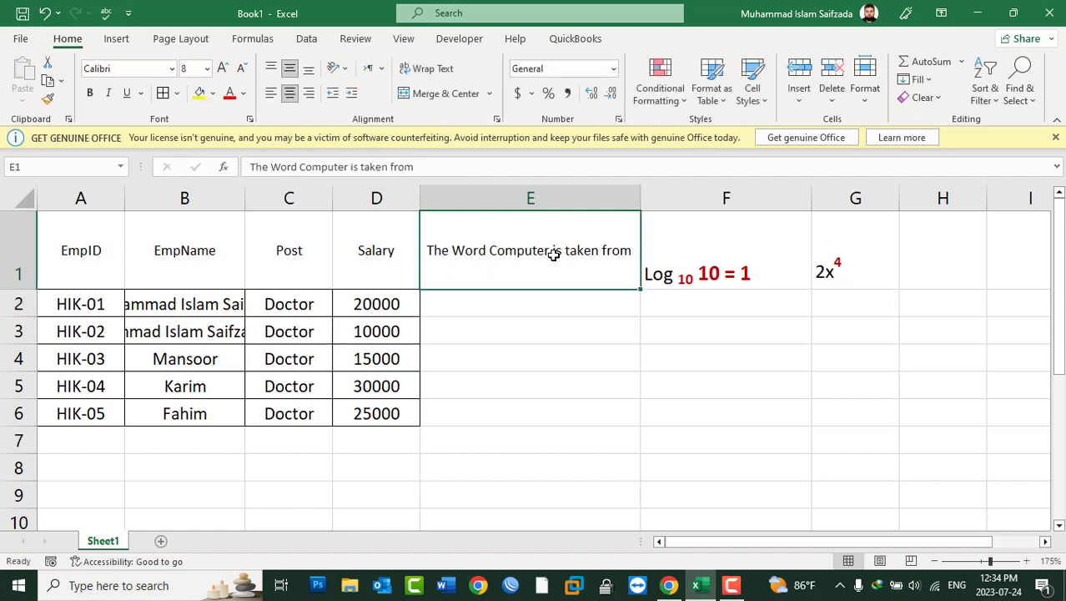
pyautogui.doubleClick(631, 259)
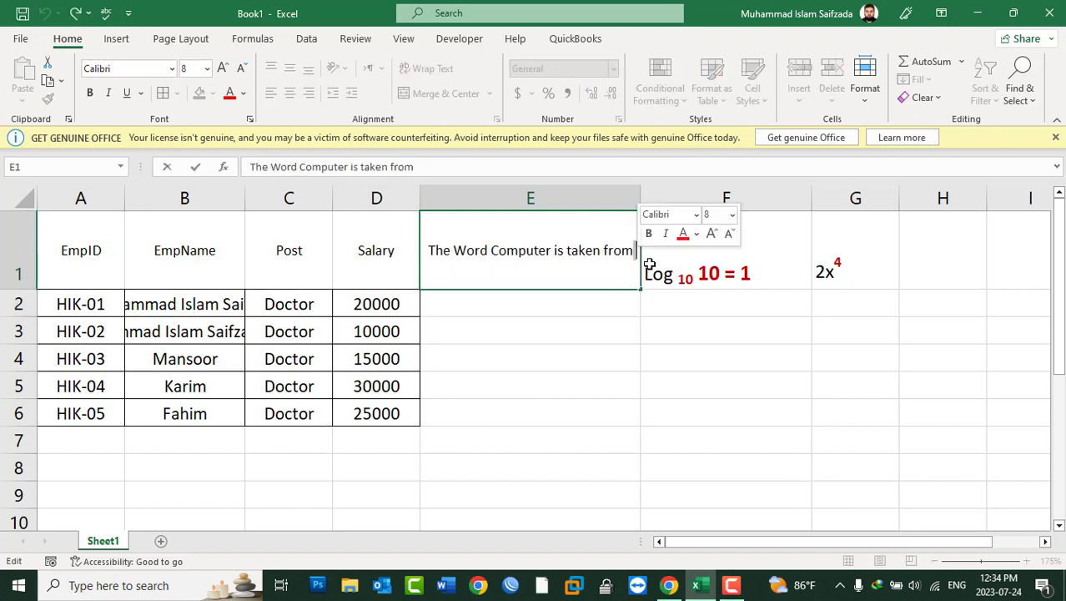
pyautogui.write('a latin wor')
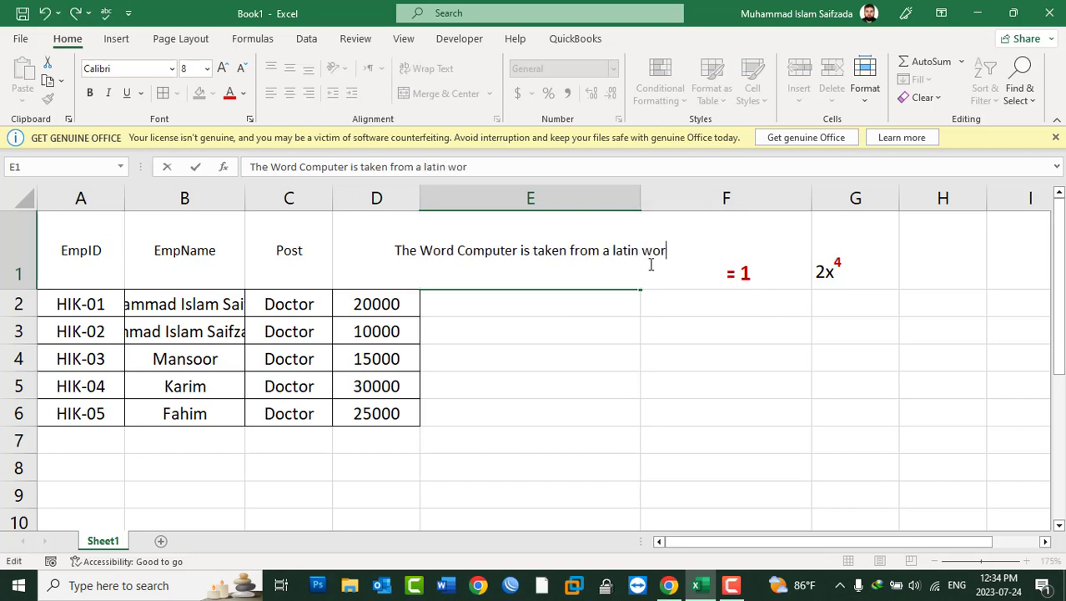
pyautogui.write('dk')
pyautogui.press('BackSpace')
pyautogui.write('comput')
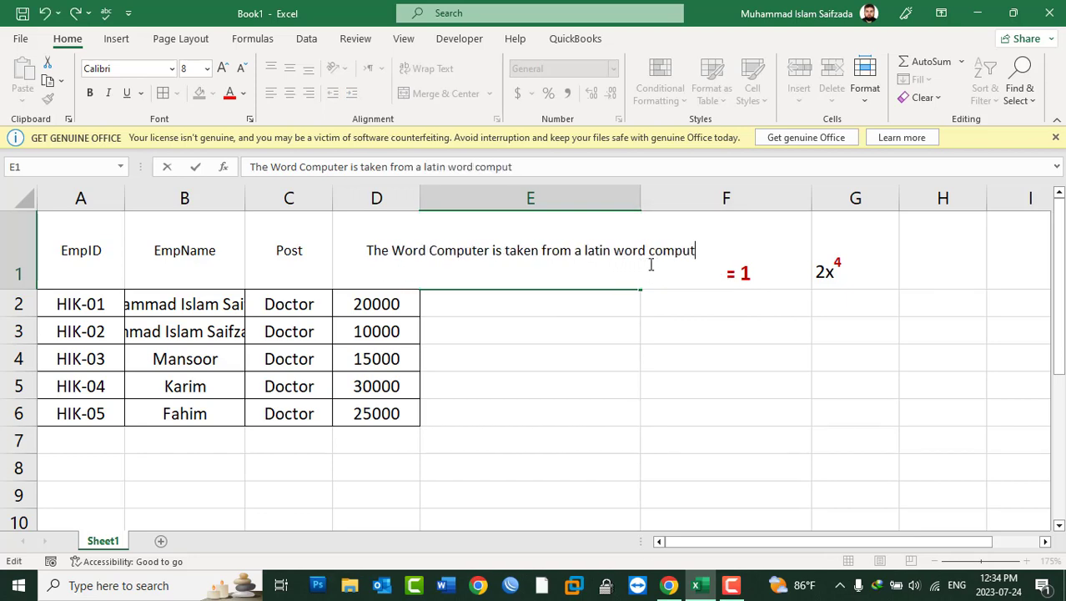
pyautogui.write('e, Which')
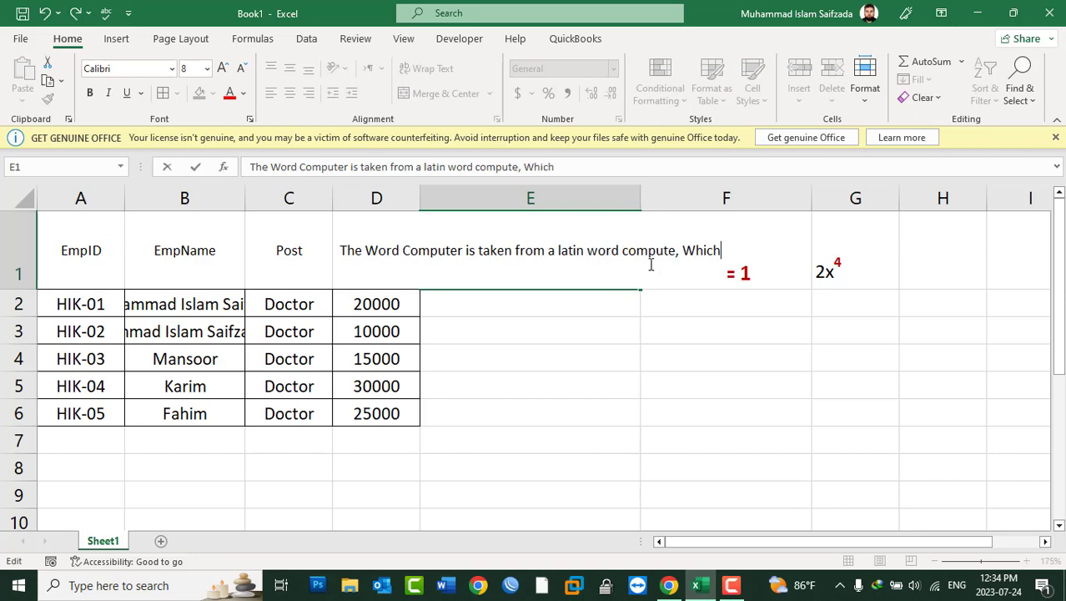
pyautogui.write(' mean to calc')
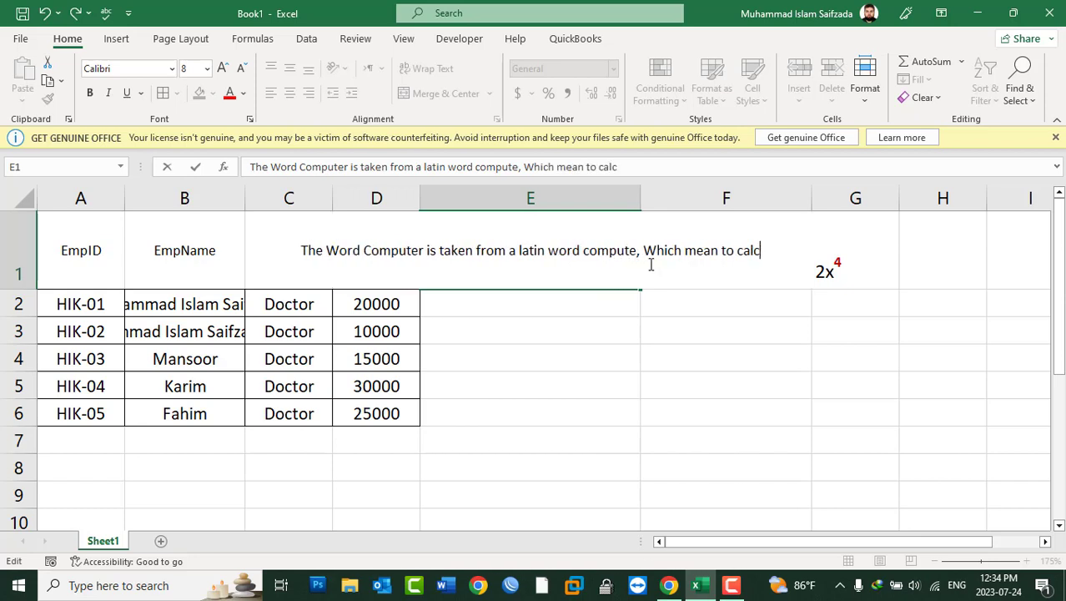
pyautogui.write('ual')
pyautogui.press('BackSpace')
pyautogui.press('BackSpace')
pyautogui.write('la')
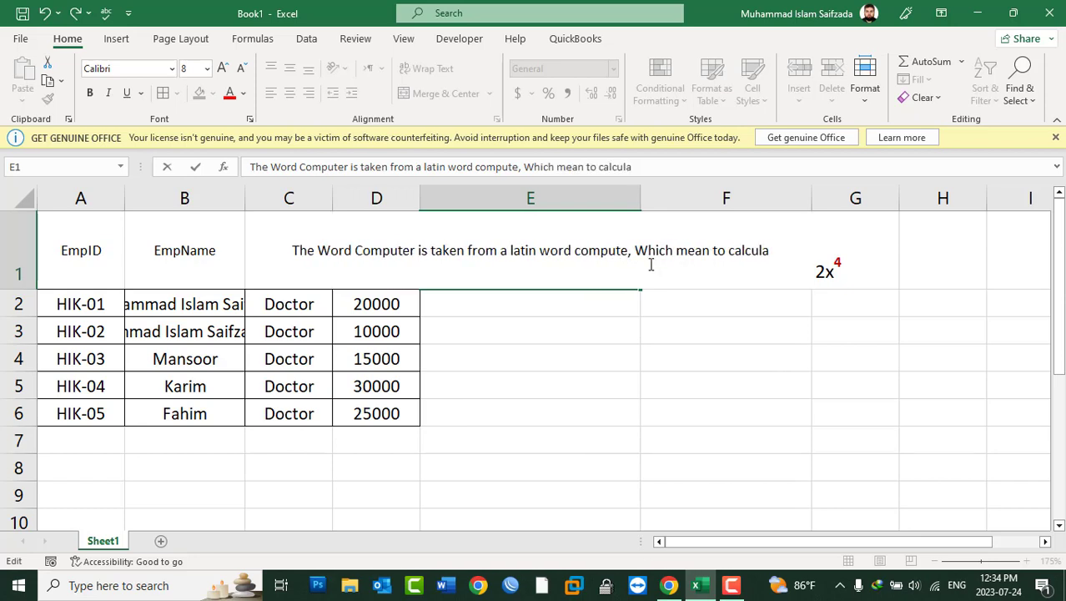
pyautogui.write('te')
pyautogui.press('Return')
# Insert a line break so 'Which mean to calculate' sits on E1's second line.
pyautogui.click(555, 246)
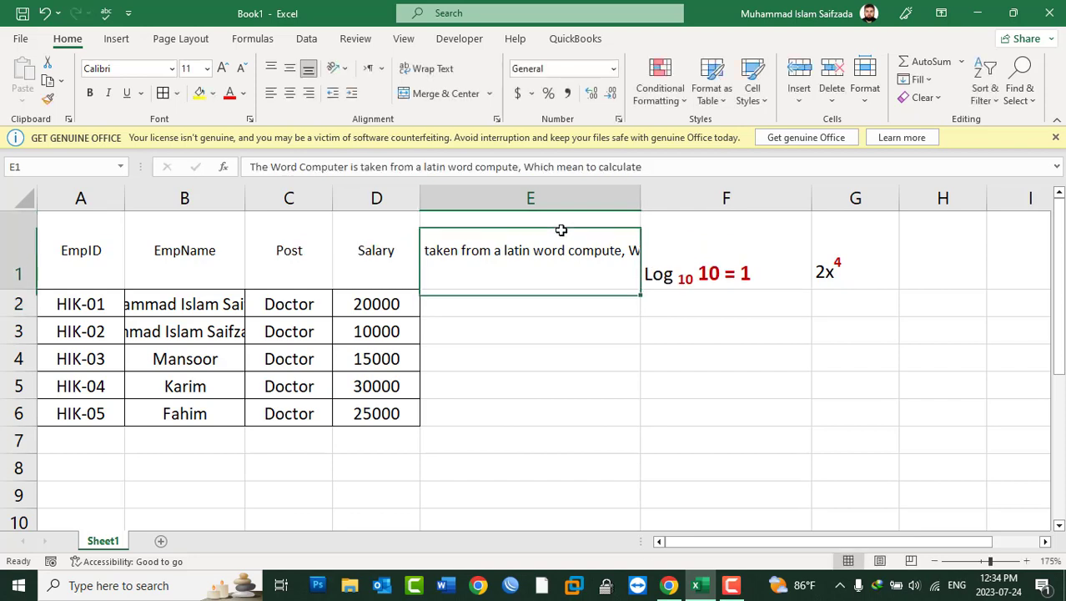
pyautogui.doubleClick(627, 251)
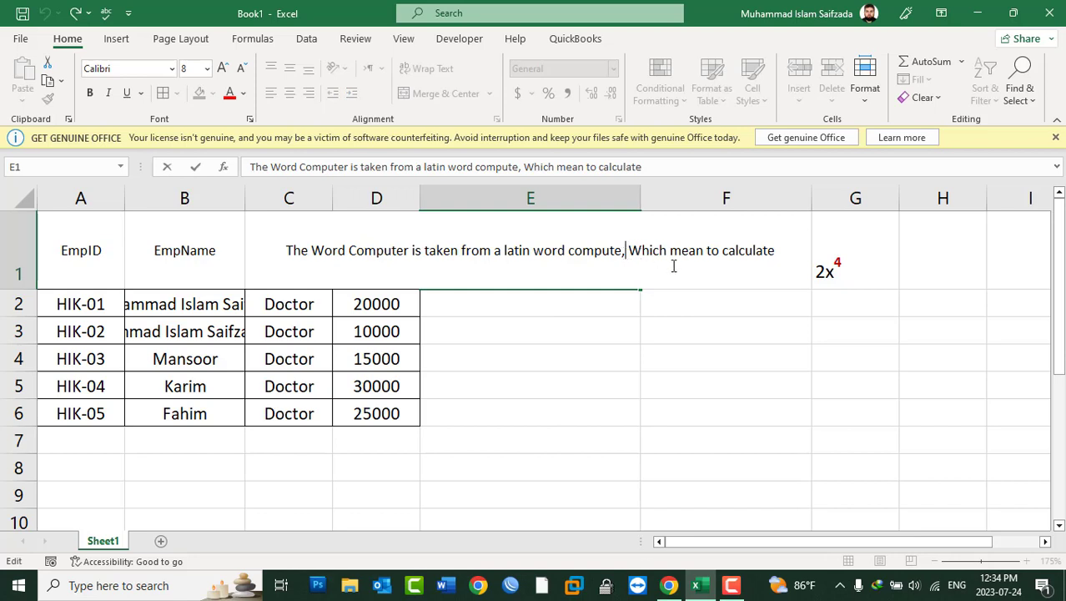
pyautogui.hotkey('alt', 'Return')
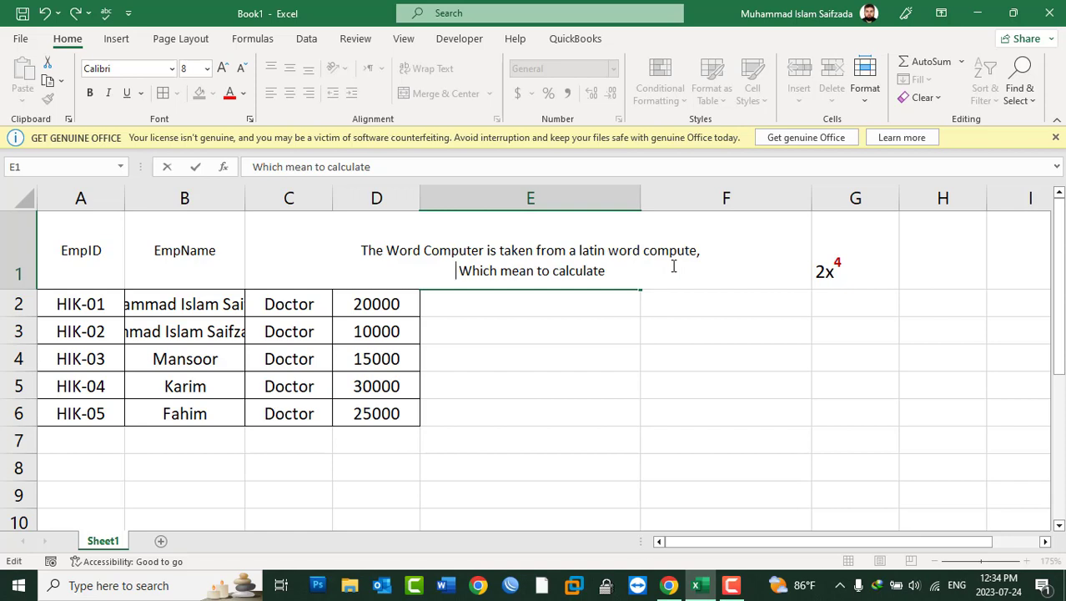
pyautogui.press('Return')
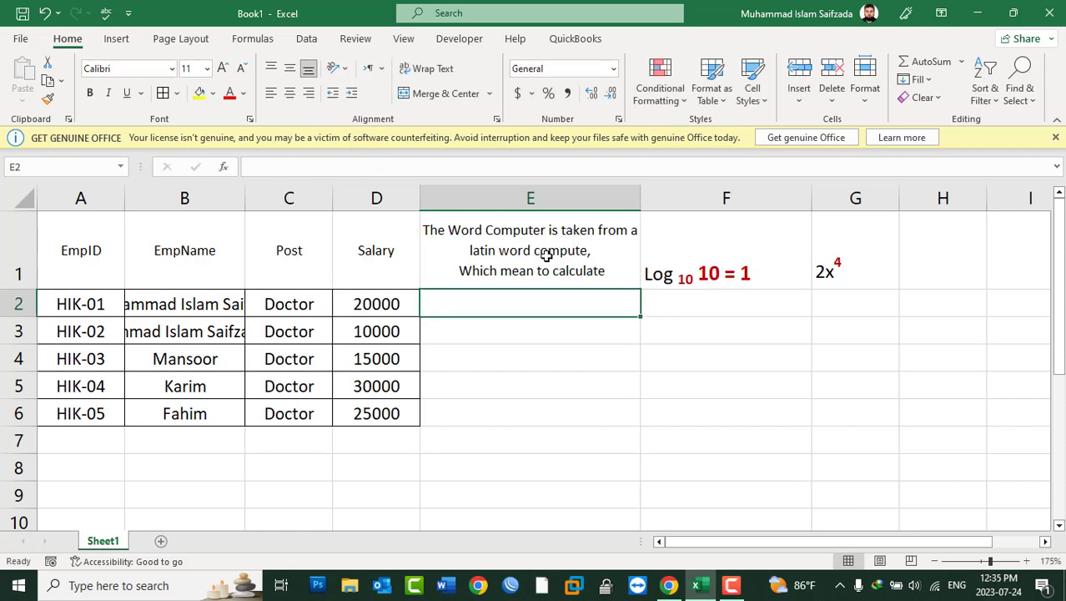
# Redo the line break before 'Which' in E1, then undo three times until E1 is empty.
pyautogui.click(547, 250)
pyautogui.doubleClick(458, 275)
pyautogui.press('BackSpace')
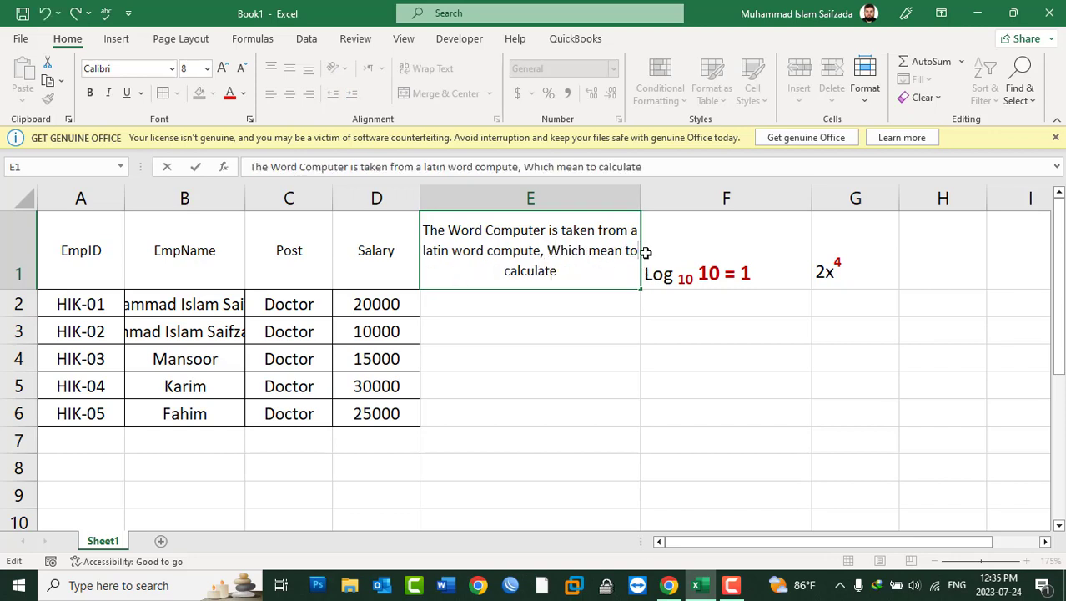
pyautogui.hotkey('alt', 'Return')
pyautogui.click(636, 369)
pyautogui.click(540, 236)
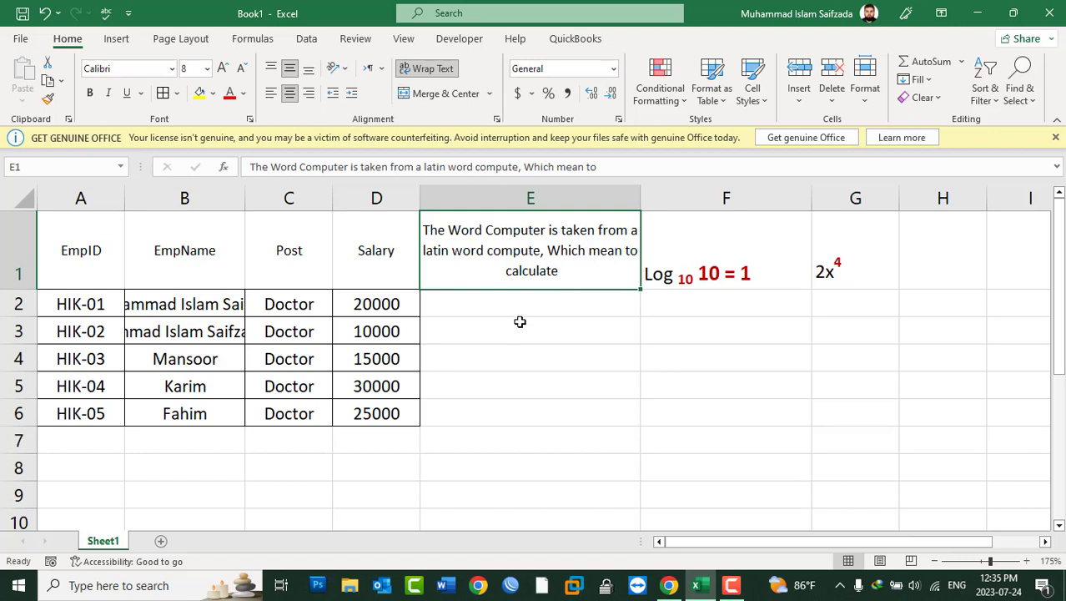
pyautogui.hotkey('ctrl', 'z')
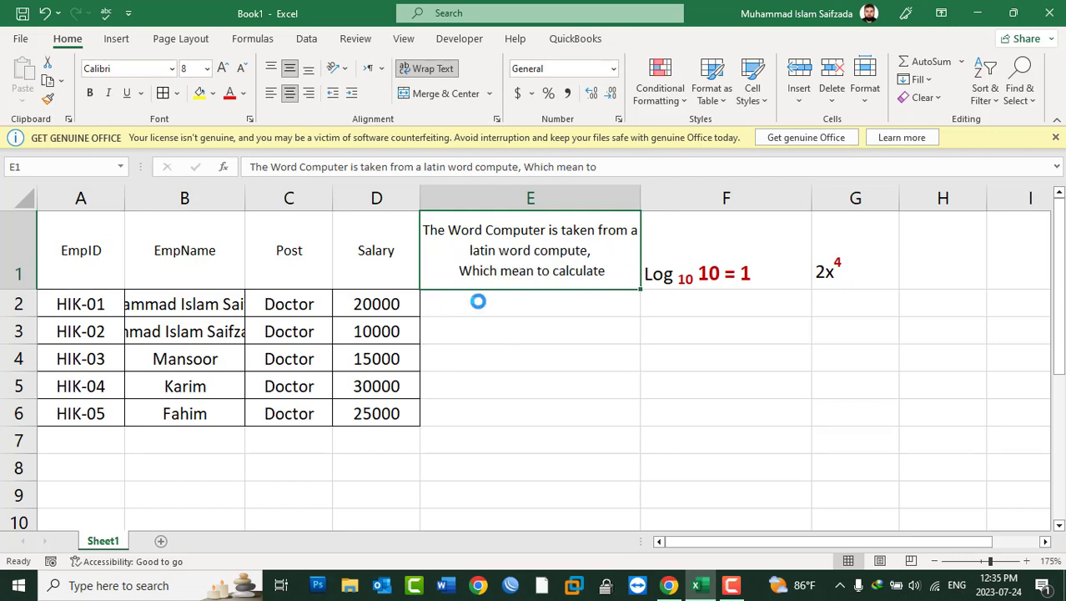
pyautogui.hotkey('ctrl', 'z')
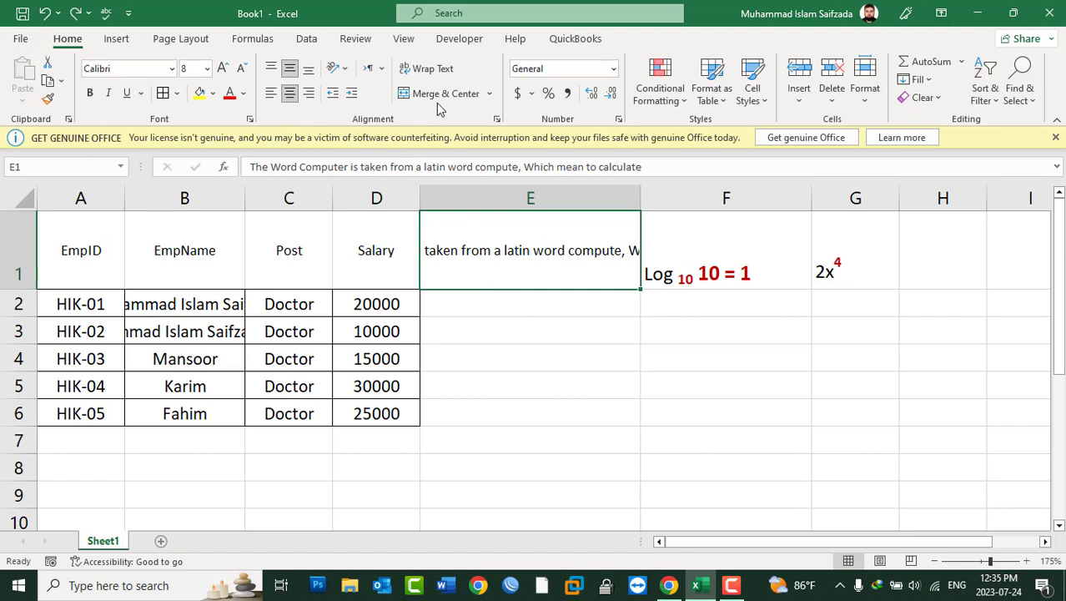
pyautogui.hotkey('ctrl', 'z')
pyautogui.hotkey('ctrl', 'z')
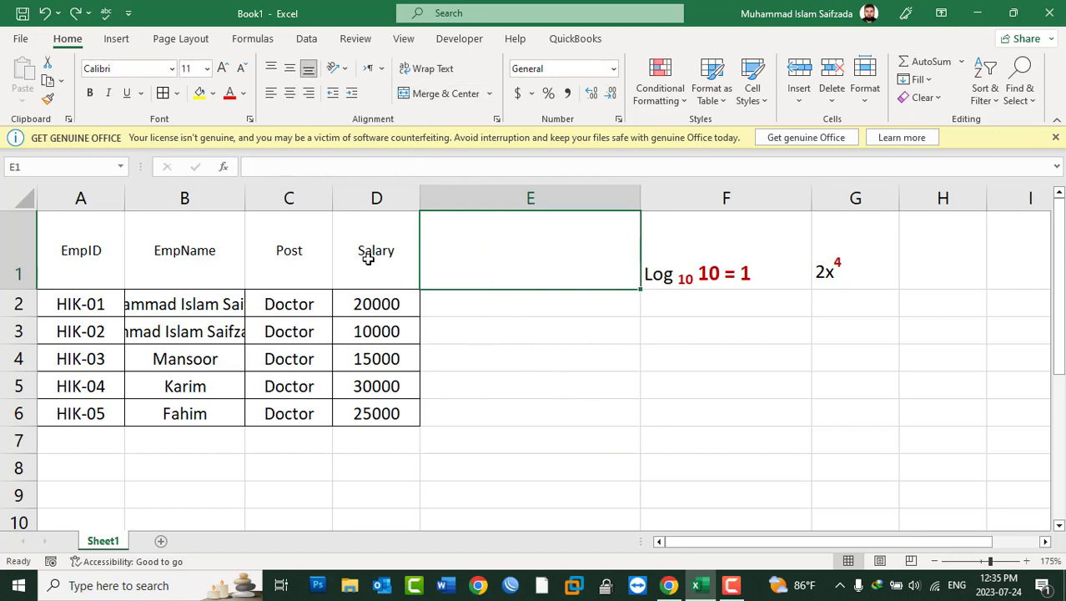
# Shorten the header row, insert a blank row 1 above the table, and select A1:D1.
pyautogui.click(18, 250)
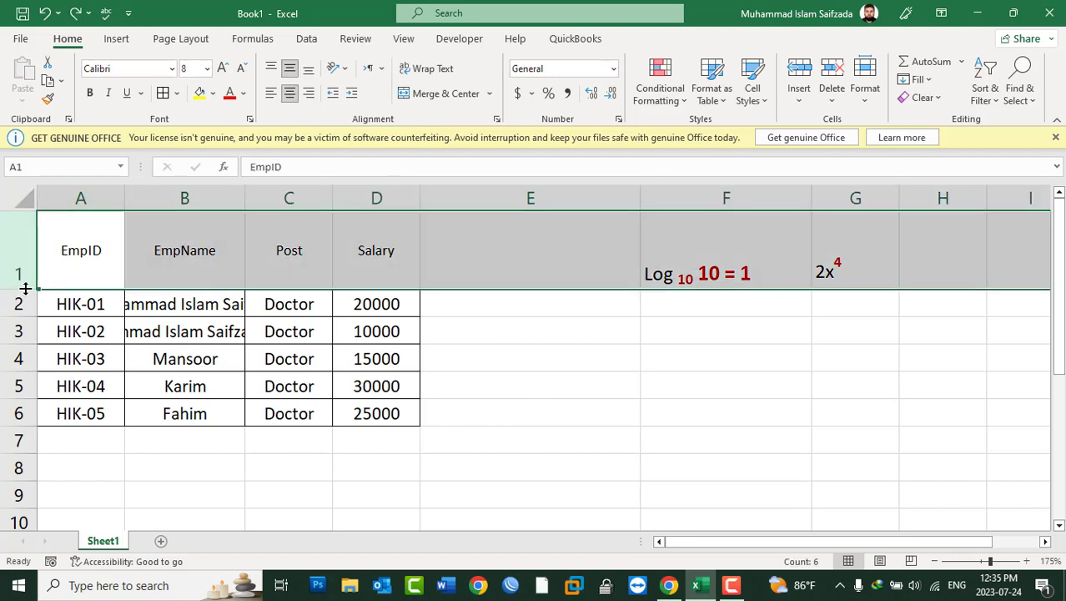
pyautogui.moveTo(26, 289); pyautogui.dragTo(26, 250)
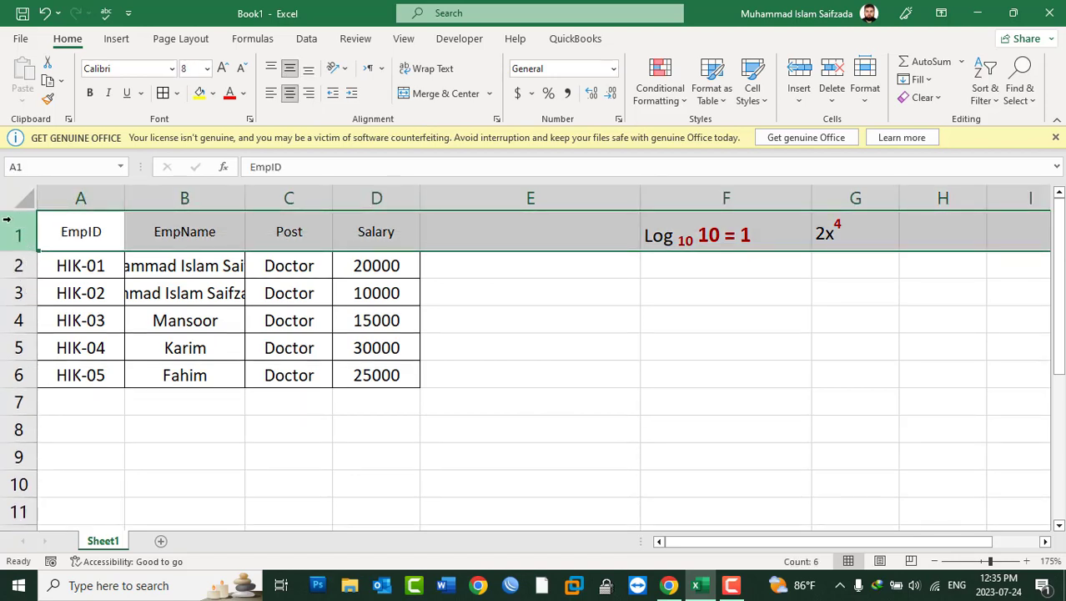
pyautogui.rightClick(5, 219)
pyautogui.click(54, 374)
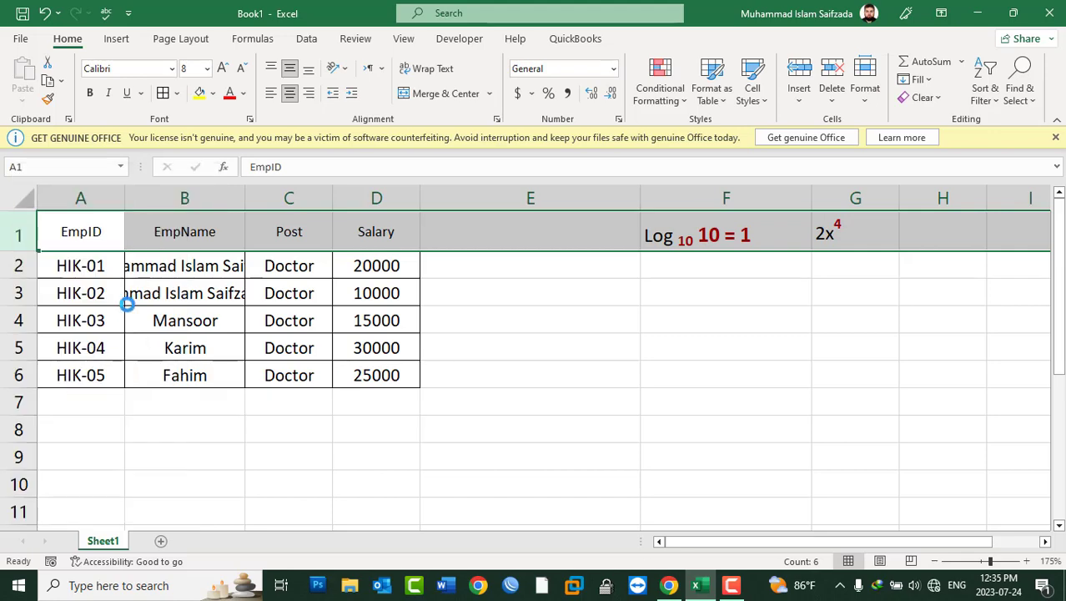
pyautogui.moveTo(92, 224); pyautogui.dragTo(361, 220)
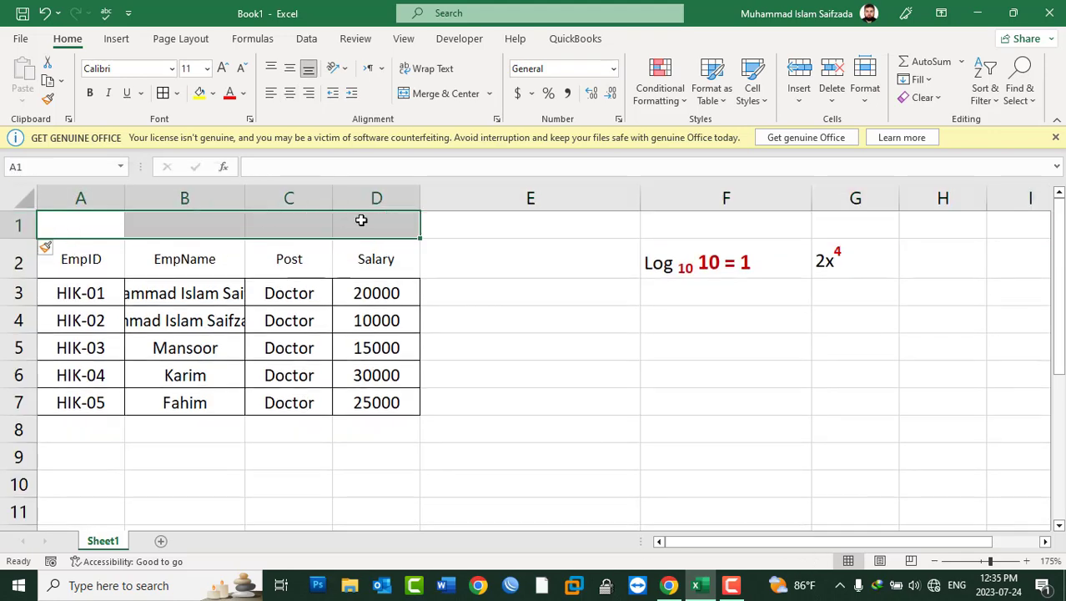
pyautogui.moveTo(377, 265); pyautogui.dragTo(119, 267)
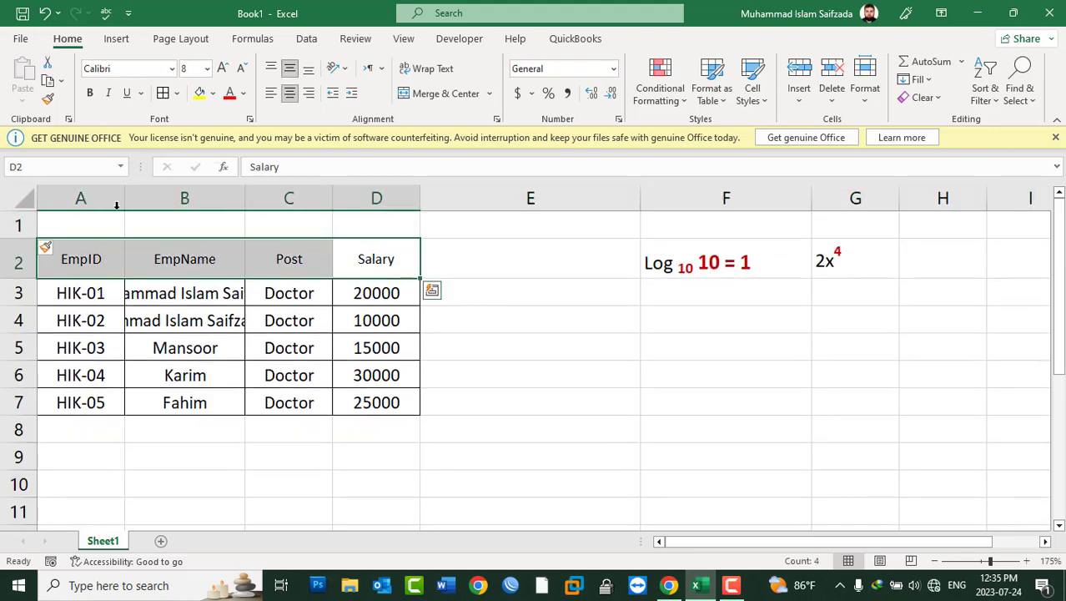
pyautogui.moveTo(100, 221); pyautogui.dragTo(388, 226)
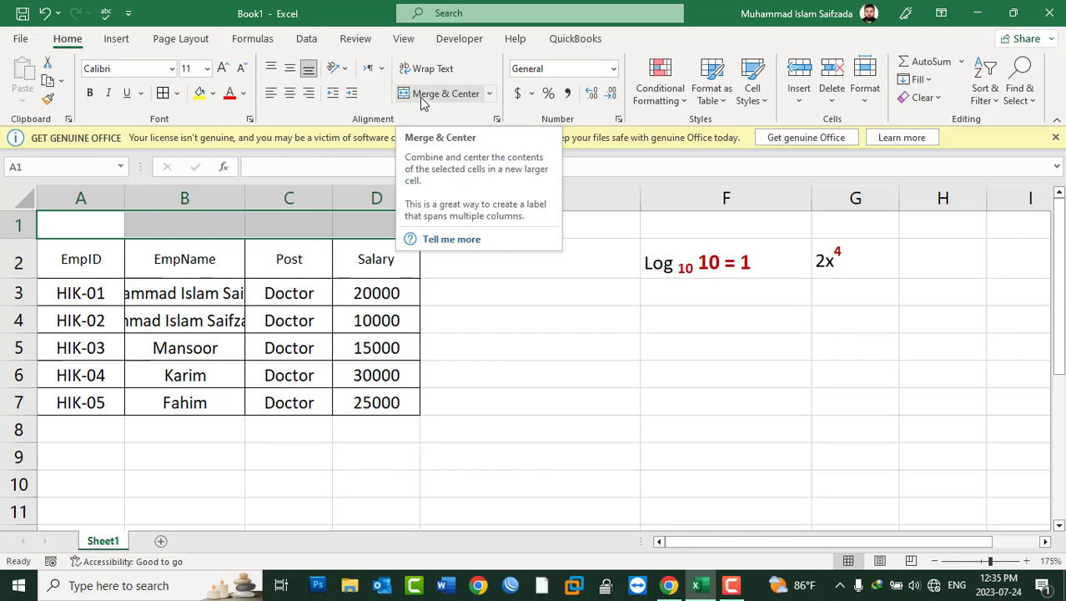
# Merge A1:D1 and enter the title 'Employees Information' at size 14 in a taller row.
pyautogui.click(423, 97)
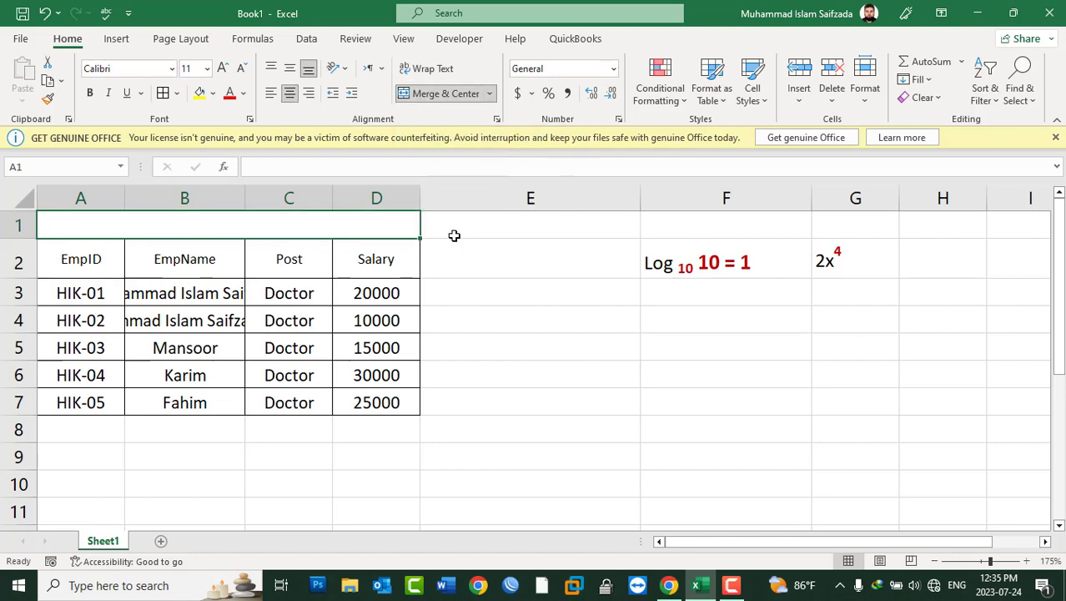
pyautogui.write('Emp')
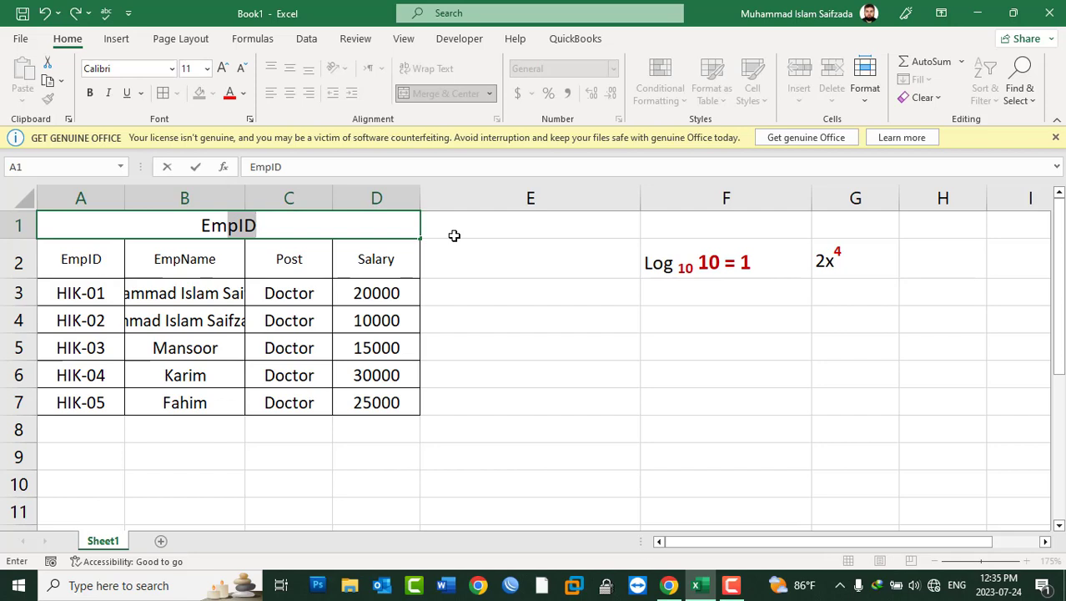
pyautogui.write('I')
pyautogui.write('loye')
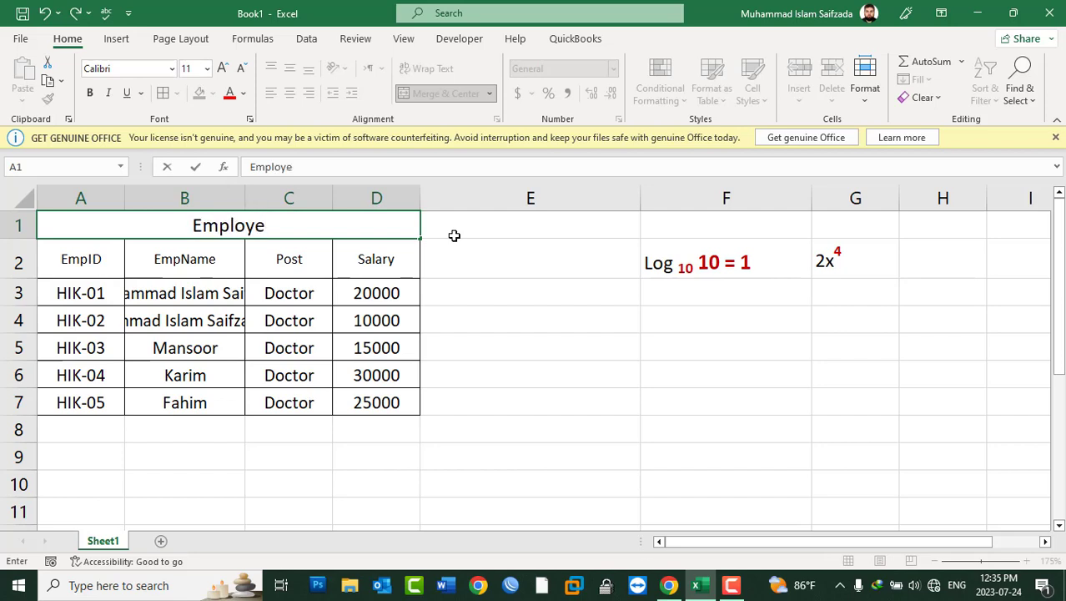
pyautogui.write('es Infom')
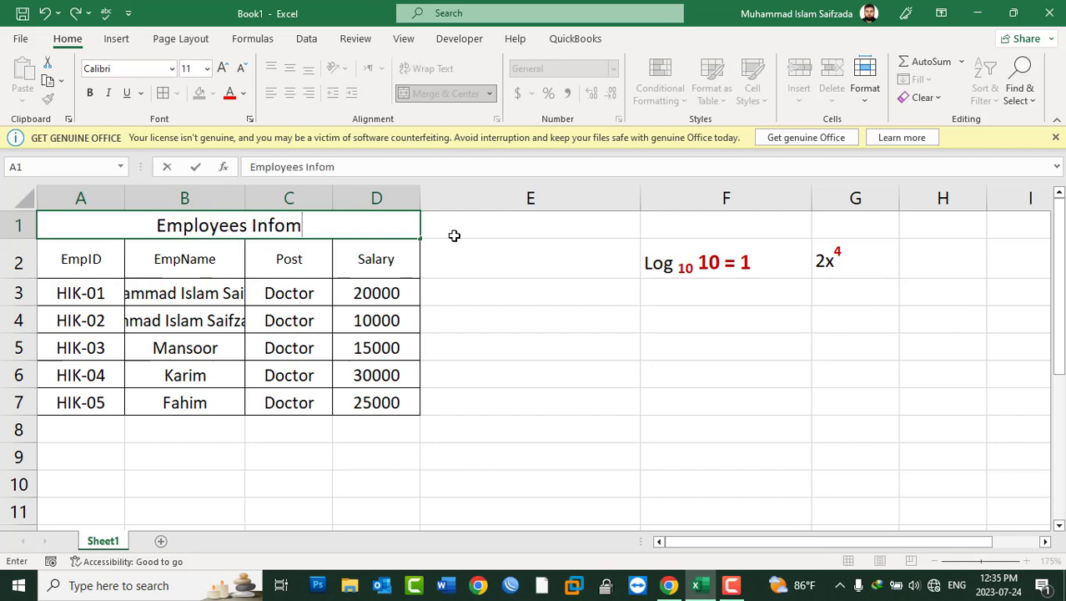
pyautogui.press('BackSpace')
pyautogui.write('rmation')
pyautogui.press('Return')
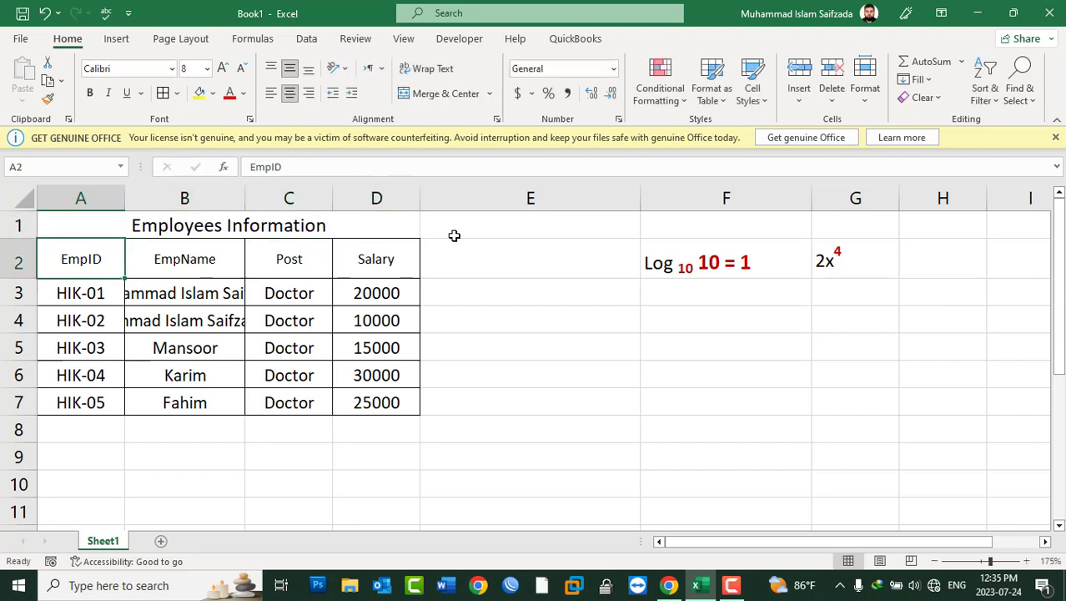
pyautogui.click(278, 224)
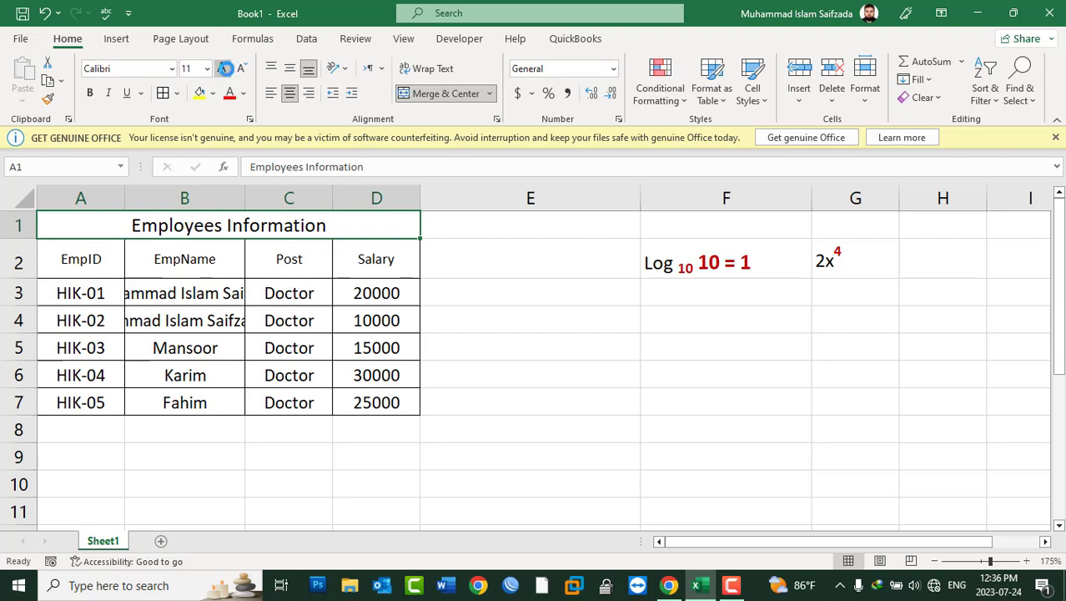
pyautogui.click(224, 69)
pyautogui.click(224, 68)
pyautogui.moveTo(18, 247); pyautogui.dragTo(18, 252)
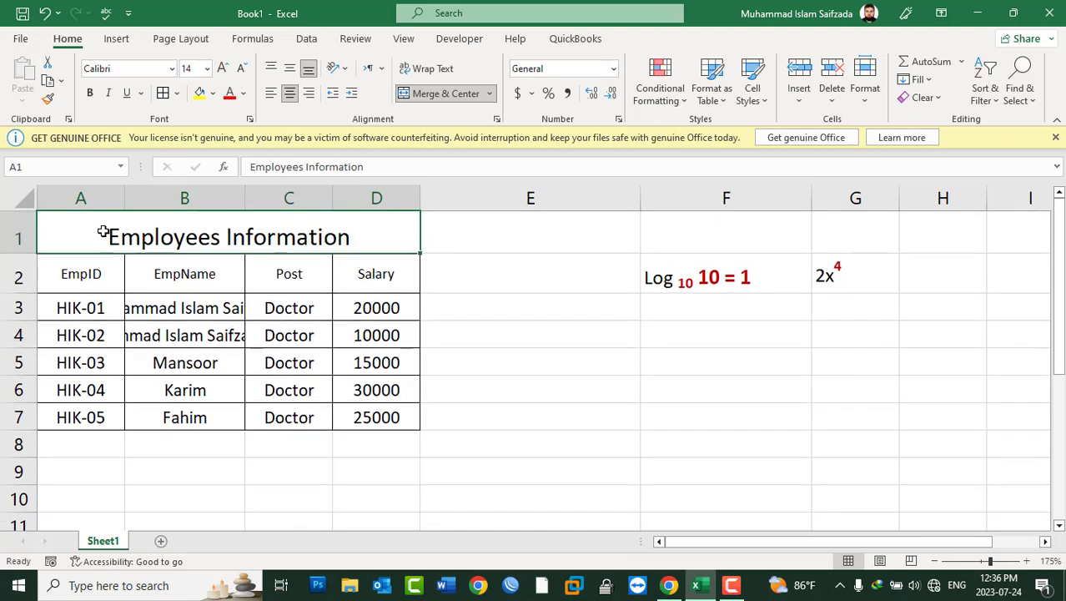
# Try unmerging and remerging the title via the merge options, leaving A1:D1 merged.
pyautogui.click(439, 96)
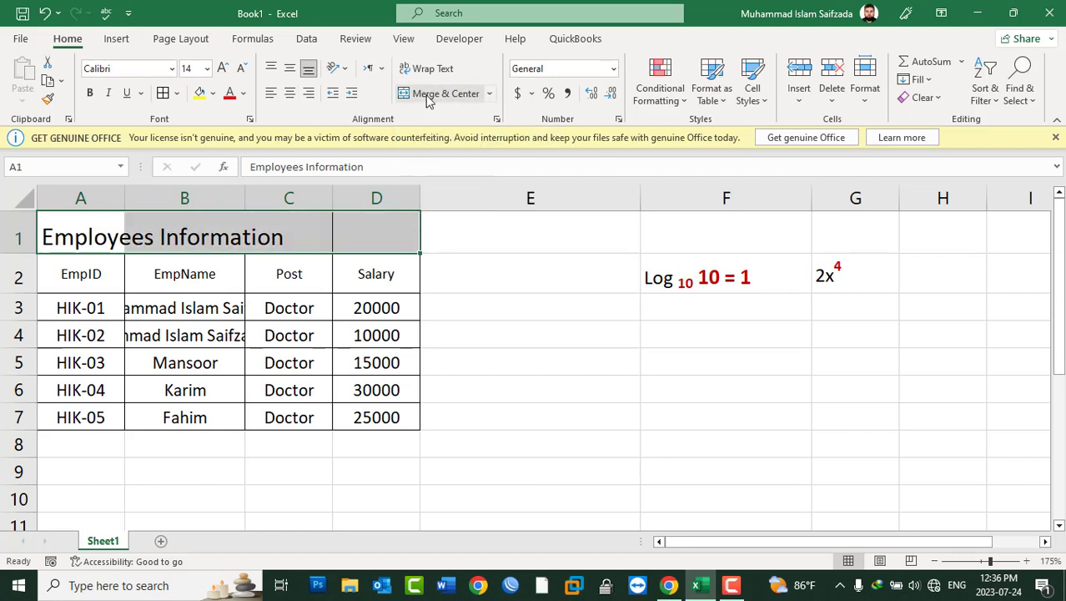
pyautogui.click(429, 97)
pyautogui.click(489, 93)
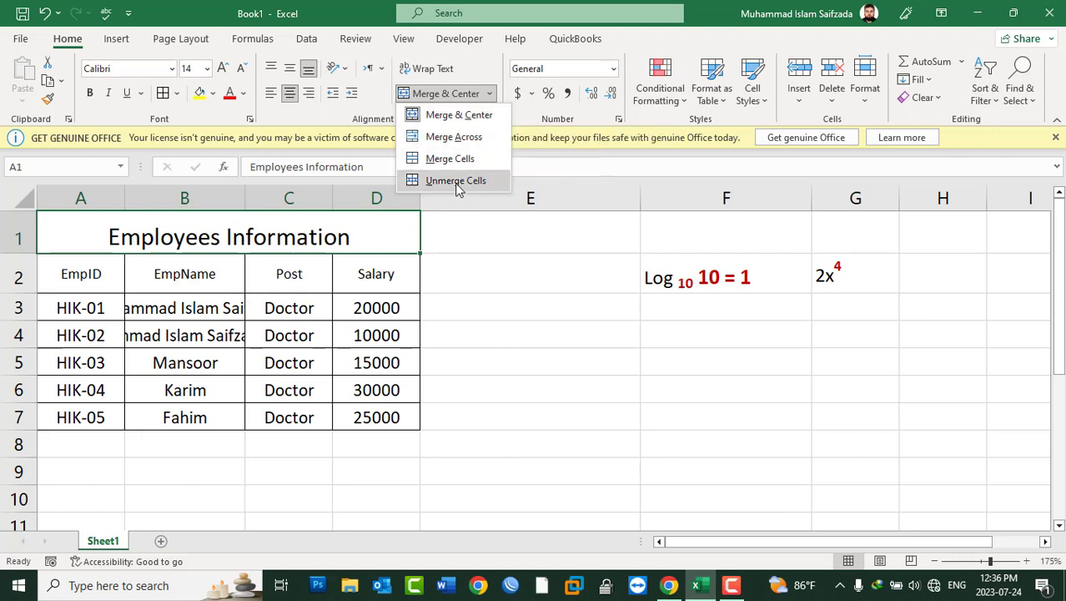
pyautogui.click(458, 180)
pyautogui.click(490, 95)
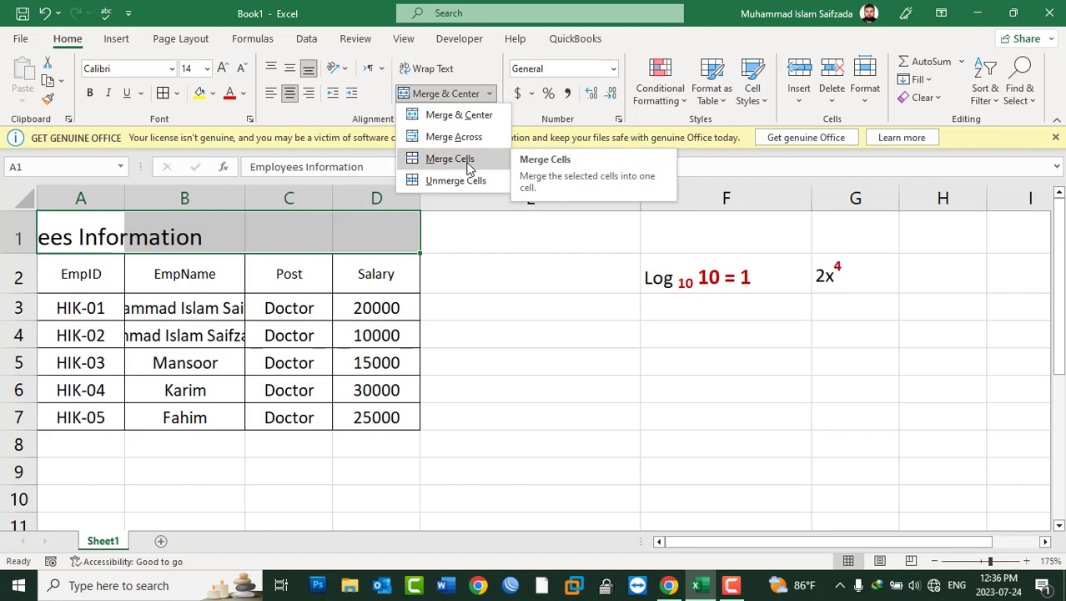
pyautogui.click(468, 164)
pyautogui.click(490, 93)
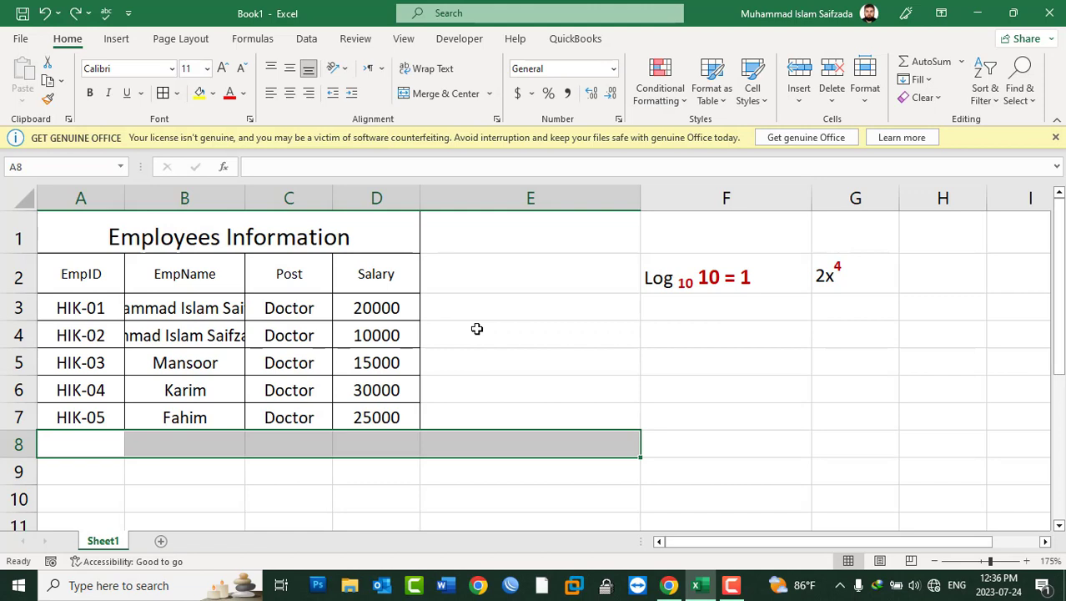
pyautogui.click(472, 330)
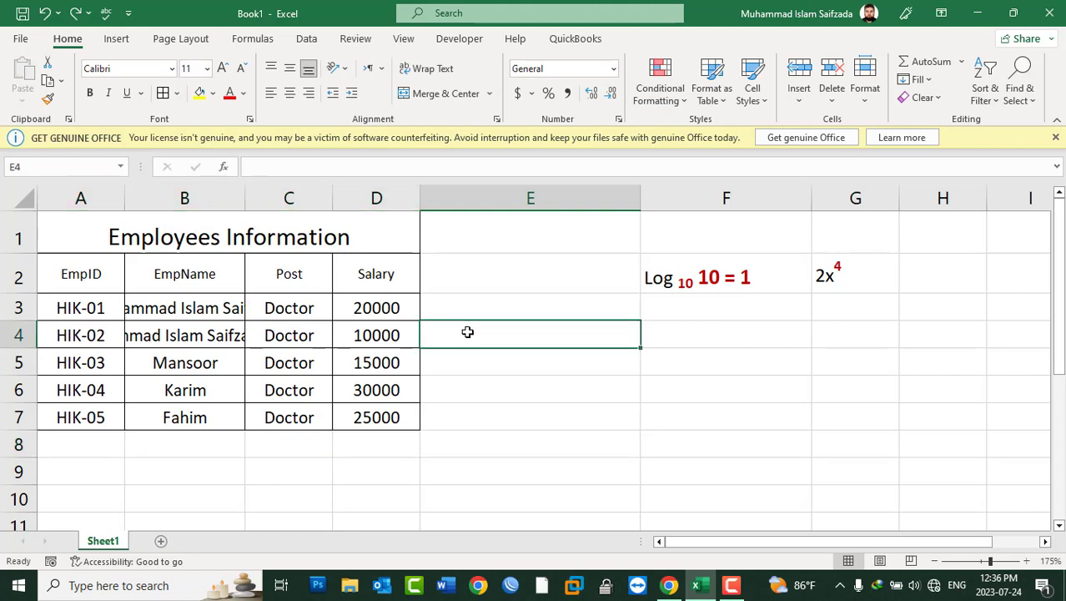
# Merge cells E4 through I4 with Merge Across.
pyautogui.moveTo(468, 332); pyautogui.dragTo(997, 334)
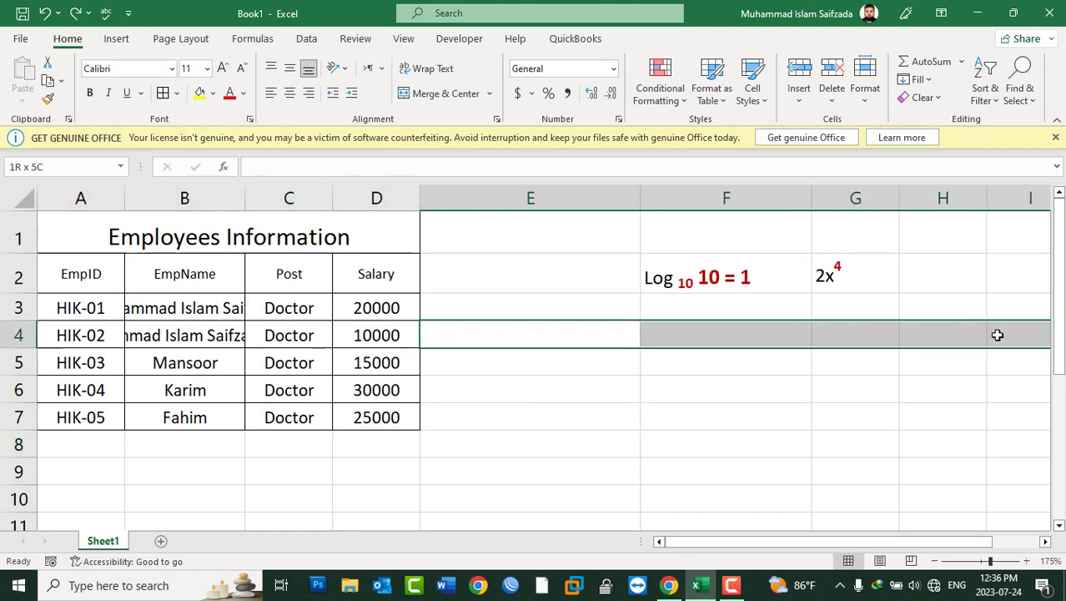
pyautogui.click(489, 94)
pyautogui.click(453, 137)
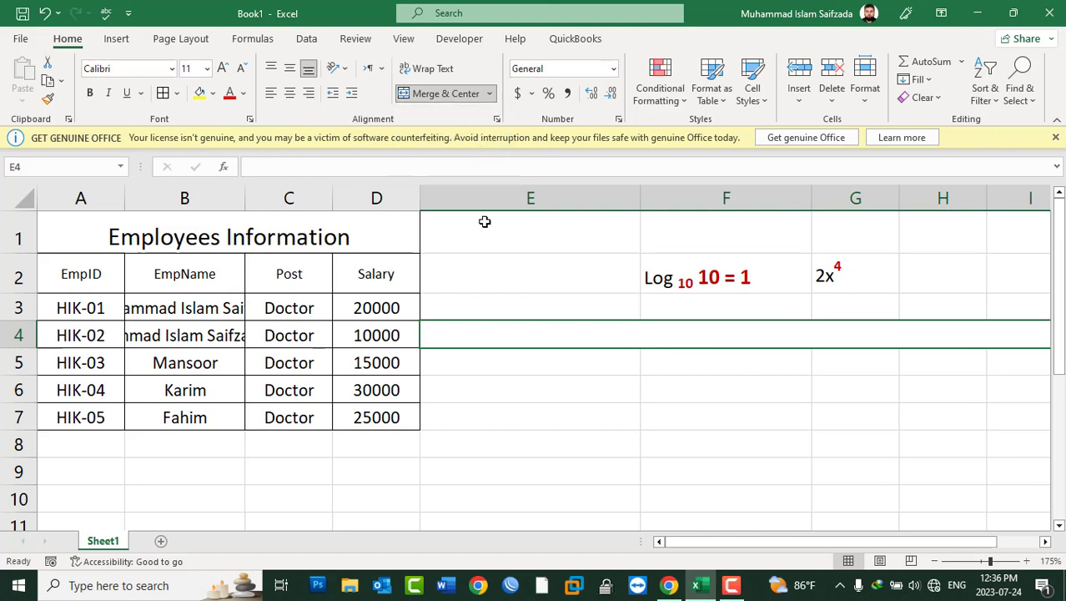
# Merge E6:H9, unmerge it, then apply Merge & Center, leaving the block empty.
pyautogui.moveTo(509, 382)
pyautogui.mouseDown()
pyautogui.moveTo(710, 422)
pyautogui.moveTo(993, 440)
pyautogui.moveTo(978, 472)
pyautogui.mouseUp()
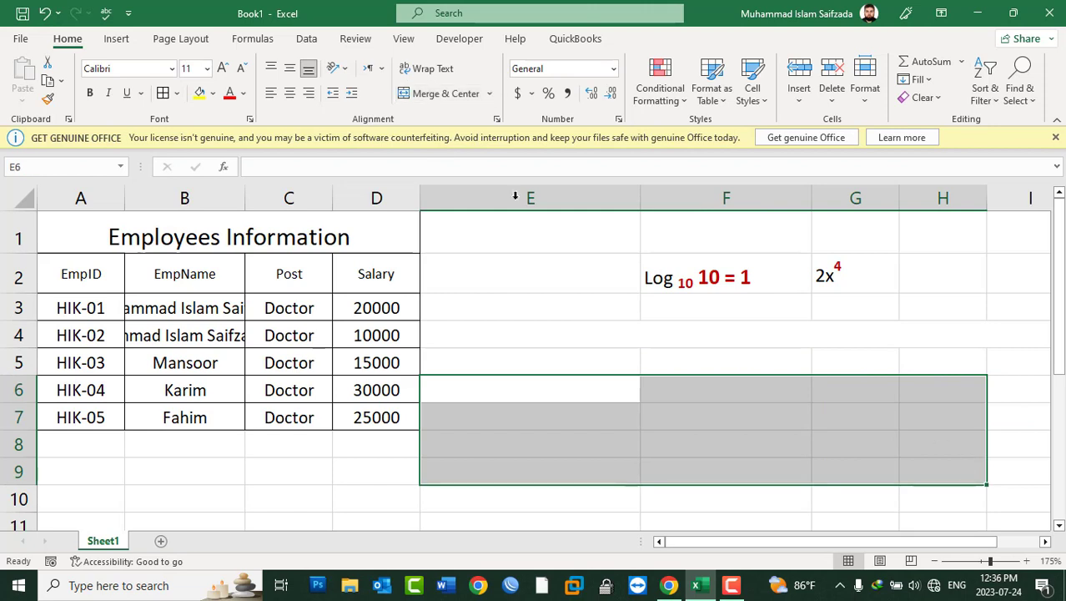
pyautogui.click(491, 93)
pyautogui.click(474, 163)
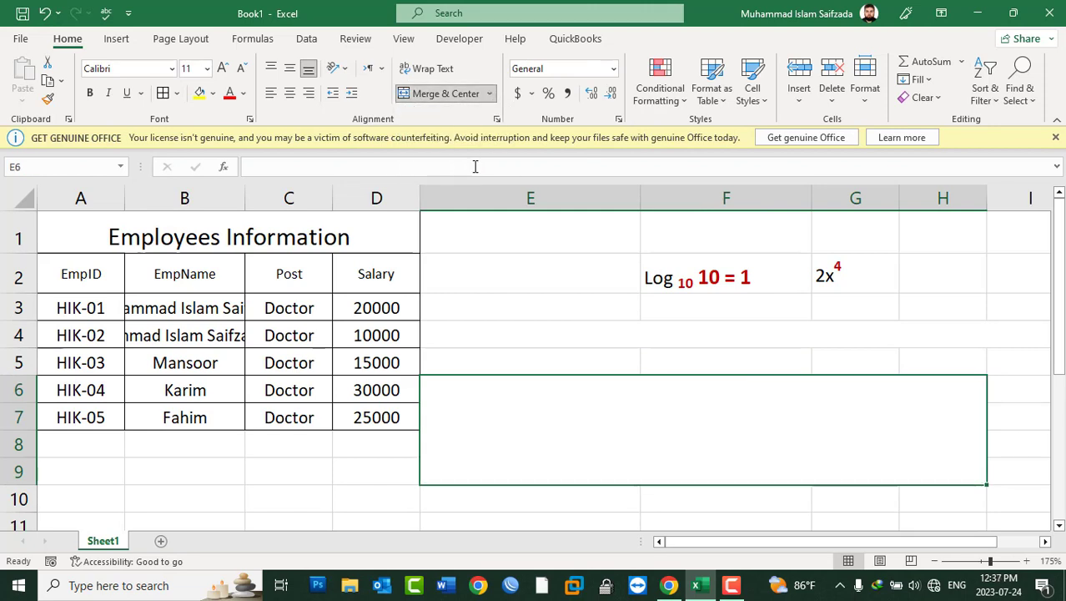
pyautogui.click(489, 93)
pyautogui.click(467, 181)
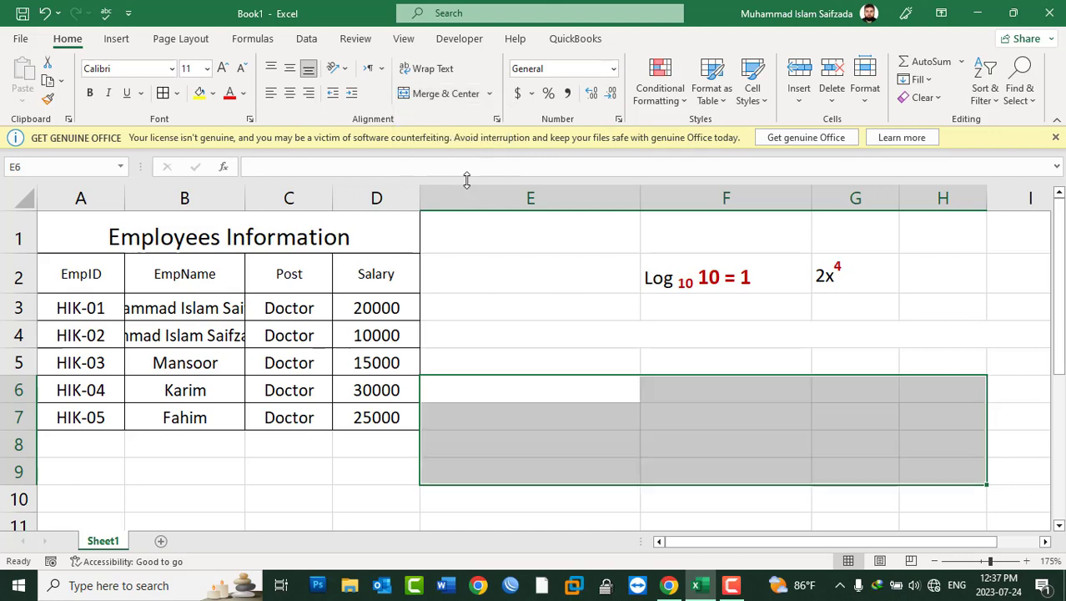
pyautogui.click(490, 93)
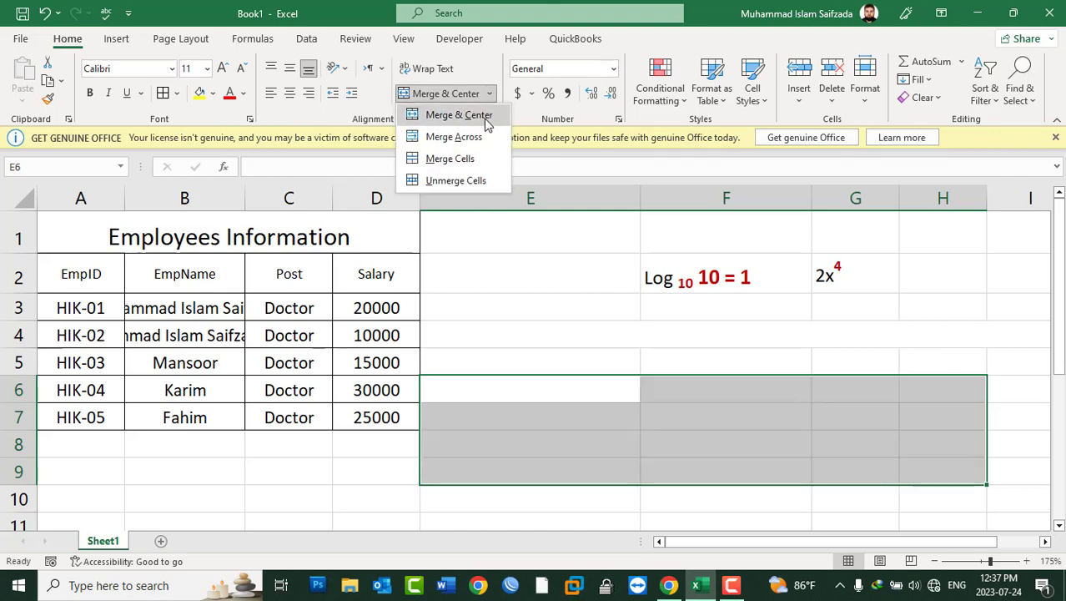
pyautogui.click(488, 123)
pyautogui.write('v')
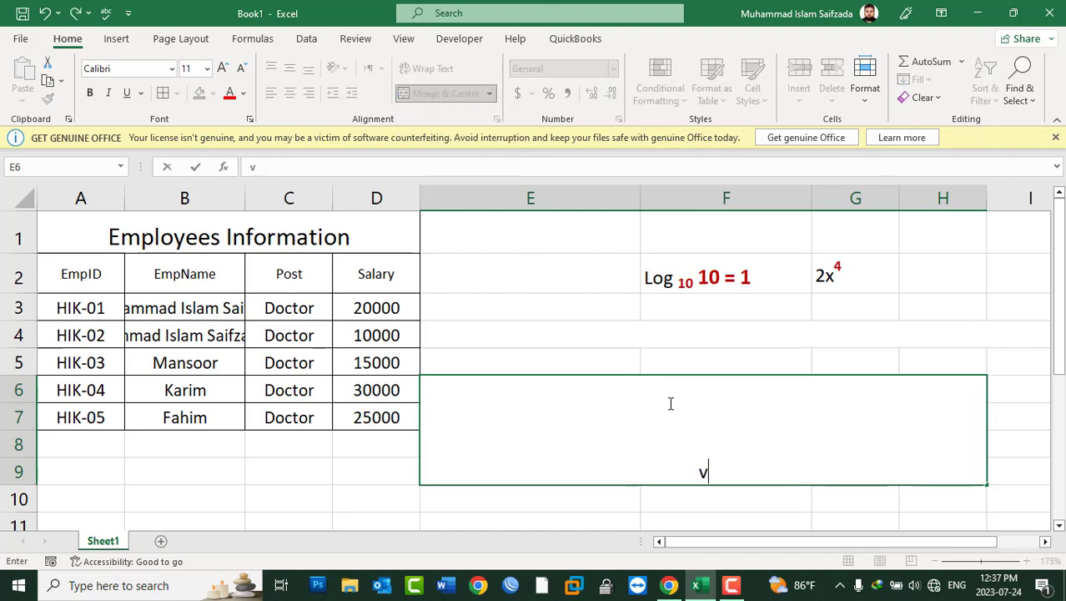
pyautogui.write('ccvvbcv')
pyautogui.press('Escape')
pyautogui.click(567, 298)
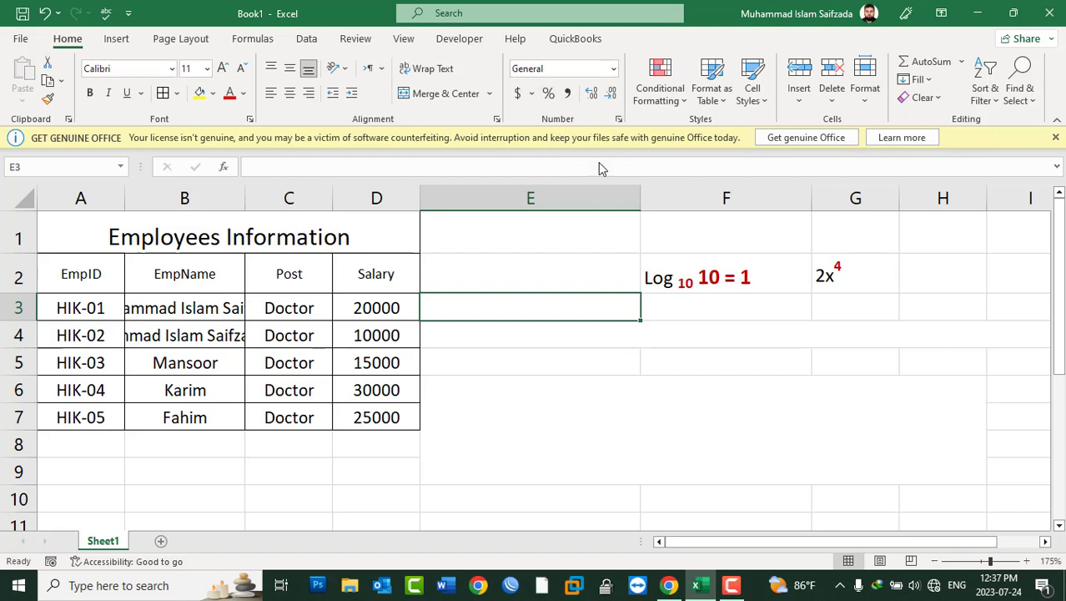
# Format salaries D3:D7 as Accounting, trying £ English (United Kingdom) before settling on $ English (United States).
pyautogui.moveTo(377, 308); pyautogui.dragTo(387, 423)
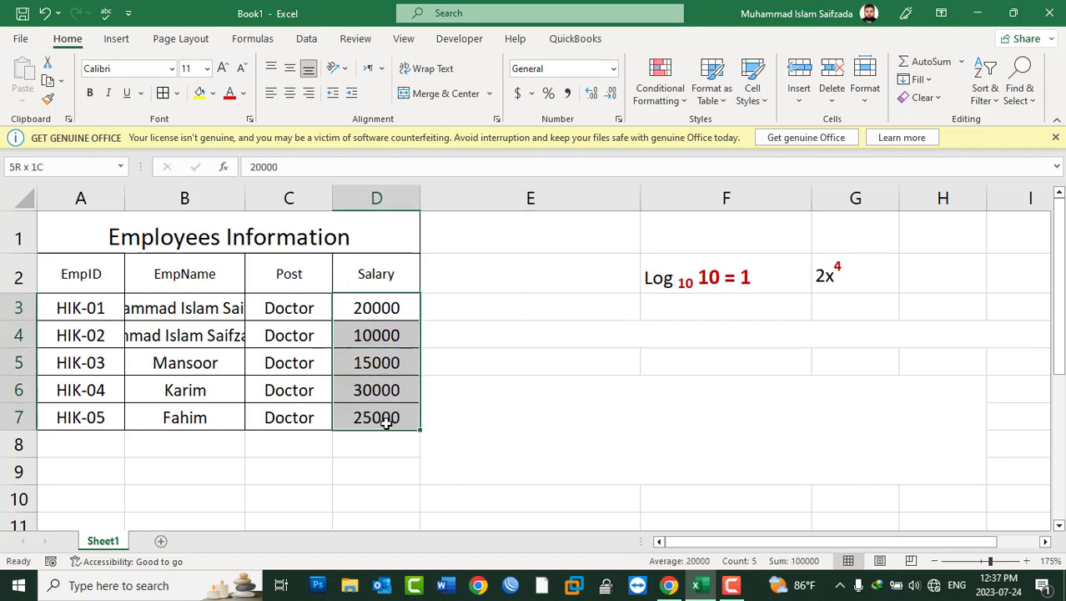
pyautogui.click(518, 93)
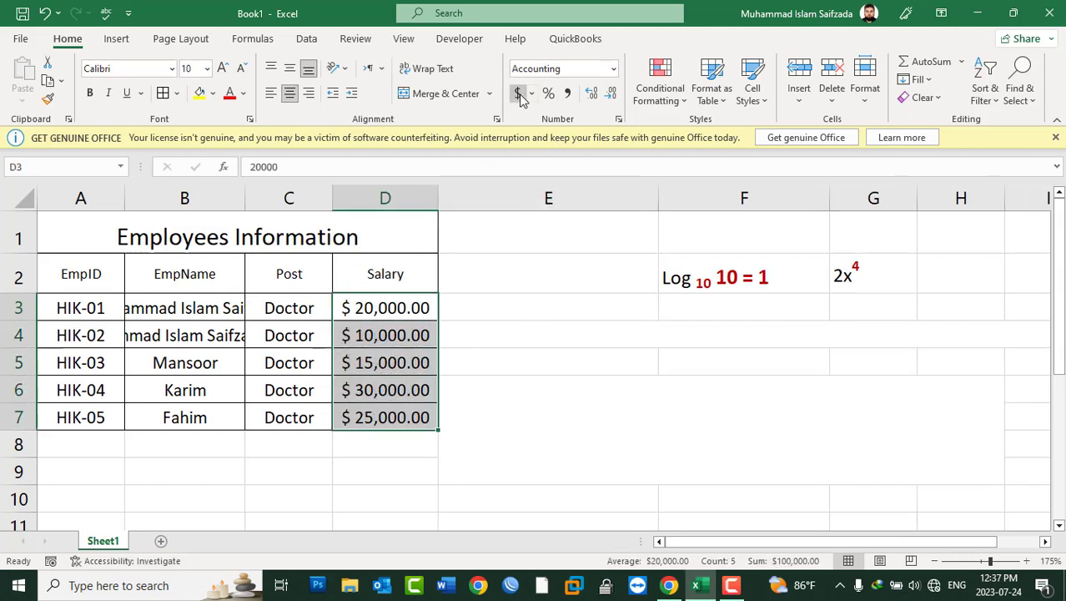
pyautogui.click(532, 93)
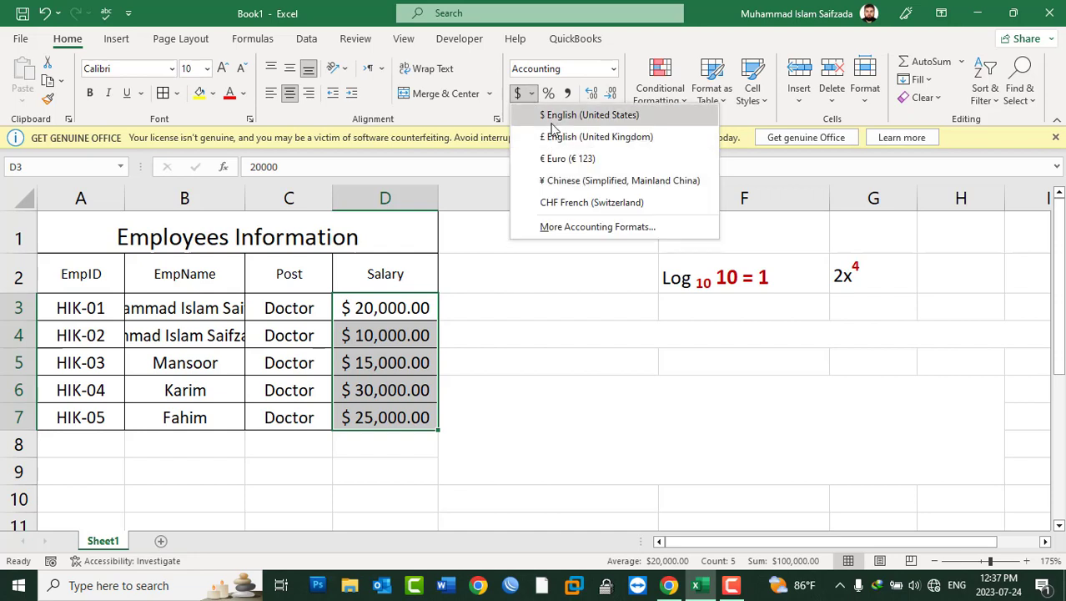
pyautogui.click(553, 136)
pyautogui.click(533, 94)
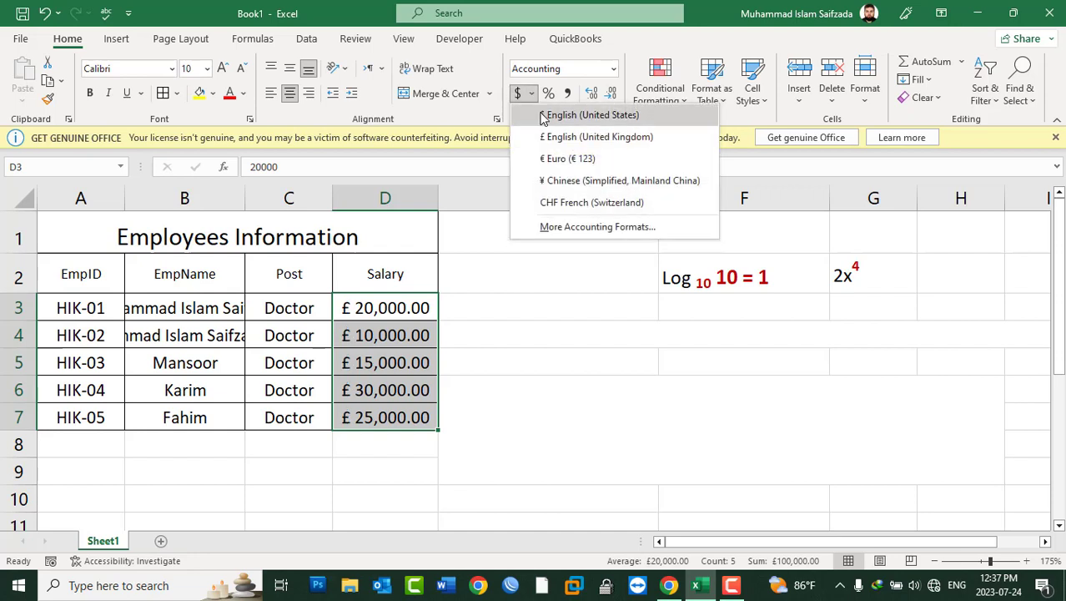
pyautogui.click(543, 117)
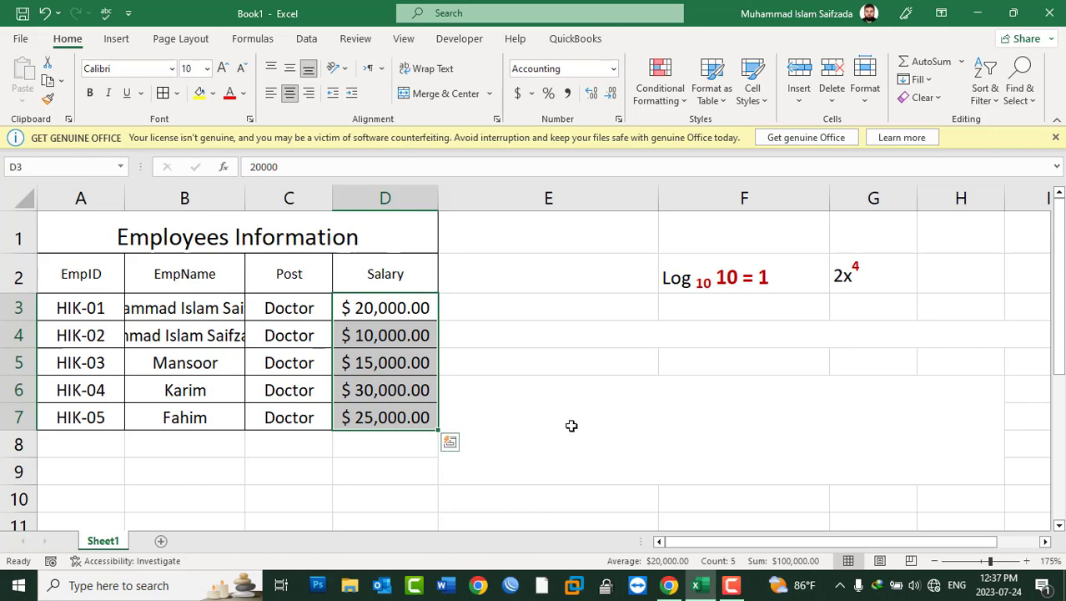
# Launch Windows Control Panel by running 'control' from the Run prompt.
pyautogui.press('super+r')
pyautogui.write('cont')
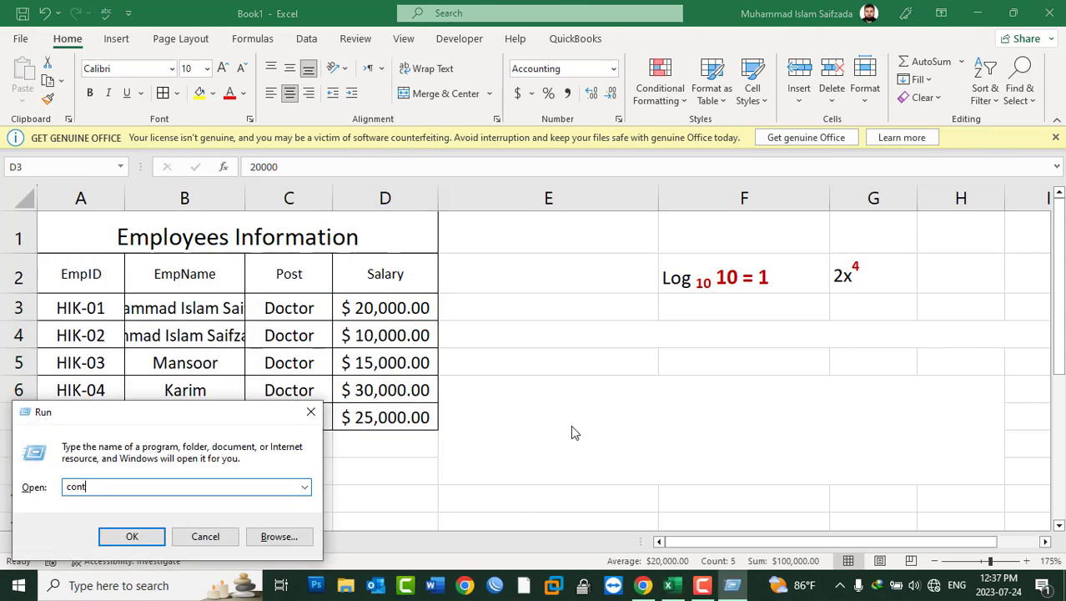
pyautogui.write('rol')
pyautogui.press('Return')
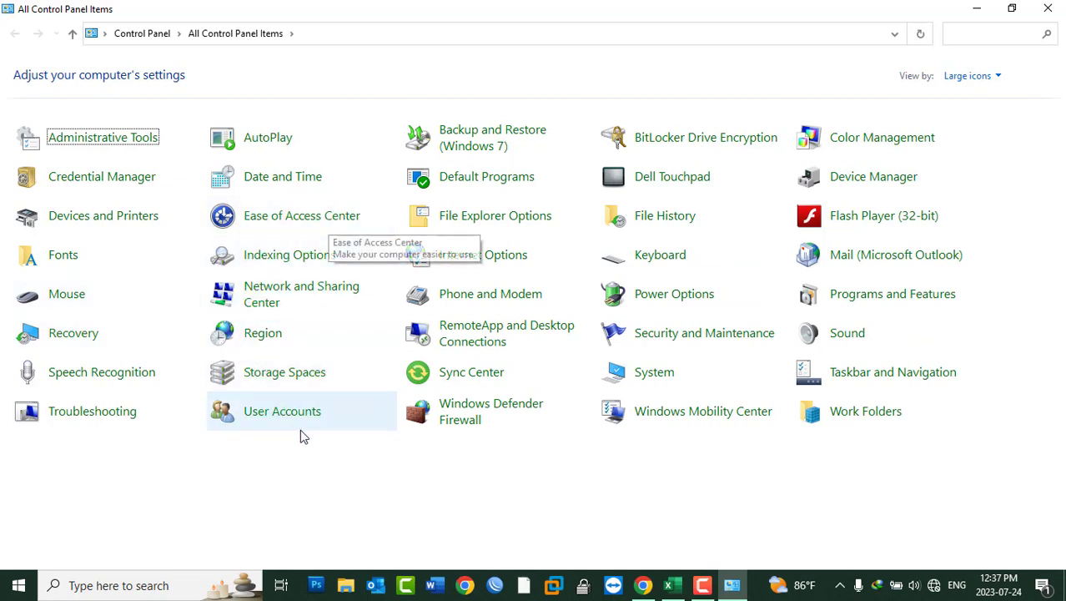
# In Region's additional settings, set the Currency symbol to AFN, confirm, and return to Excel.
pyautogui.click(256, 332)
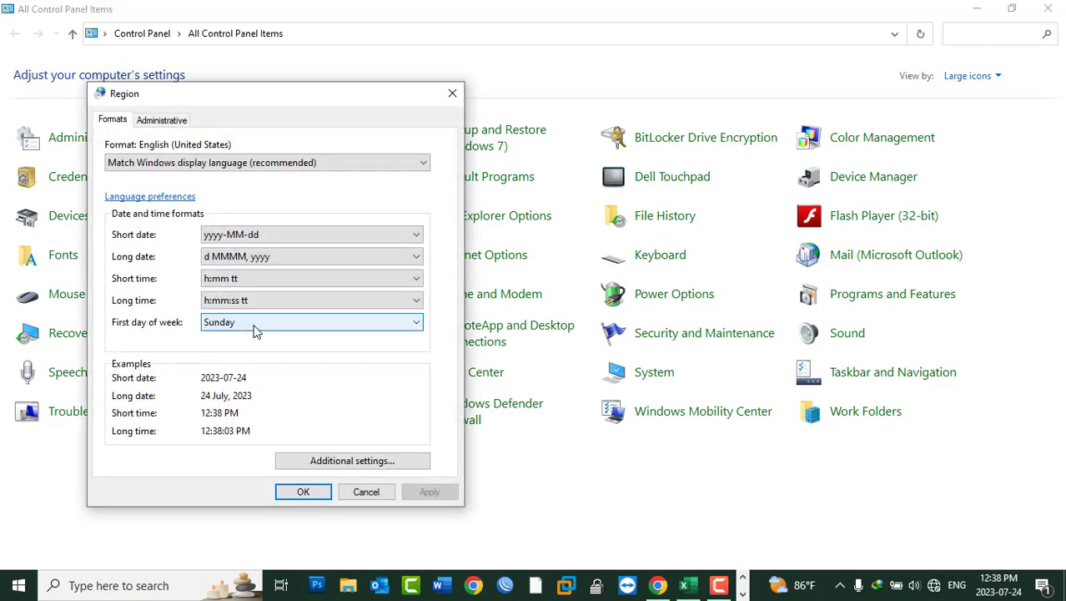
pyautogui.click(358, 461)
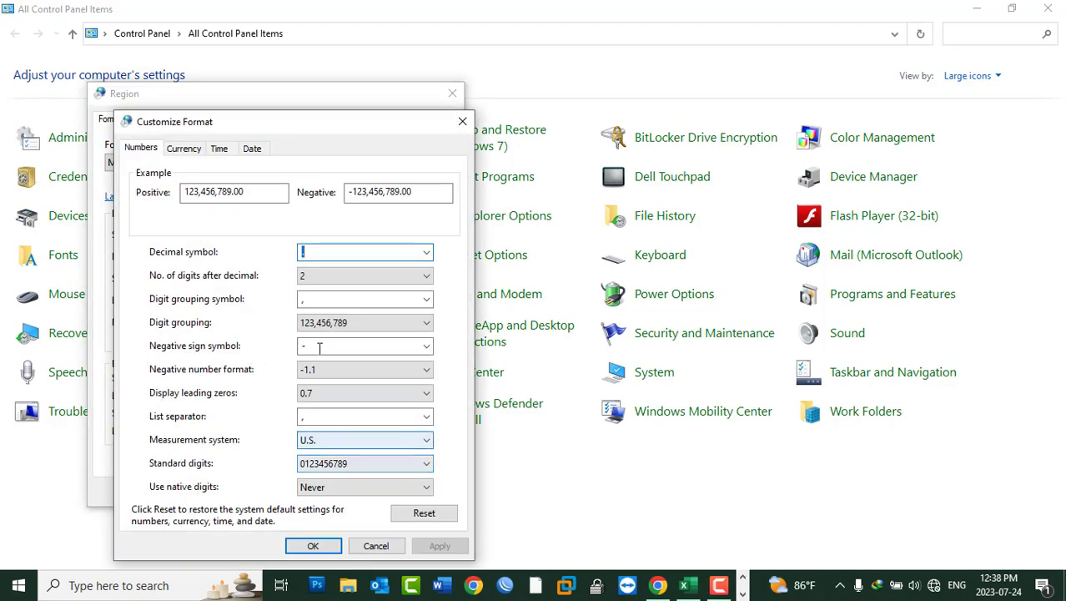
pyautogui.click(190, 148)
pyautogui.moveTo(252, 125); pyautogui.dragTo(295, 101)
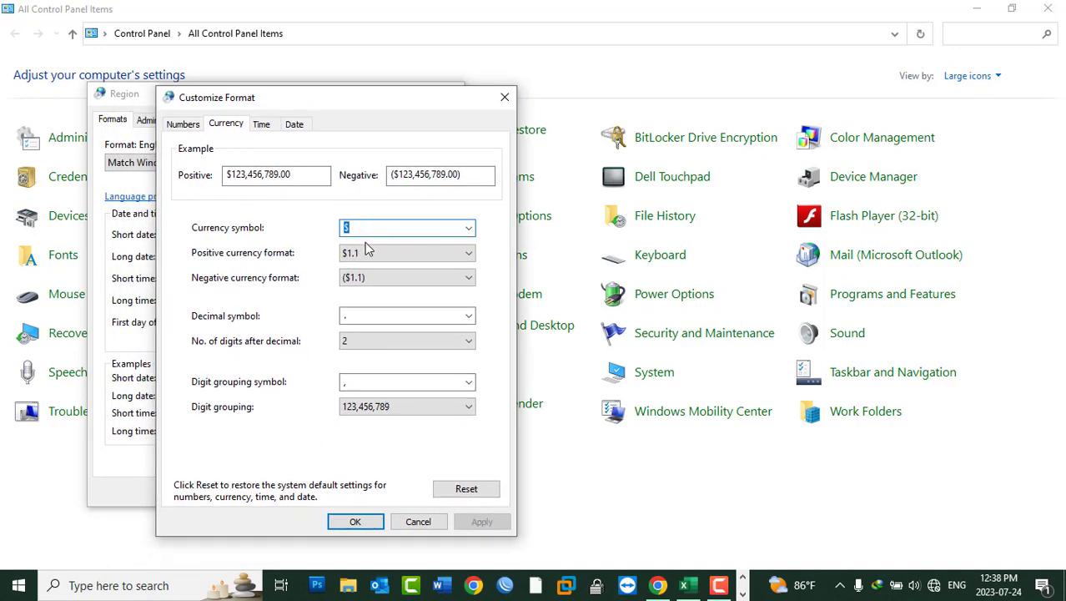
pyautogui.write('AFN')
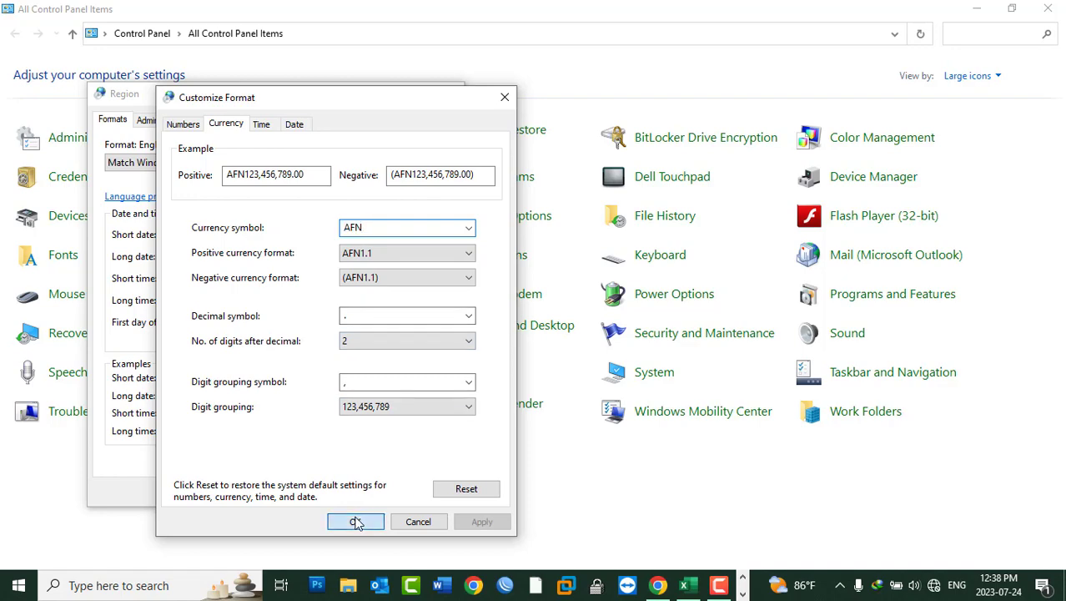
pyautogui.click(356, 521)
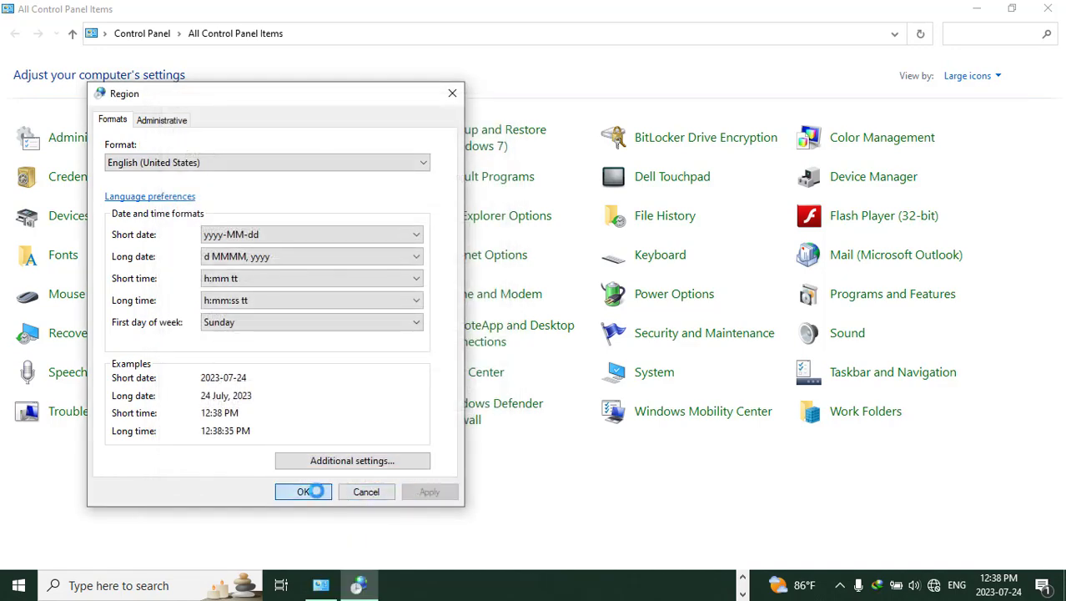
pyautogui.click(1048, 10)
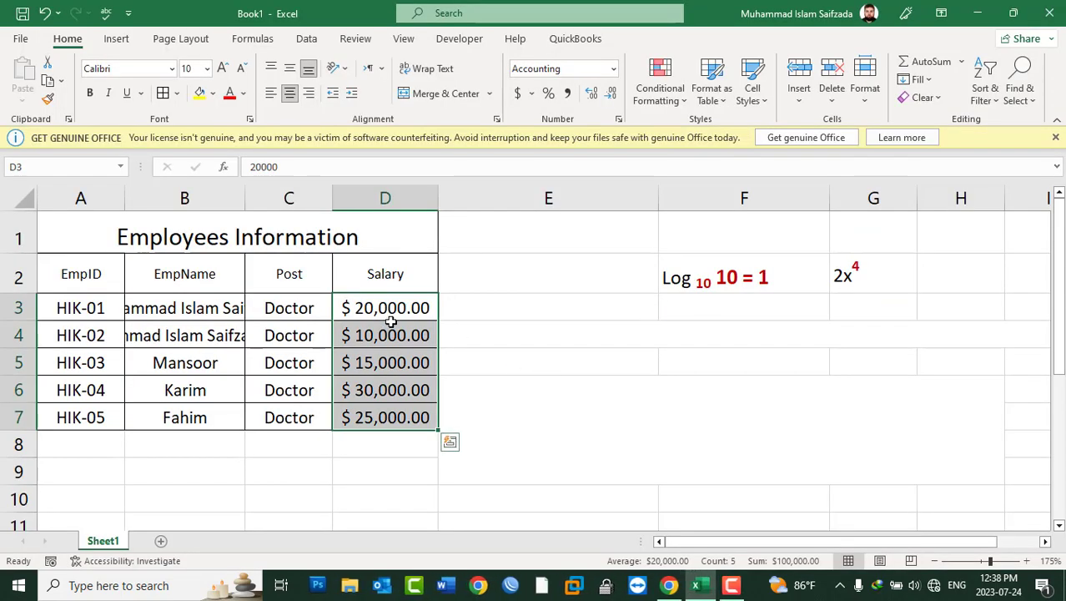
# Try AFN, $ and Percent Style on D3:D7, then settle on Comma Style showing 20,000.00.
pyautogui.click(532, 93)
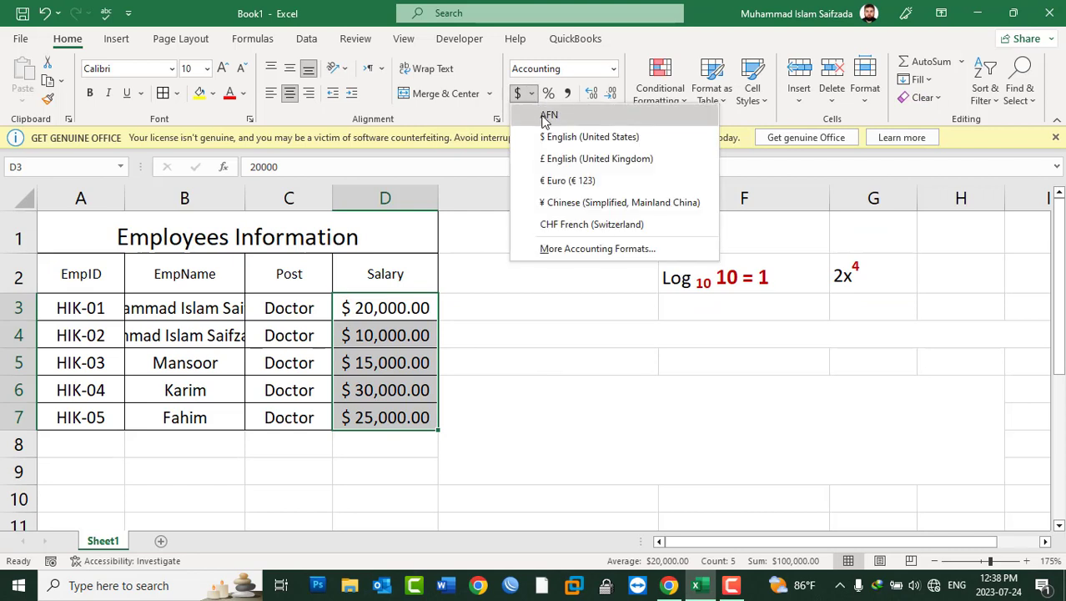
pyautogui.click(543, 117)
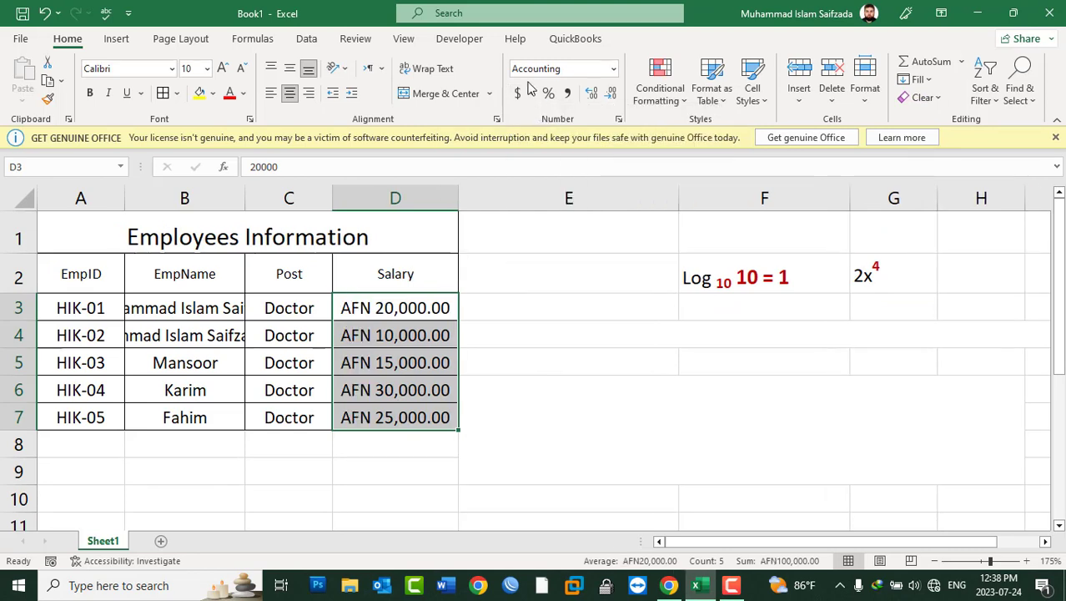
pyautogui.click(532, 93)
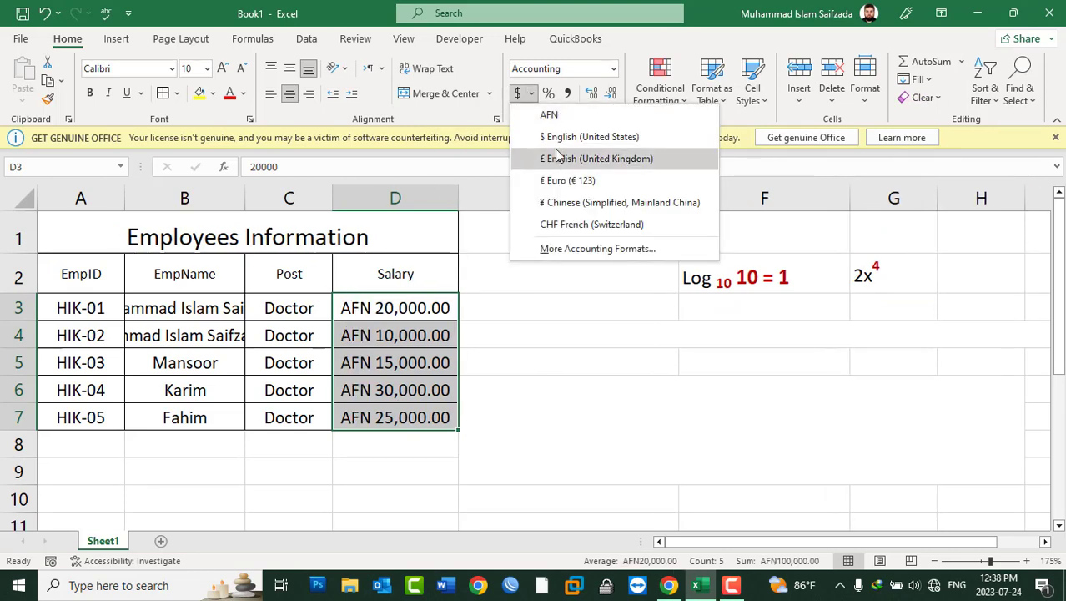
pyautogui.click(558, 138)
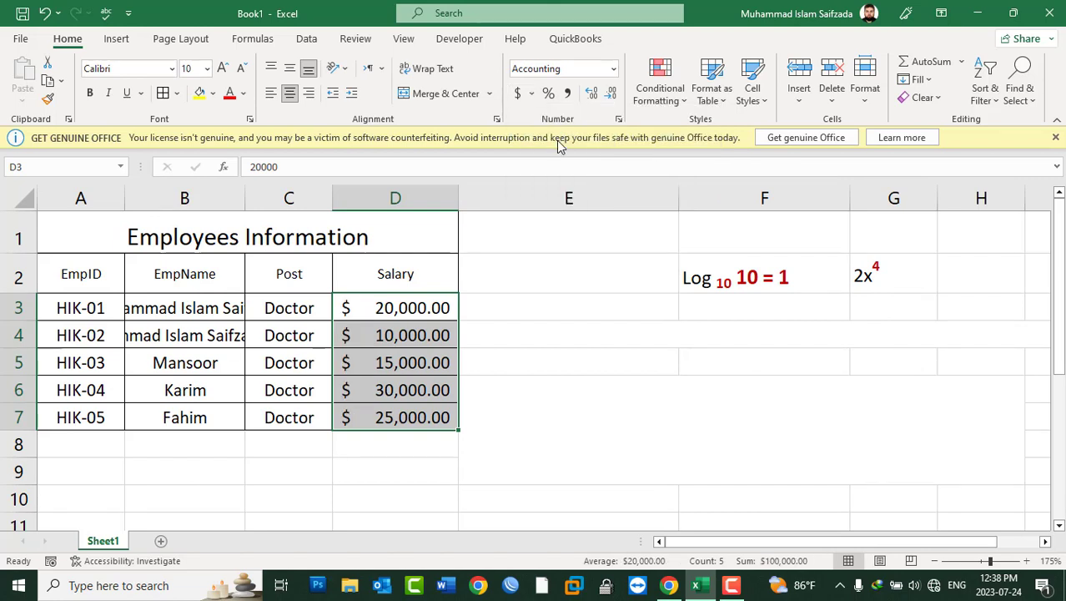
pyautogui.click(550, 95)
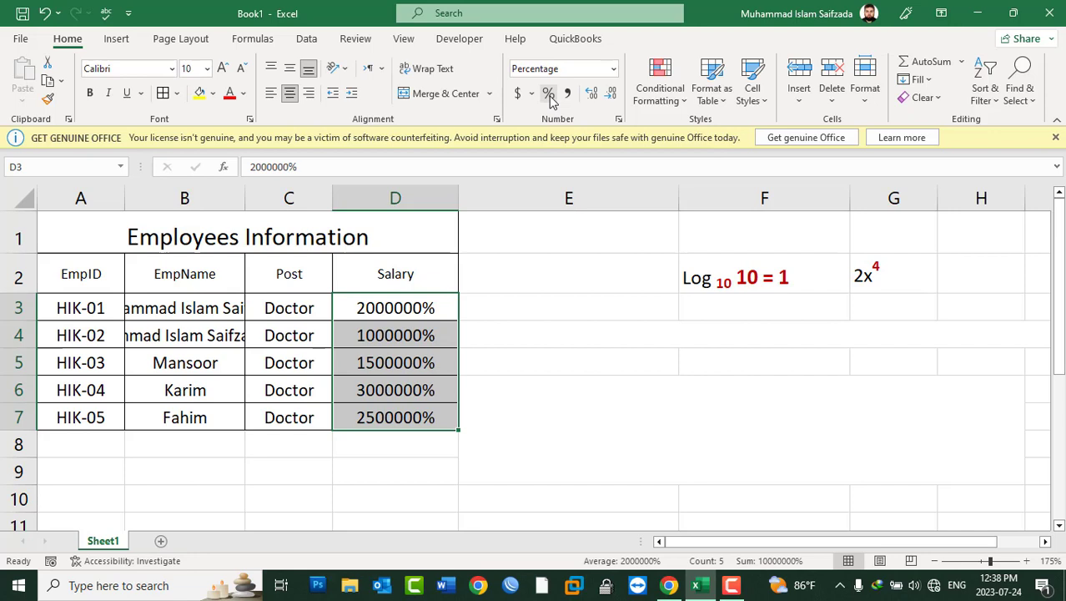
pyautogui.click(518, 94)
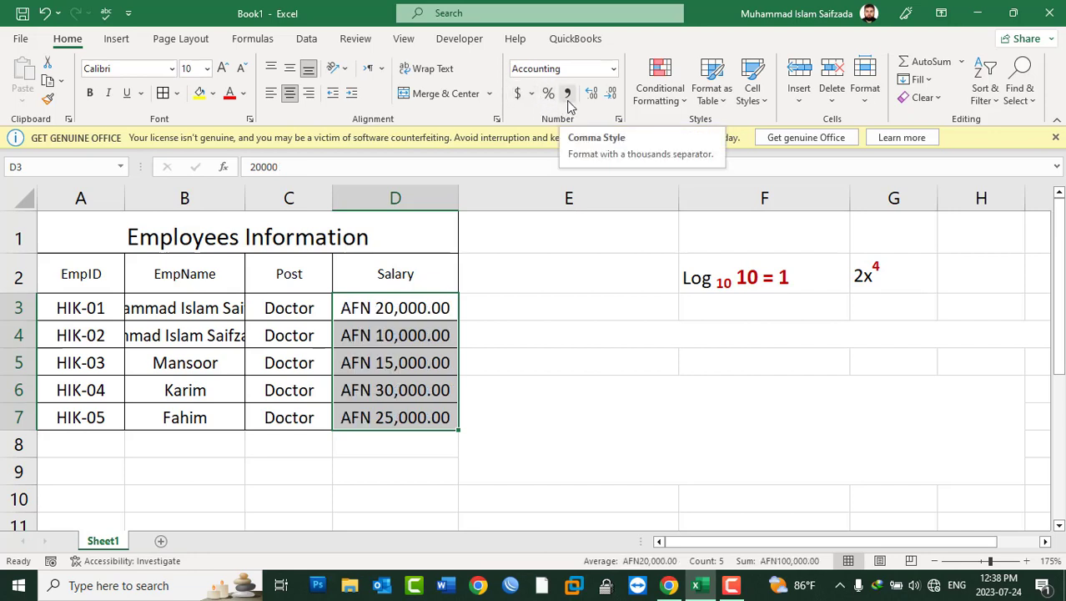
pyautogui.click(568, 95)
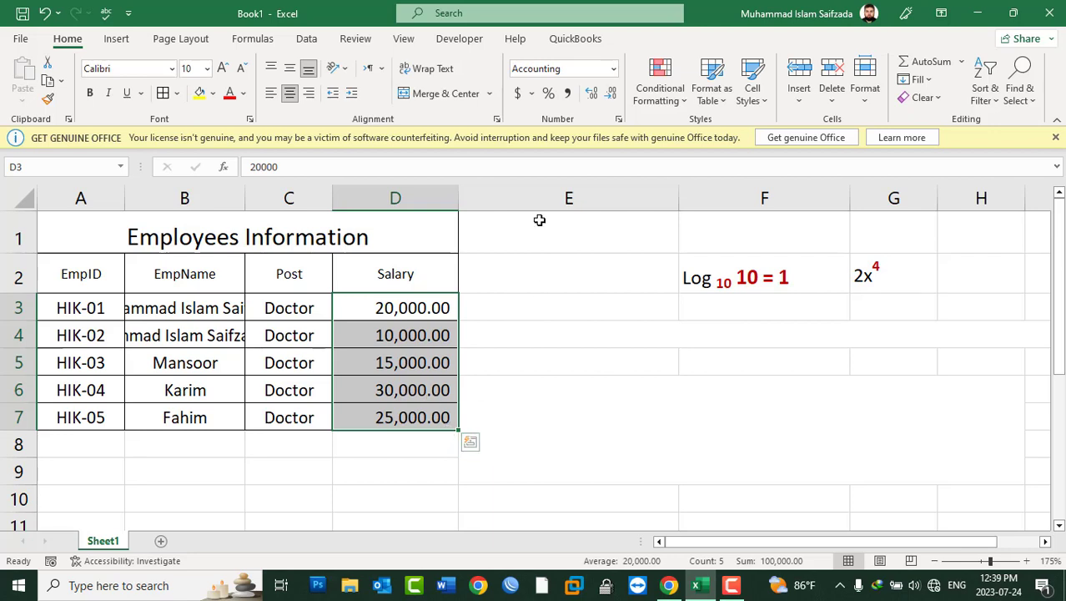
# Add, then remove decimal places on the salaries, leaving whole numbers like 30,000 and 25,000.
pyautogui.click(591, 96)
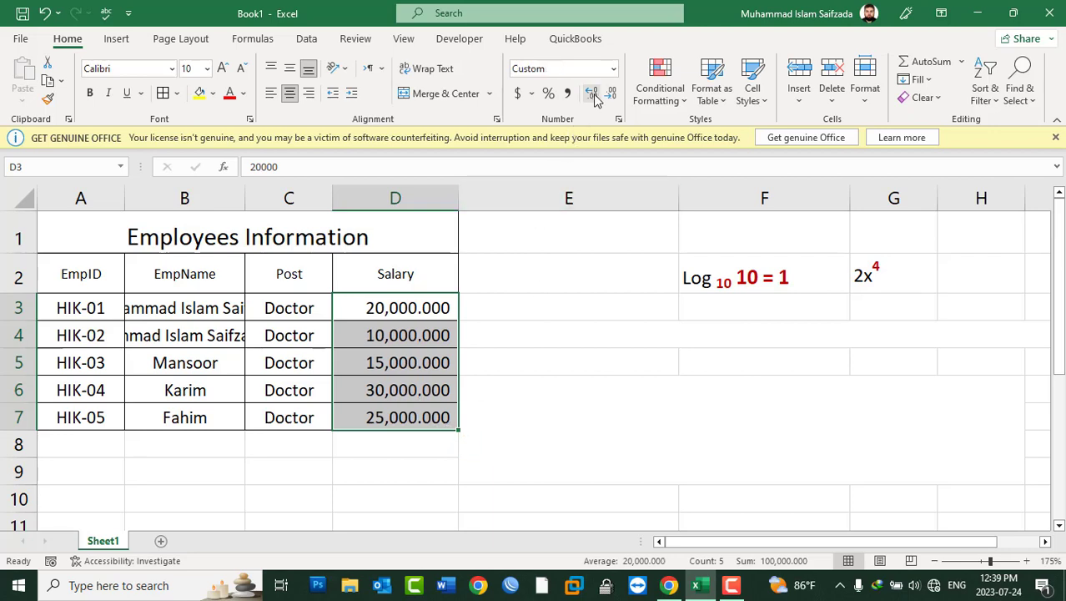
pyautogui.click(593, 95)
pyautogui.click(610, 94)
pyautogui.click(610, 95)
pyautogui.click(610, 94)
pyautogui.click(610, 94)
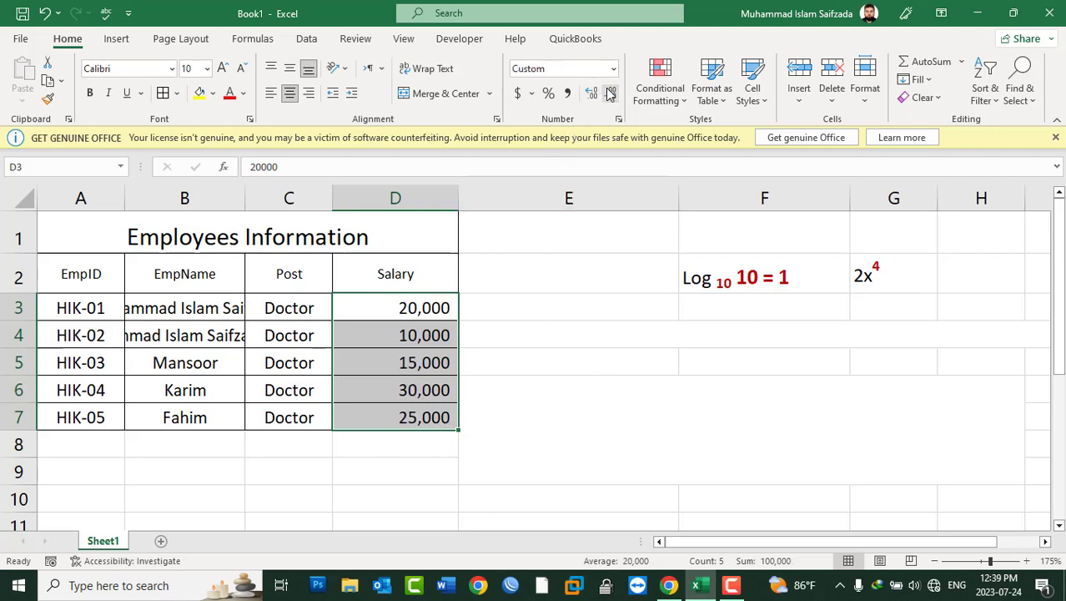
# Scroll the worksheet to bring the blank rows under the table into view.
pyautogui.scroll(-1, 503, 278)
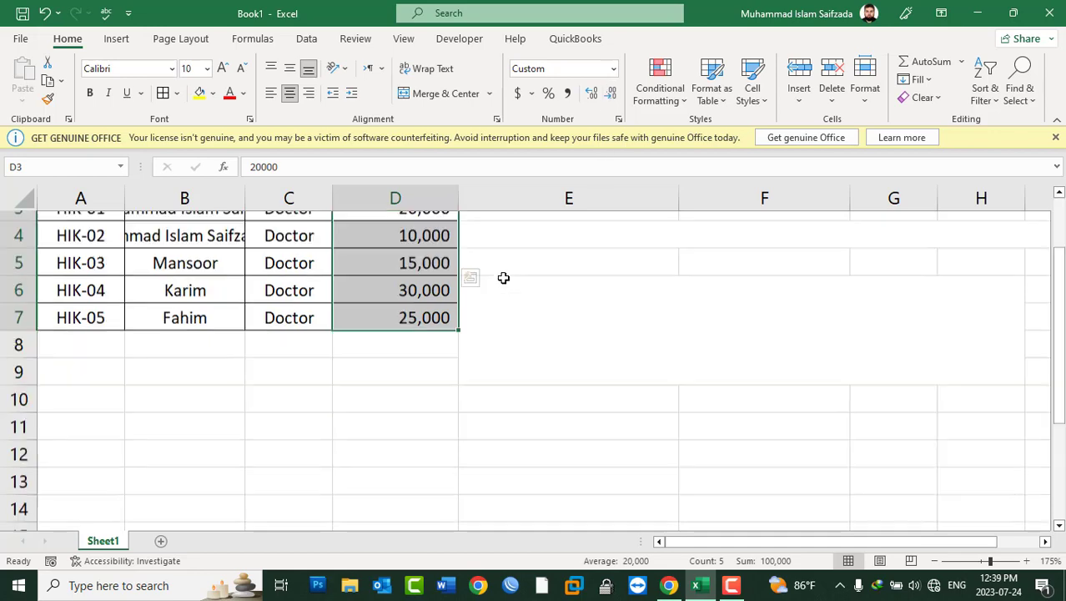
pyautogui.scroll(-6, 393, 292)
pyautogui.scroll(3, 319, 325)
pyautogui.scroll(2, 198, 332)
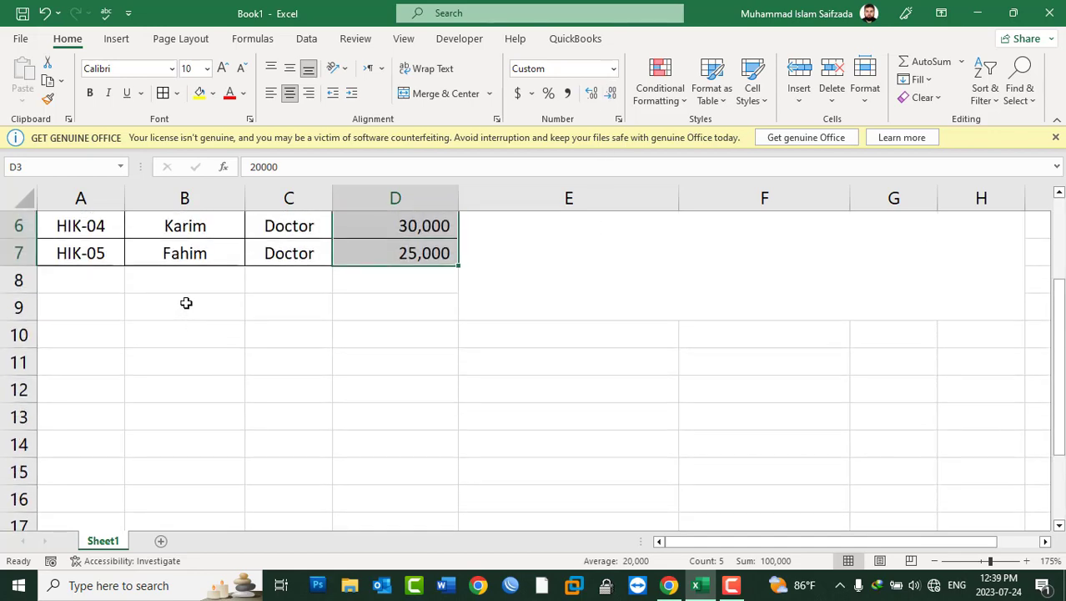
# Enter 18950.60 in B9 and 12500.8 in B10, correcting the stray trailing dot.
pyautogui.click(186, 303)
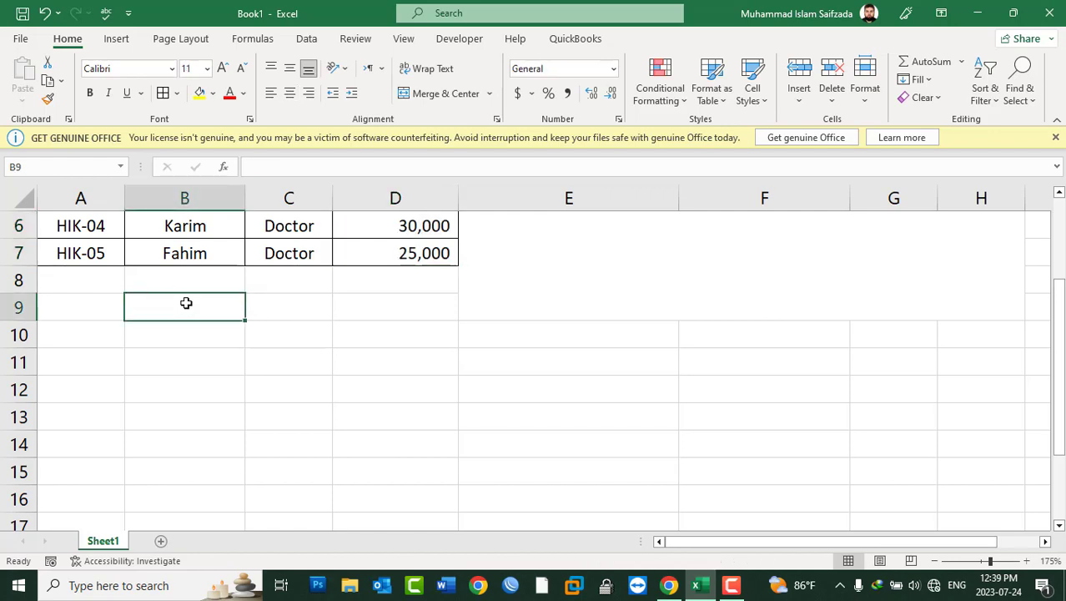
pyautogui.write('189')
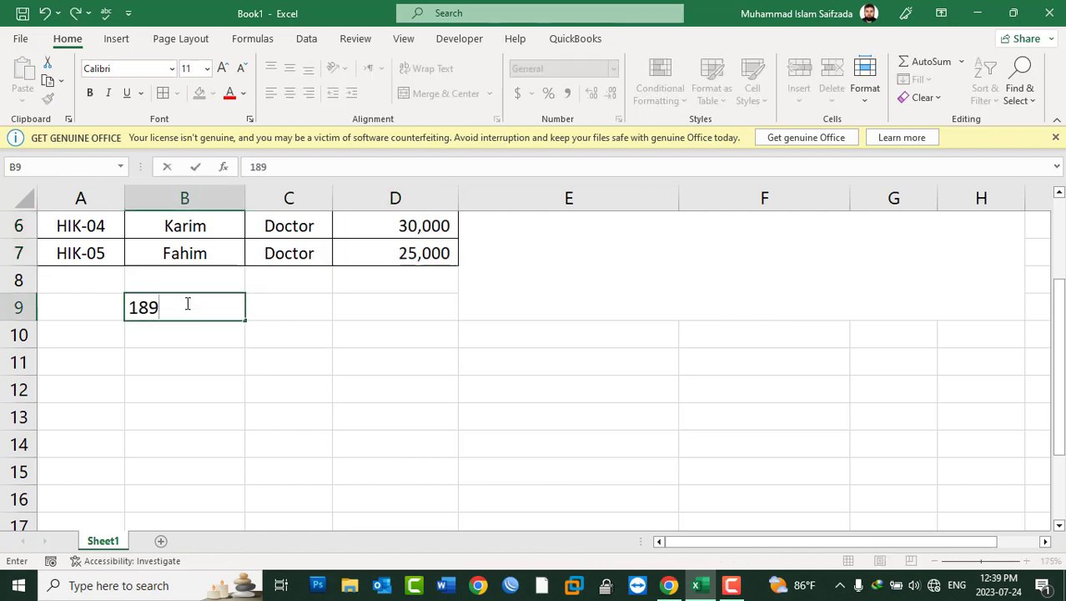
pyautogui.write('50.60')
pyautogui.press('Return')
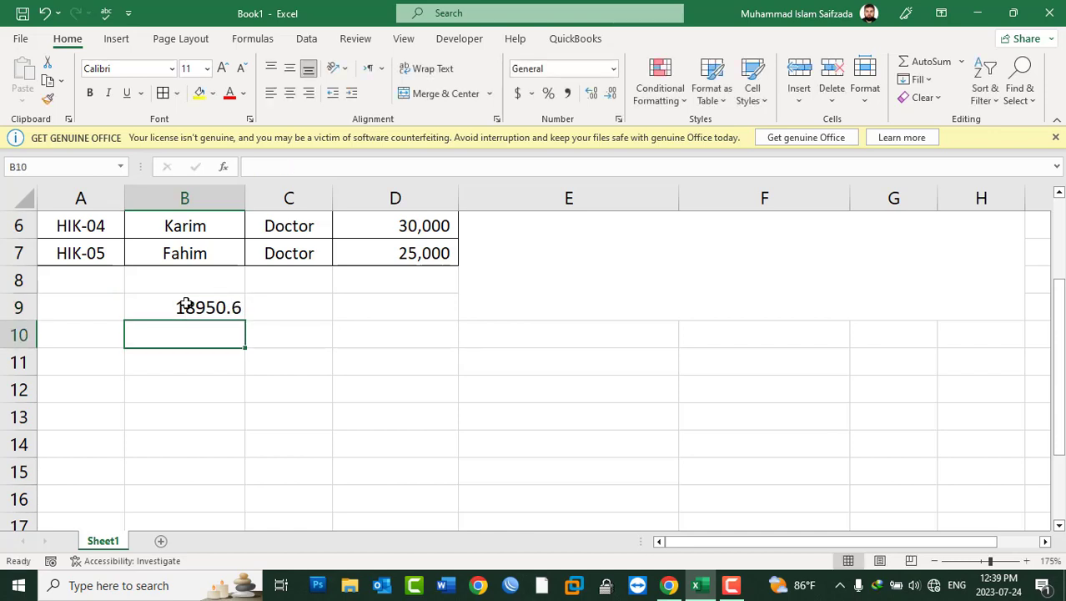
pyautogui.write('12')
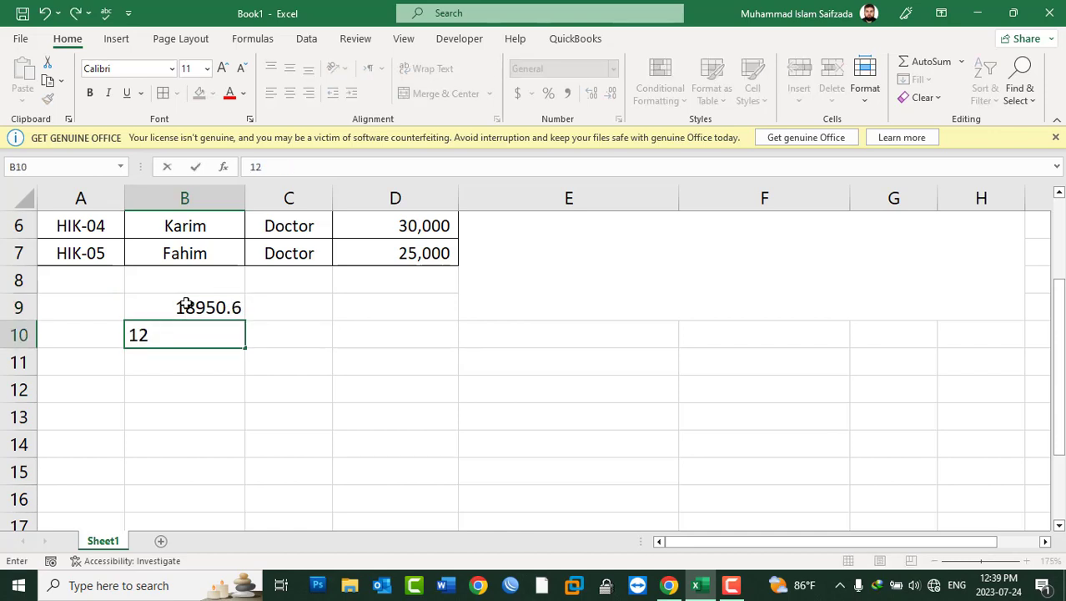
pyautogui.write('50')
pyautogui.write('0.')
pyautogui.write('8')
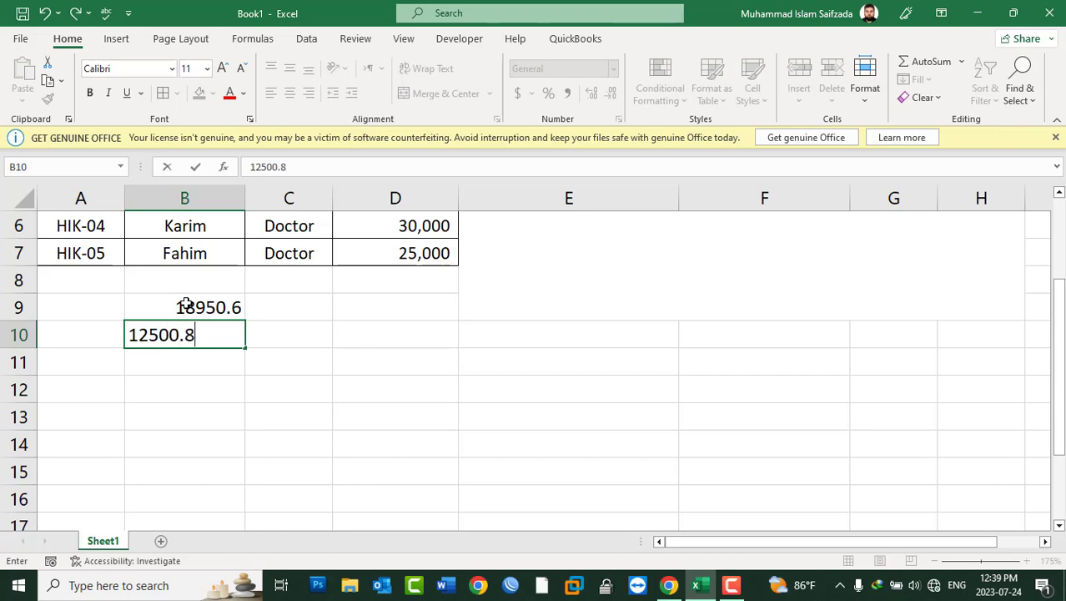
pyautogui.write('.')
pyautogui.press('Return')
pyautogui.press('Up')
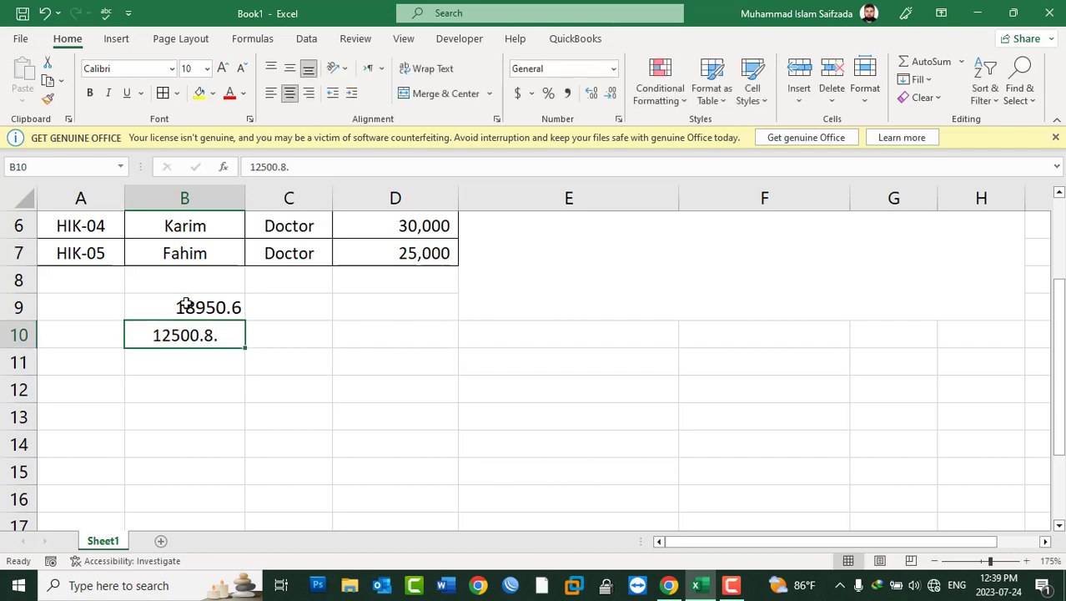
pyautogui.press('BackSpace')
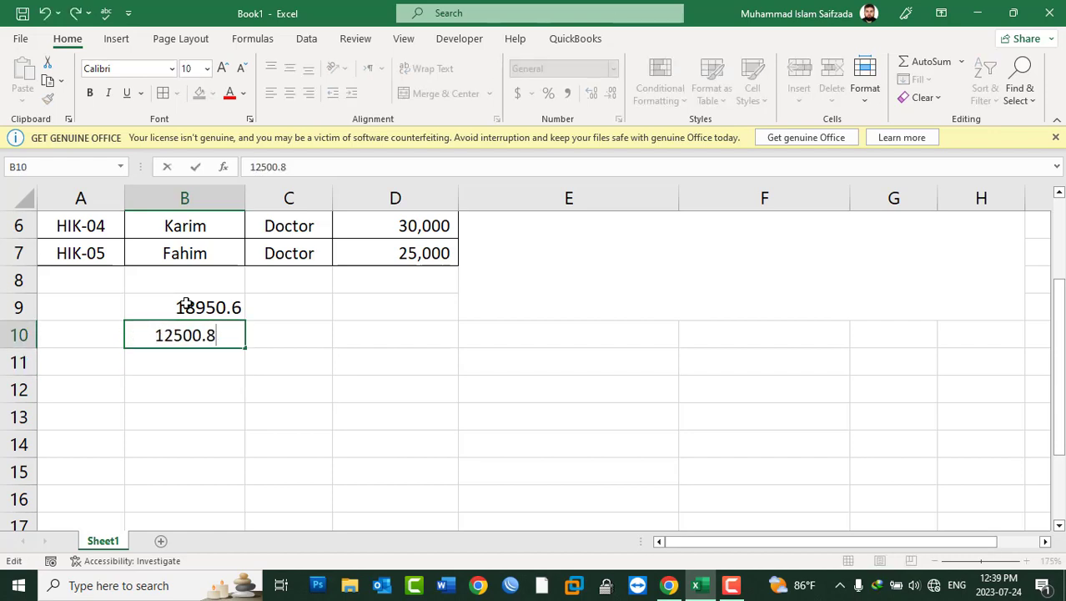
pyautogui.press('Return')
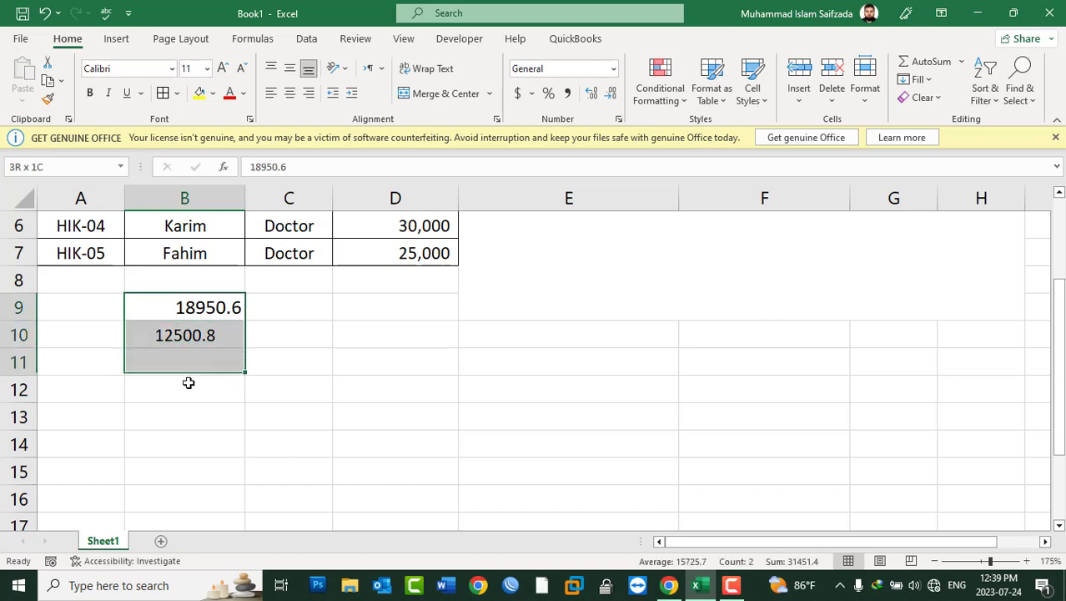
# Centre the new numbers in B9 and B10.
pyautogui.moveTo(185, 306); pyautogui.dragTo(188, 417)
pyautogui.click(289, 92)
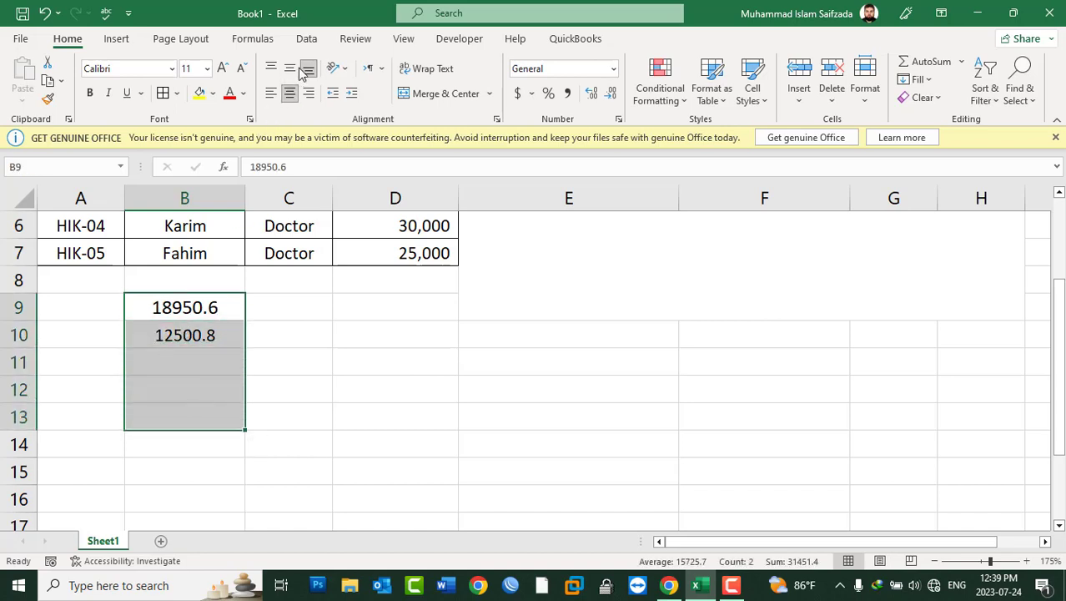
pyautogui.click(223, 313)
pyautogui.click(227, 336)
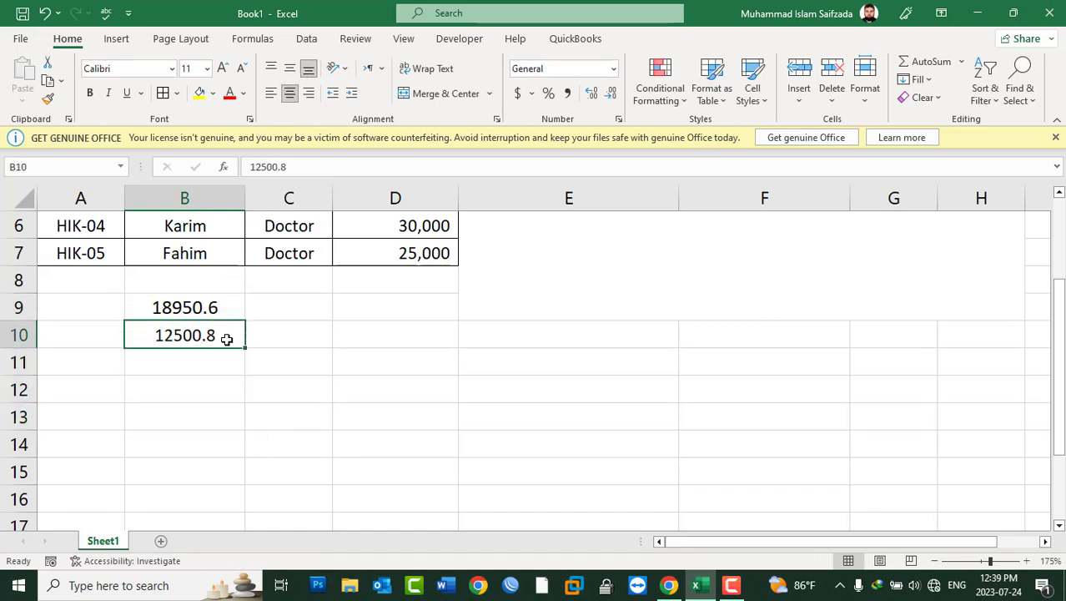
pyautogui.click(221, 309)
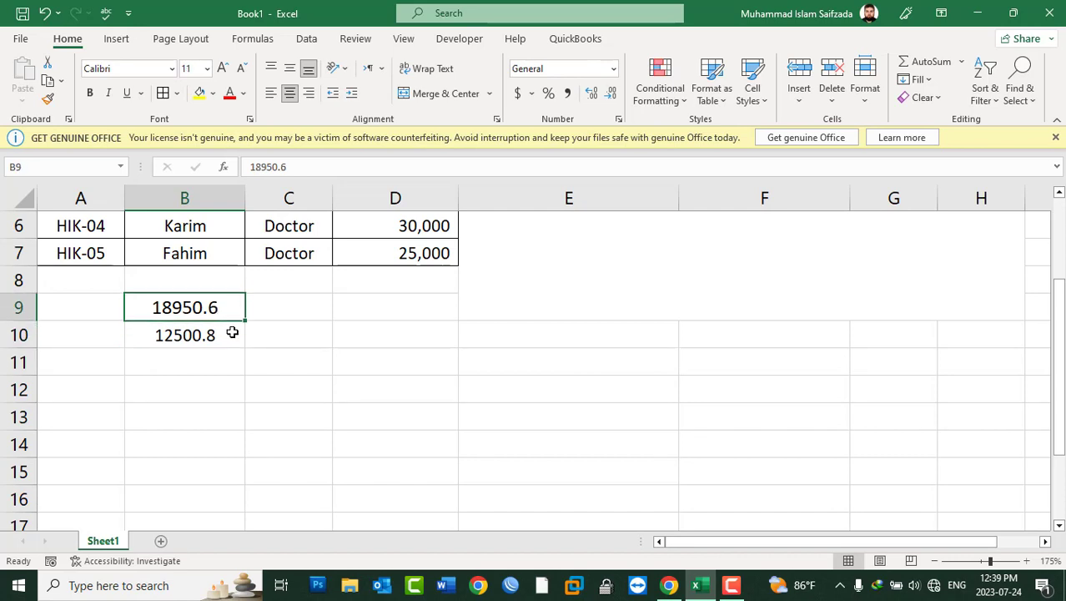
# Vary B9:B10 between zero and three decimal places, ending on whole numbers 18951 and 12501.
pyautogui.moveTo(212, 309); pyautogui.dragTo(208, 334)
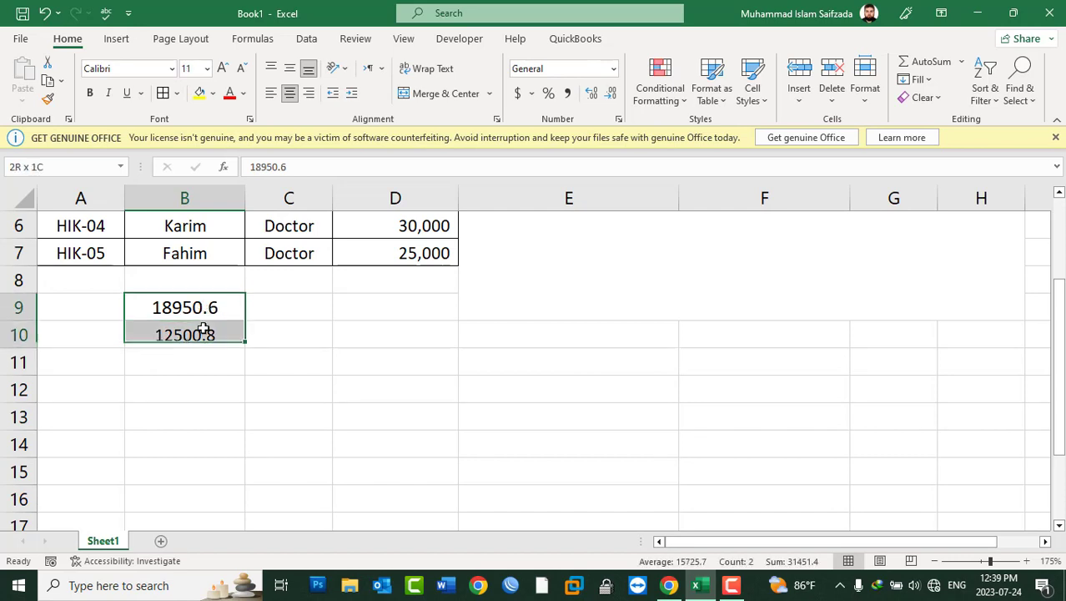
pyautogui.click(611, 93)
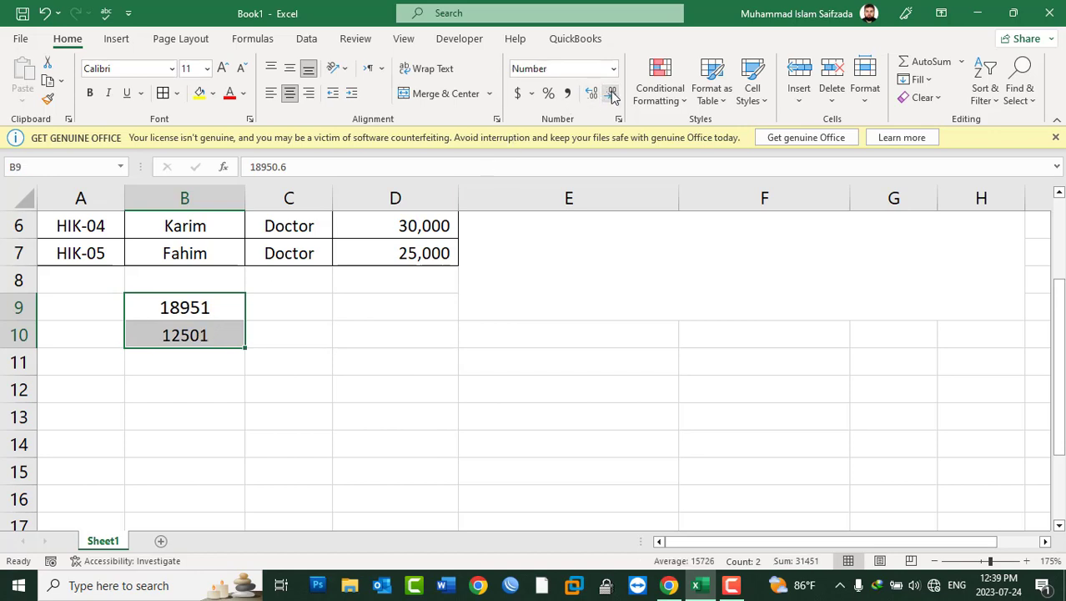
pyautogui.click(591, 93)
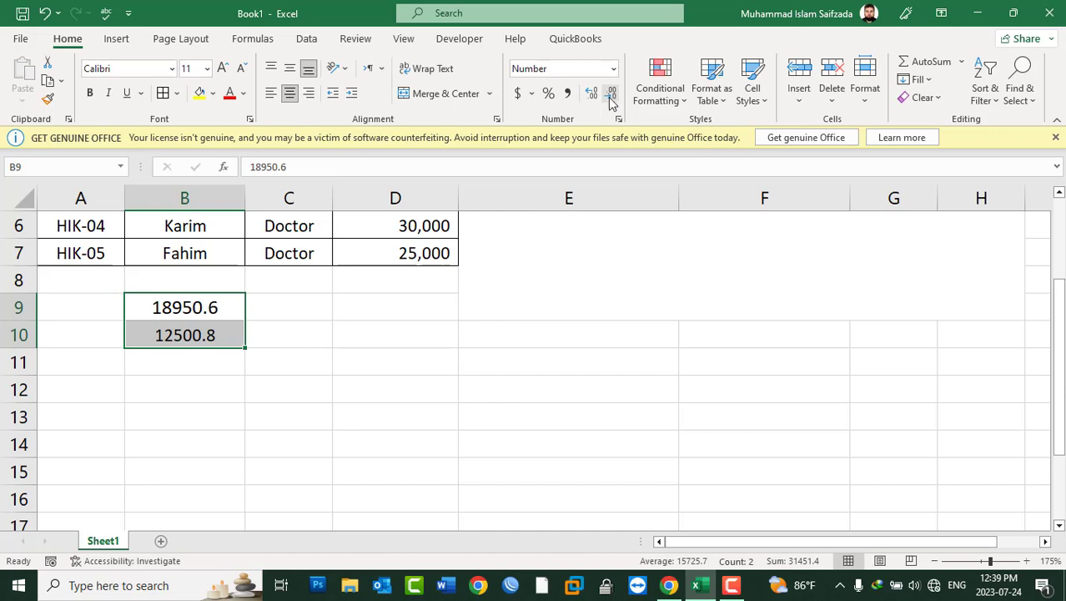
pyautogui.click(612, 94)
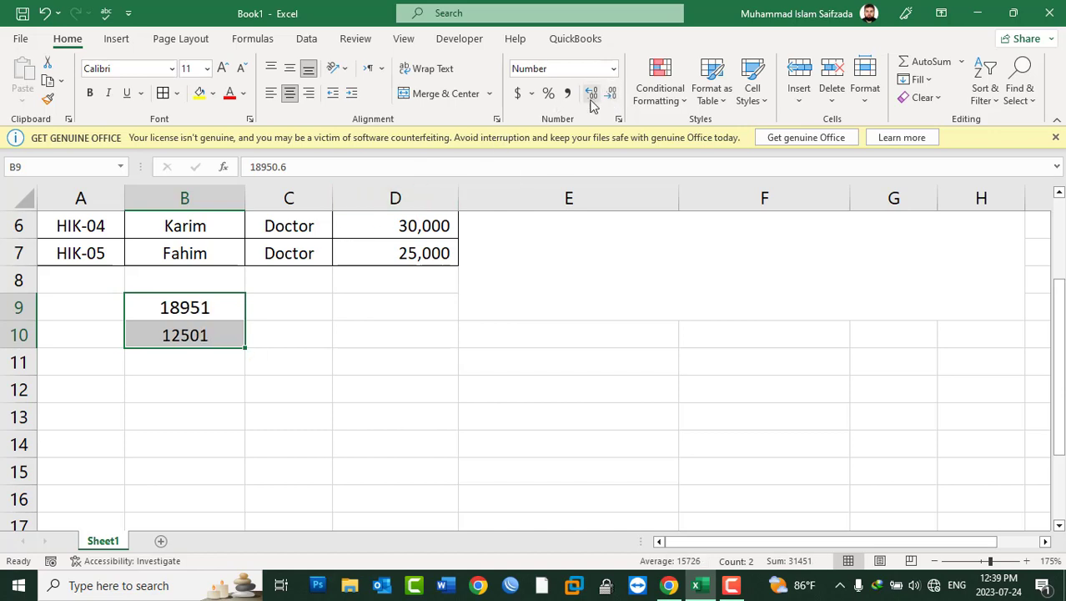
pyautogui.click(592, 94)
pyautogui.click(591, 94)
pyautogui.click(590, 95)
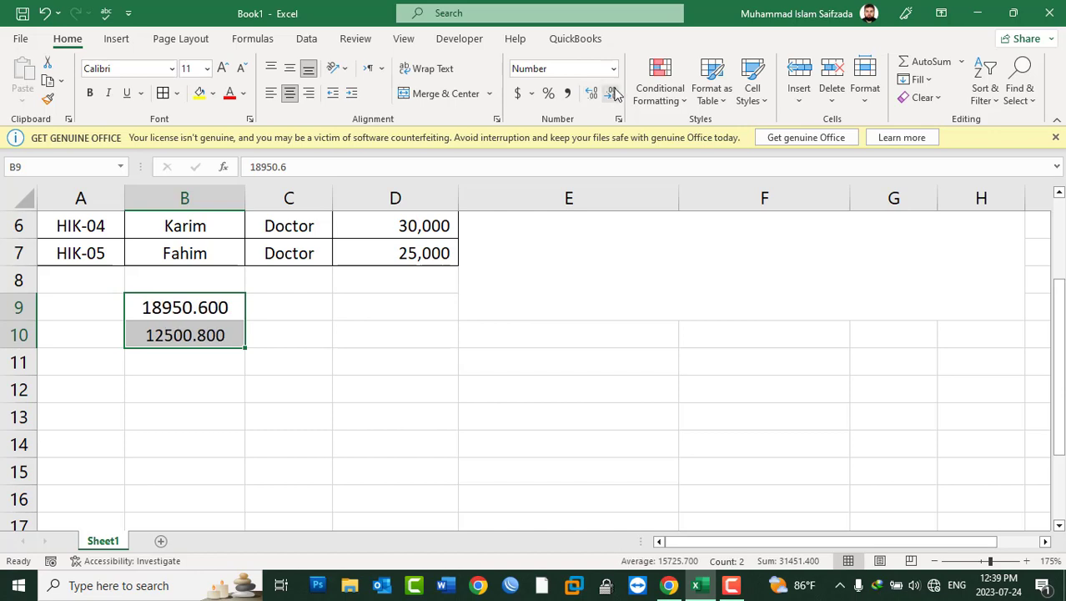
pyautogui.click(611, 94)
pyautogui.click(612, 93)
pyautogui.click(611, 93)
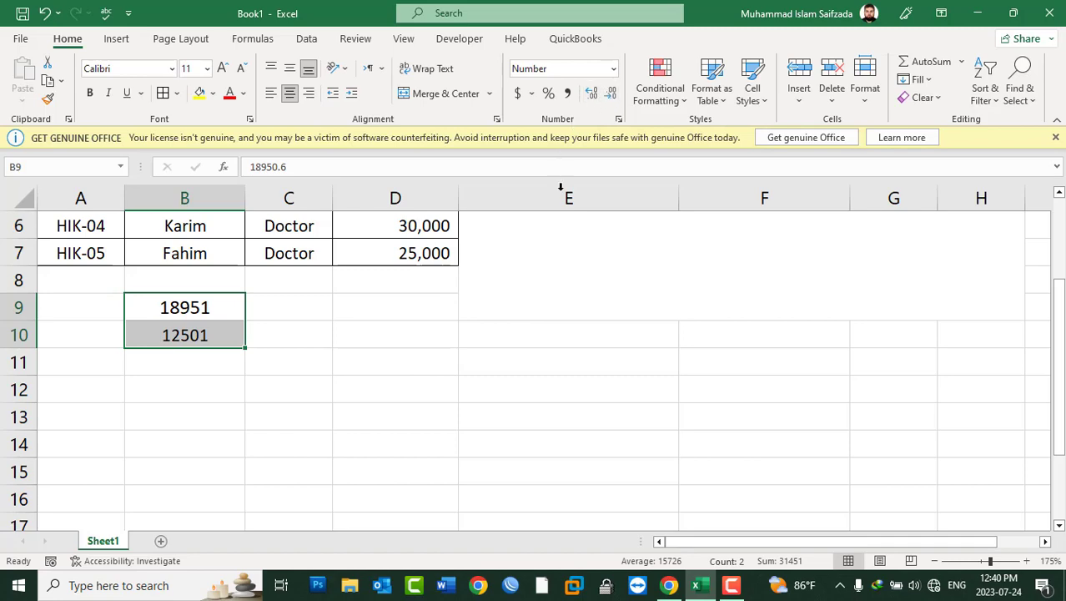
pyautogui.click(618, 119)
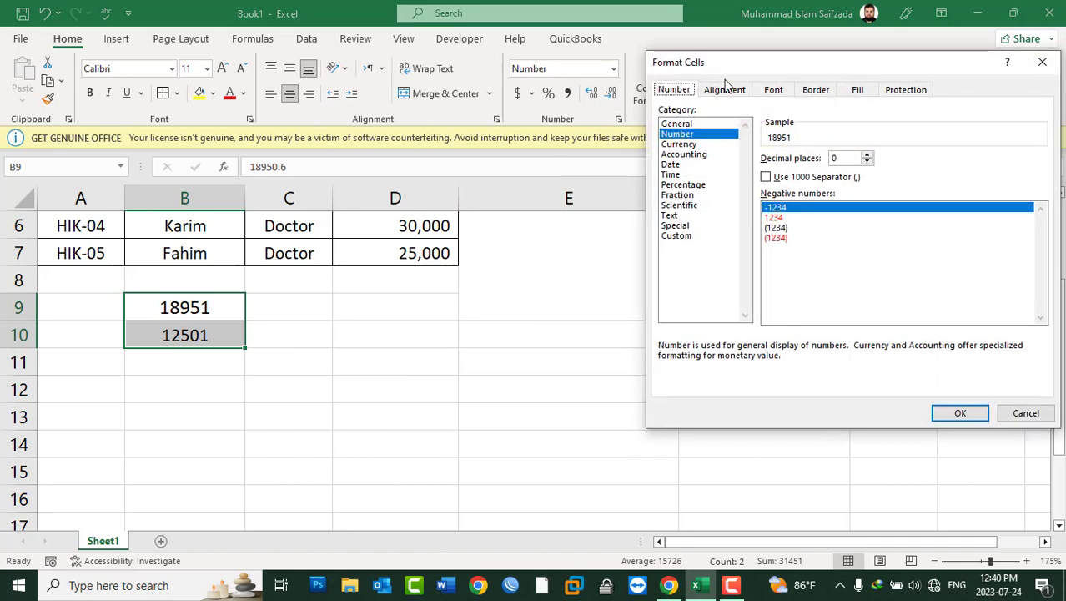
pyautogui.click(725, 86)
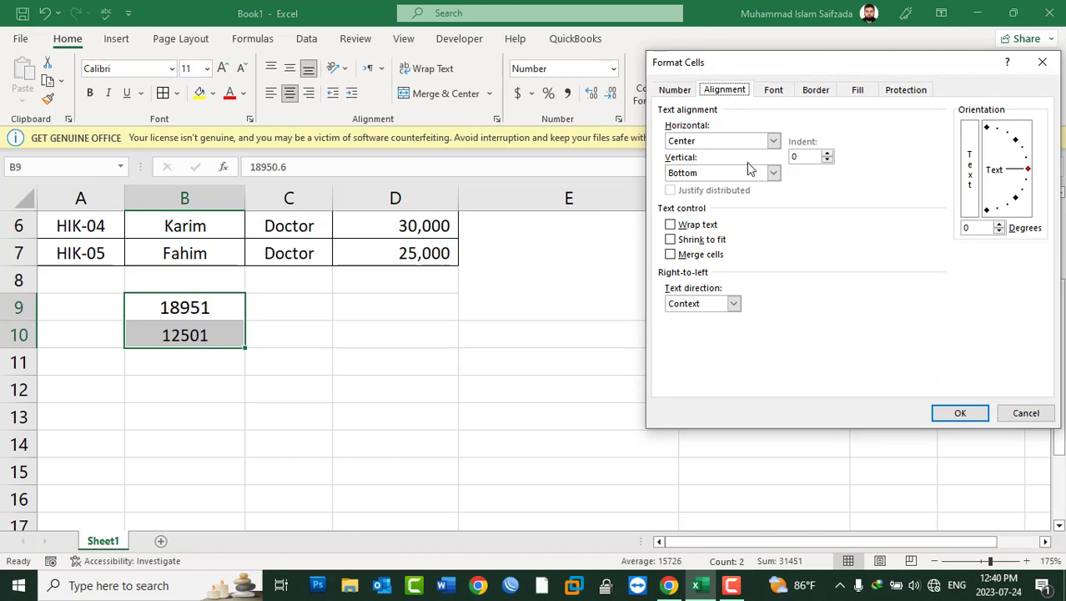
pyautogui.click(683, 90)
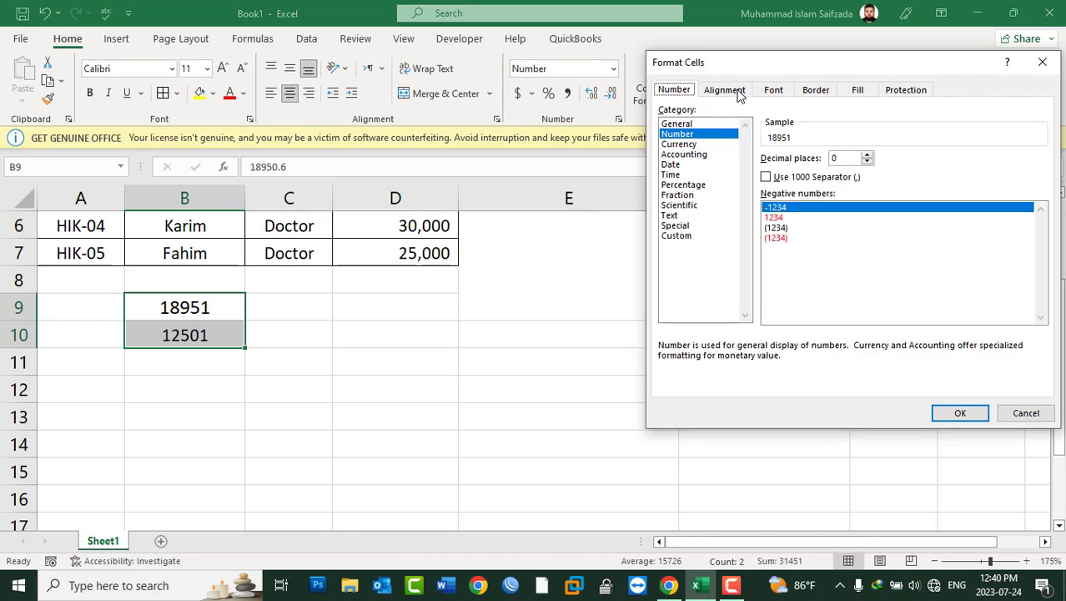
pyautogui.click(738, 95)
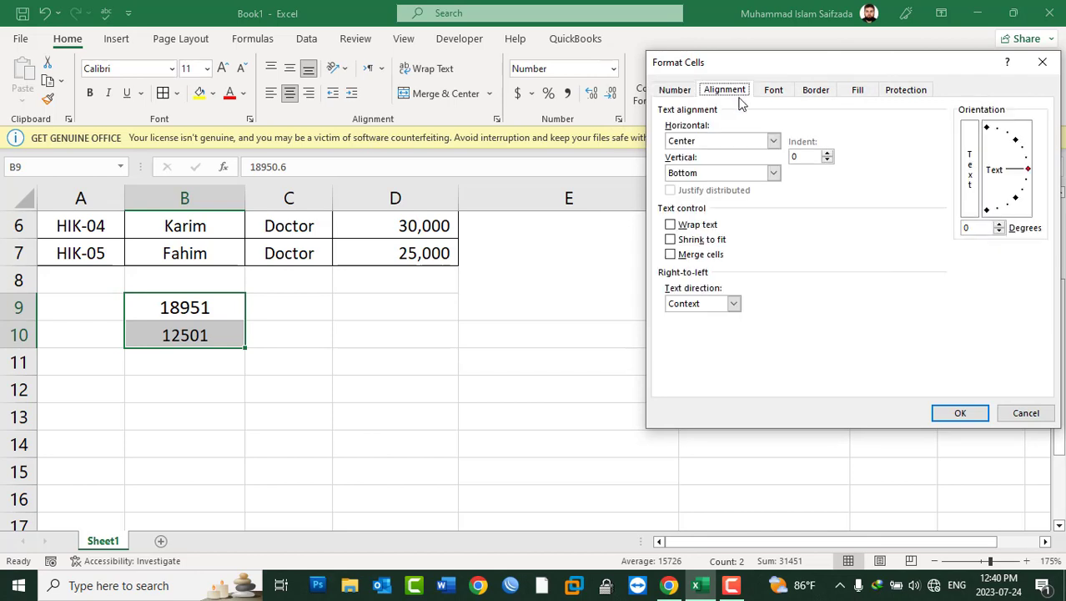
pyautogui.click(1019, 410)
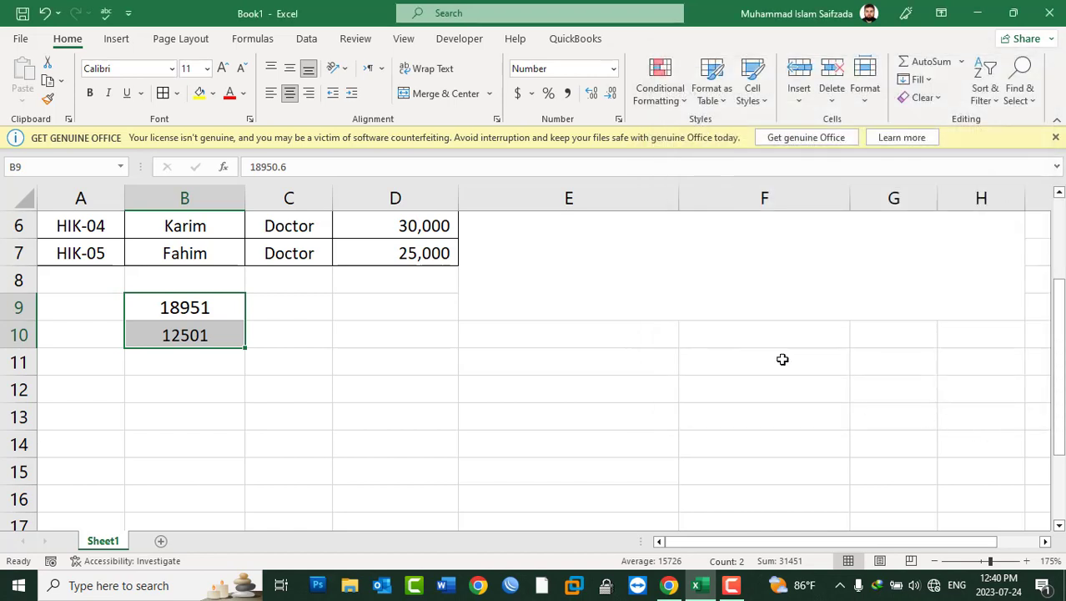